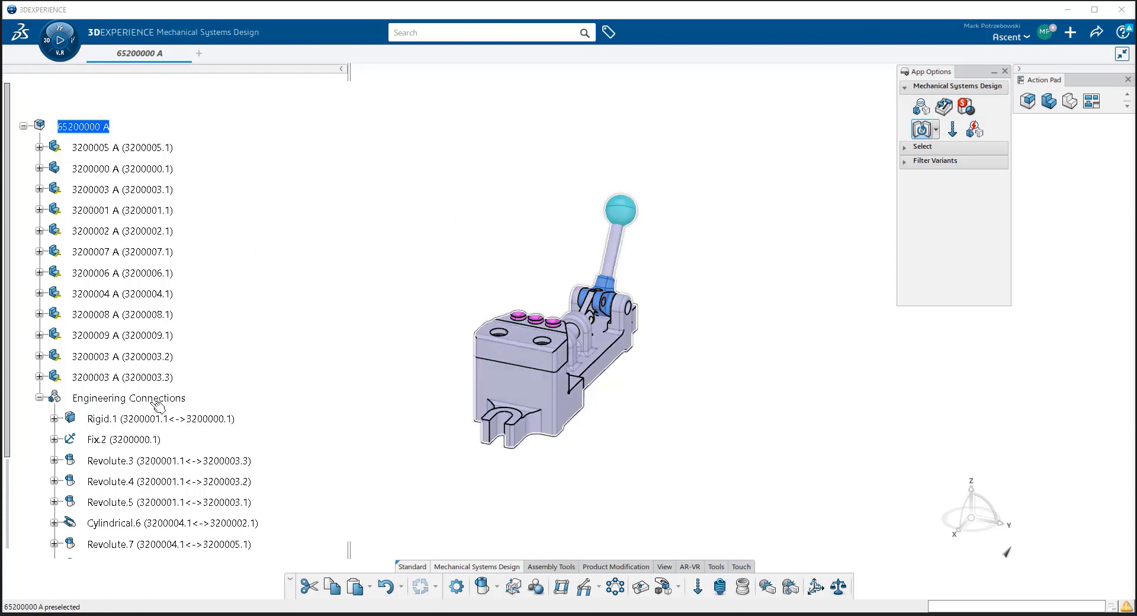
- Examine the clamp assembly from several sides together with its components and the listed engineering connections
scroll(159, 407, down, 3)
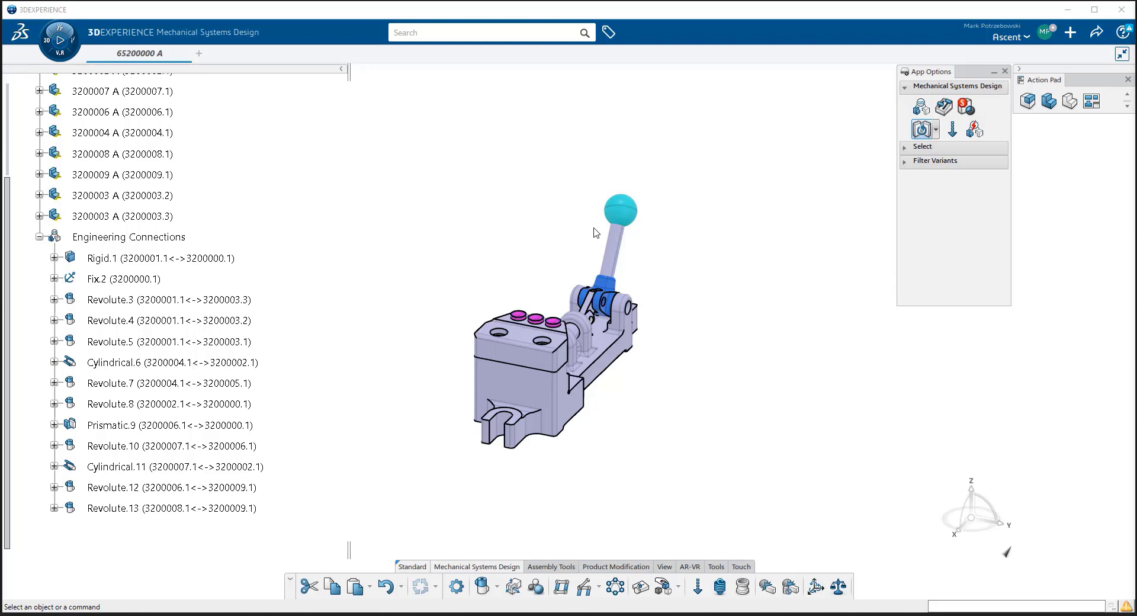
middle_drag(631, 376, 516, 216)
right_click(517, 216)
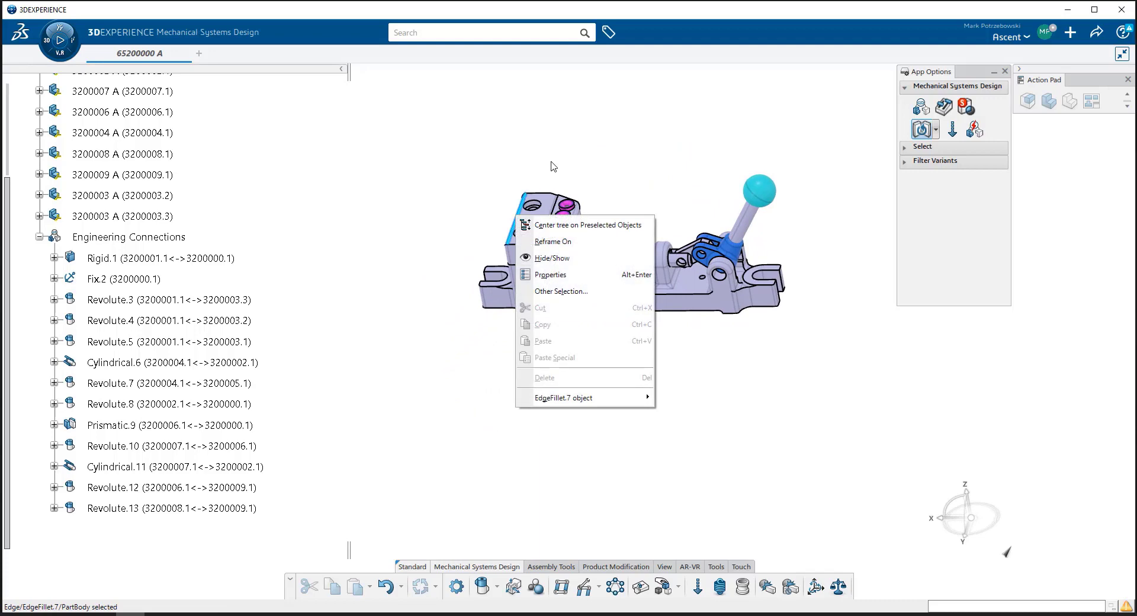
middle_drag(552, 166, 610, 186)
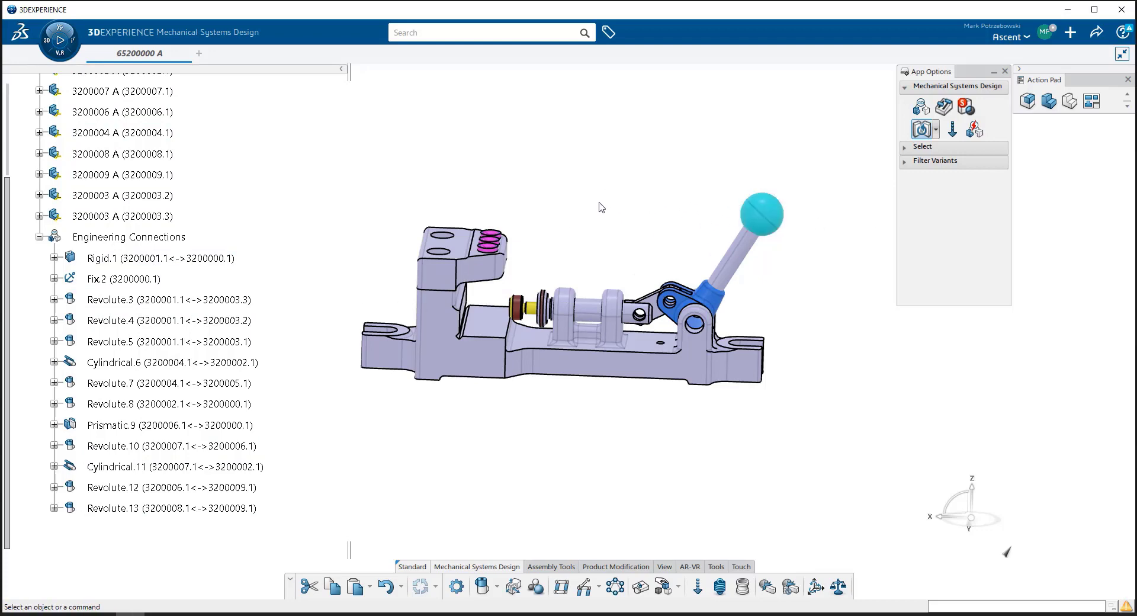
scroll(320, 246, up, 10)
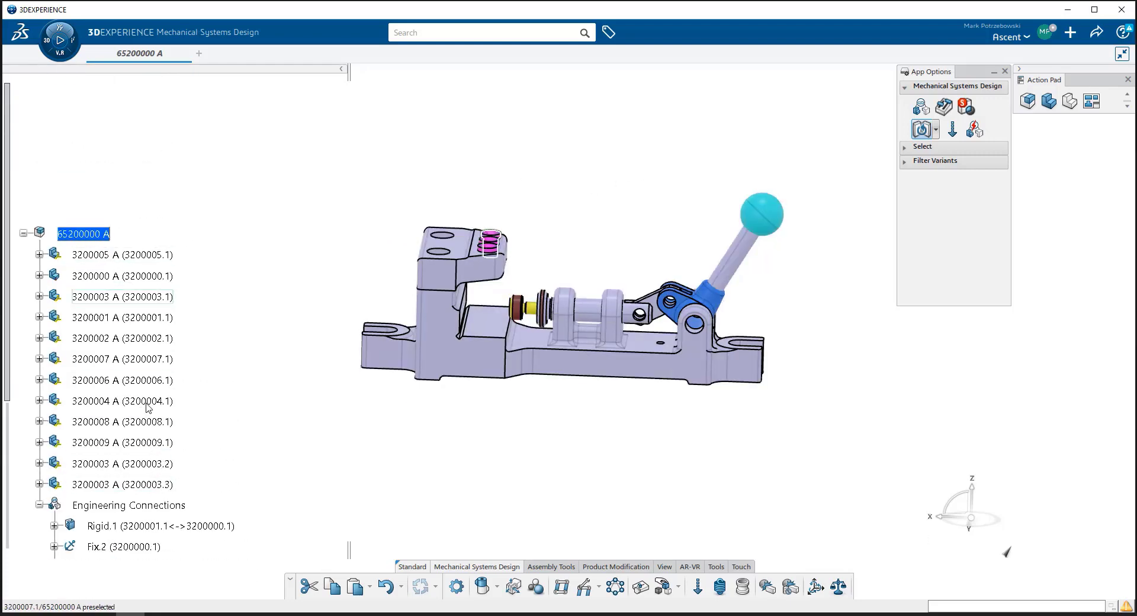
scroll(178, 403, down, 5)
scroll(171, 370, down, 2)
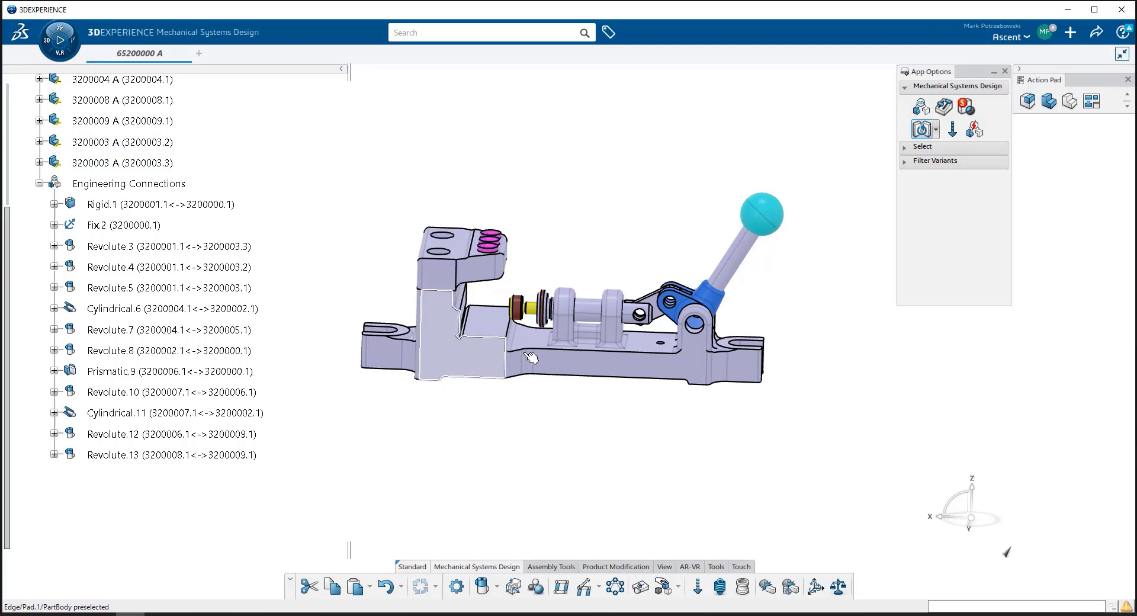
scroll(329, 195, up, 3)
scroll(329, 196, up, 5)
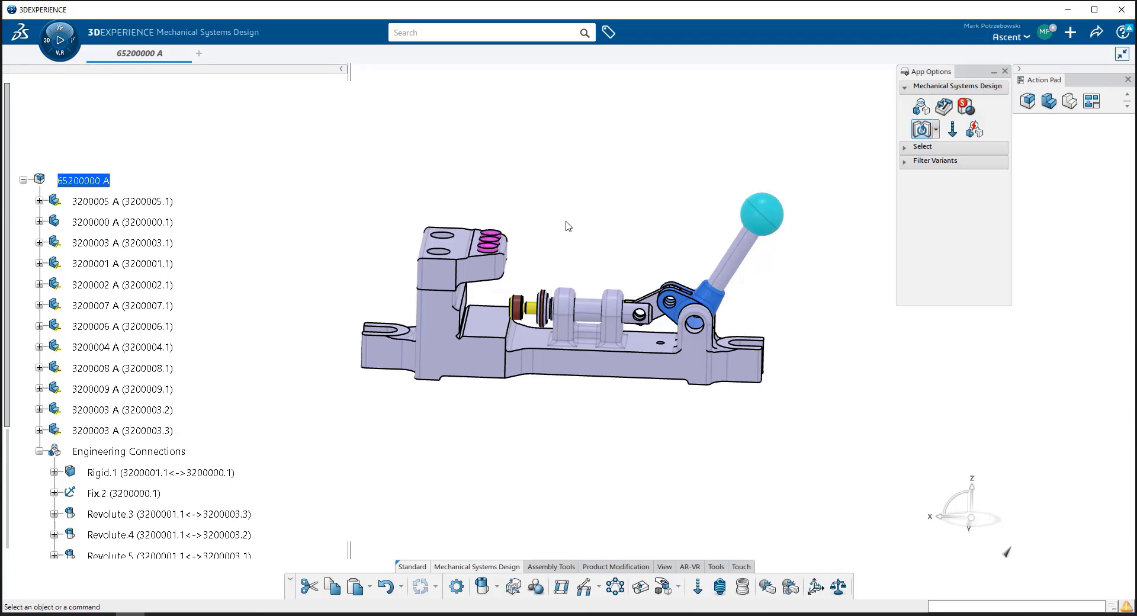
scroll(332, 235, down, 3)
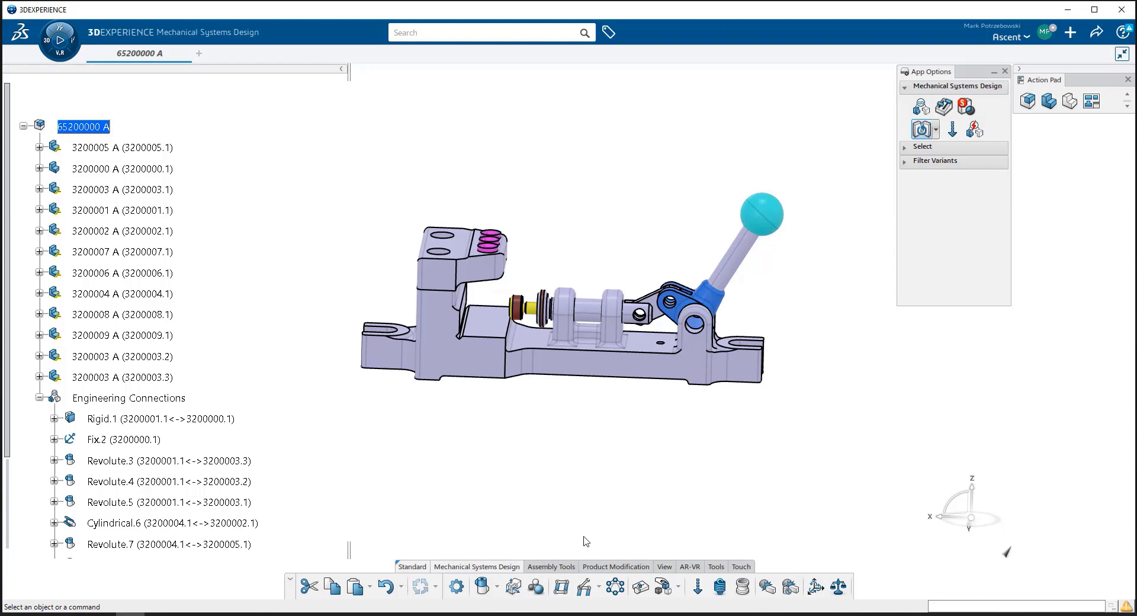
click(498, 587)
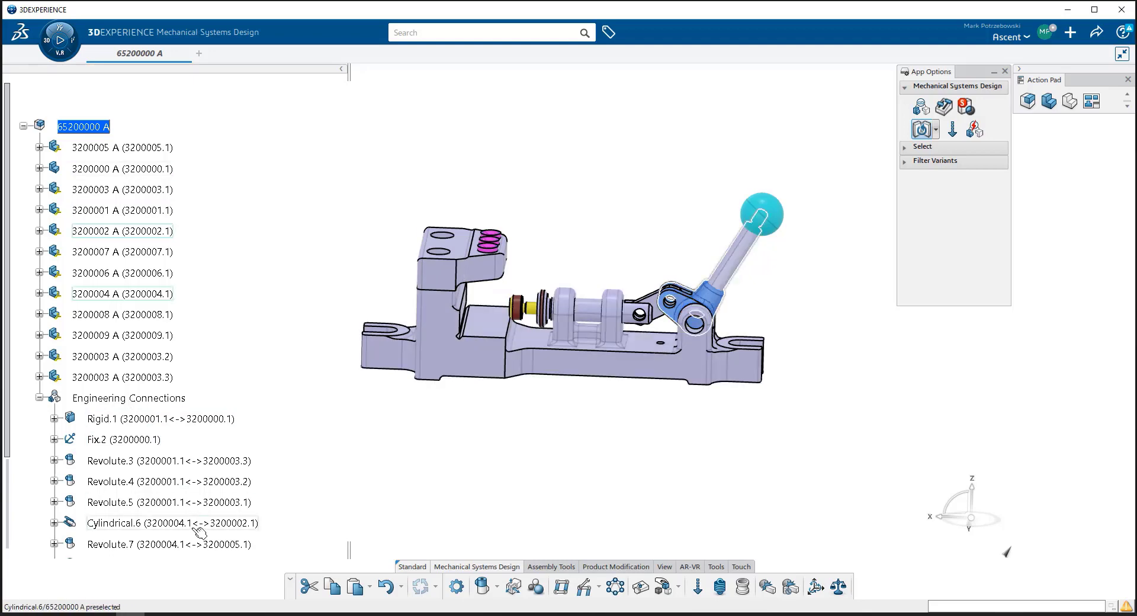
- Create a mechanism representation titled "Mechanism Representation Demo" that includes all kinematics connections and creates all possible kinematics commands
click(568, 593)
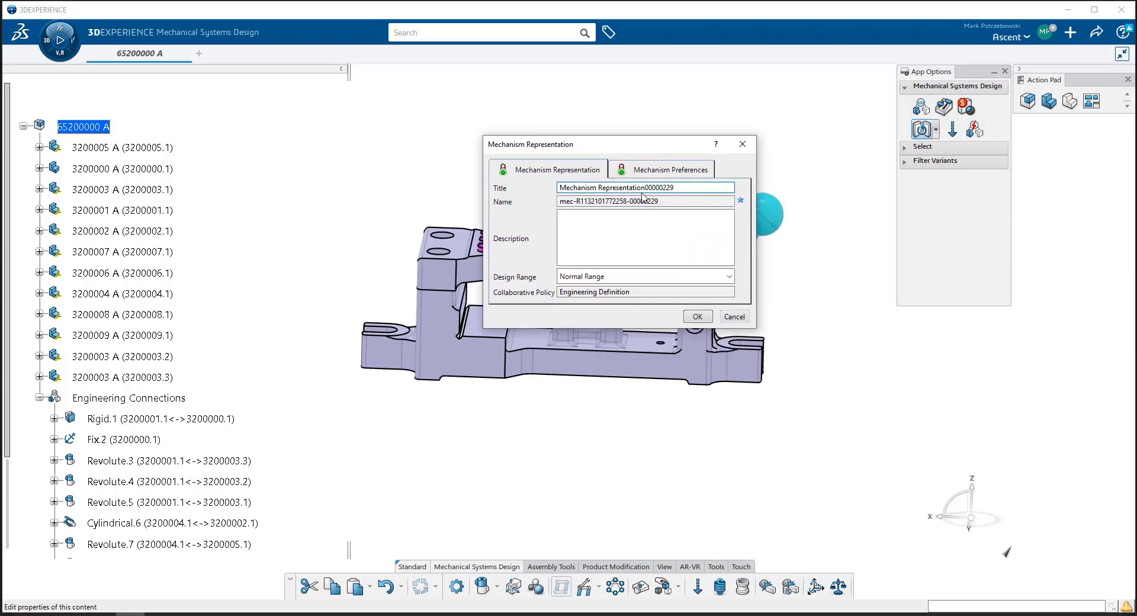
drag(686, 188, 644, 191)
key(BackSpace)
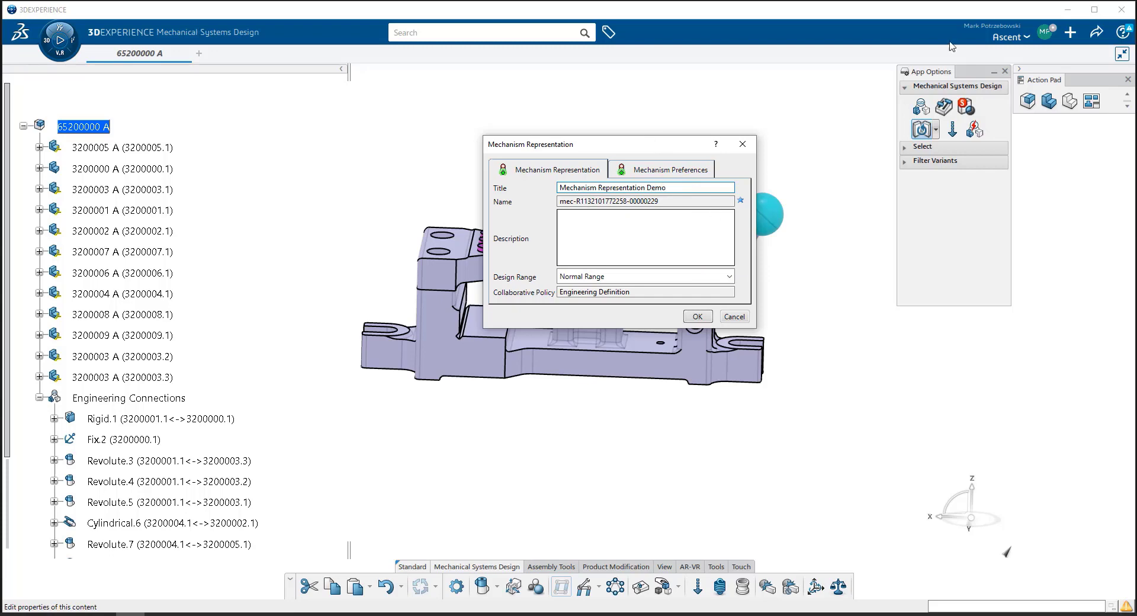
click(673, 177)
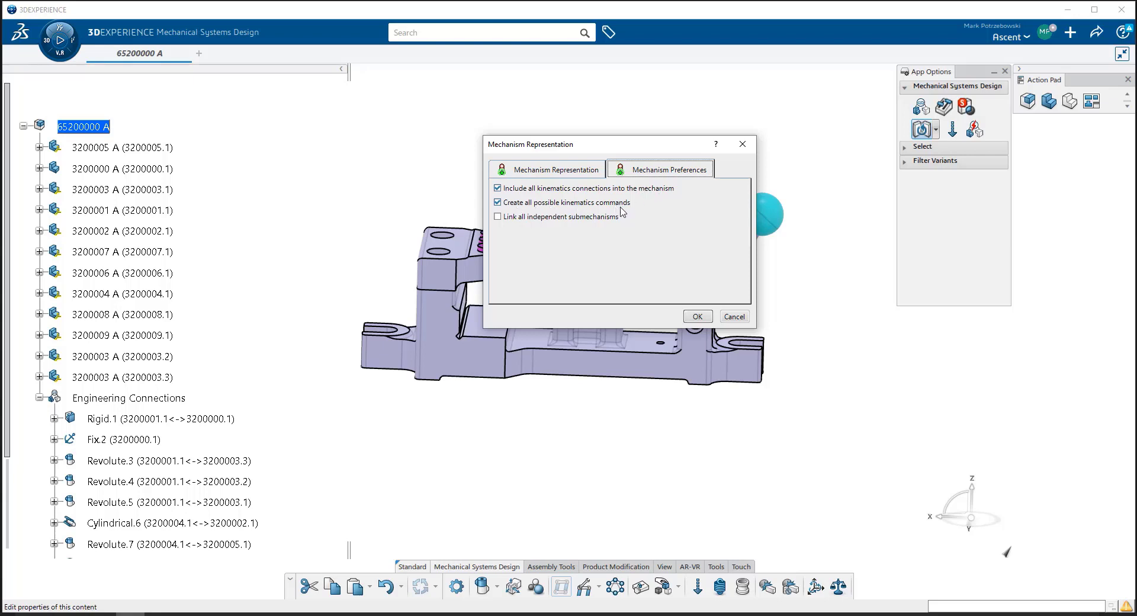
click(699, 317)
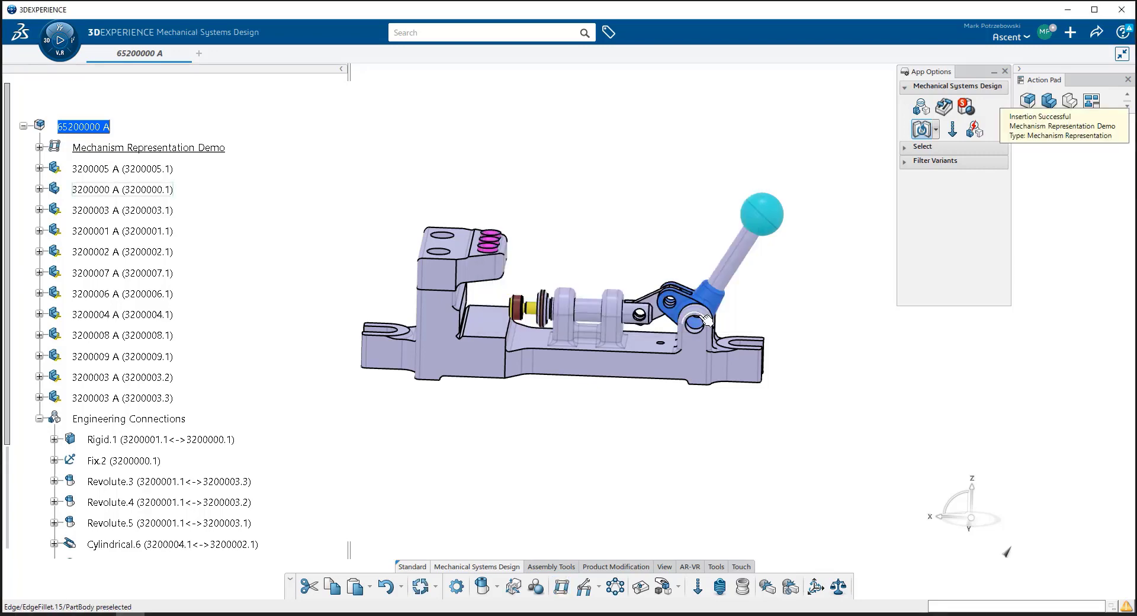
- Expand Mechanism Representation Demo and its Joints in the tree and review the included joints and commands
click(39, 148)
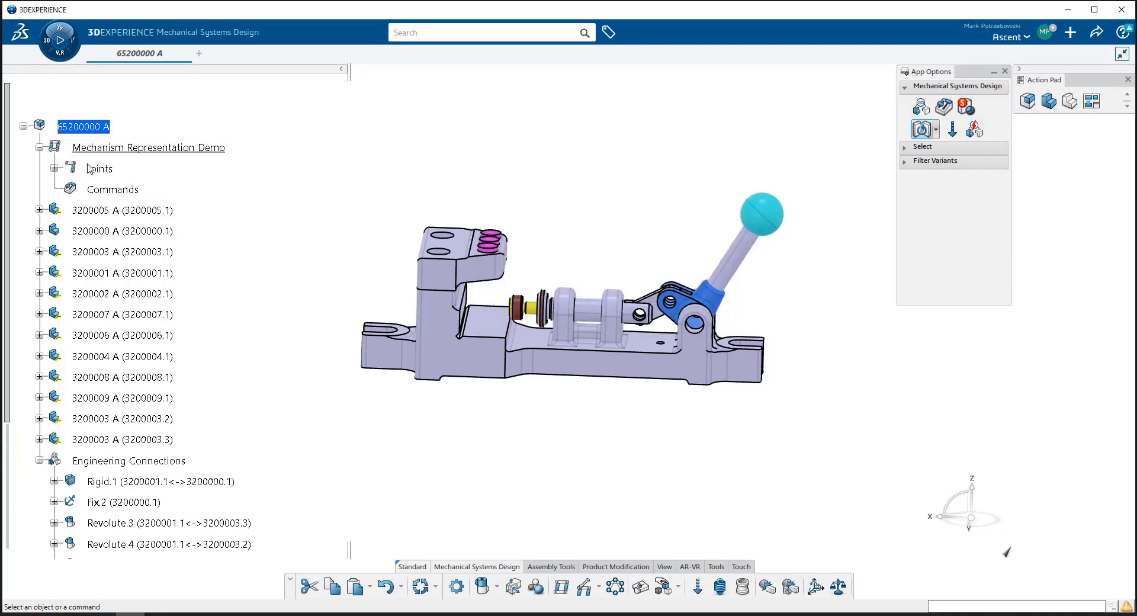
click(54, 169)
scroll(114, 177, down, 6)
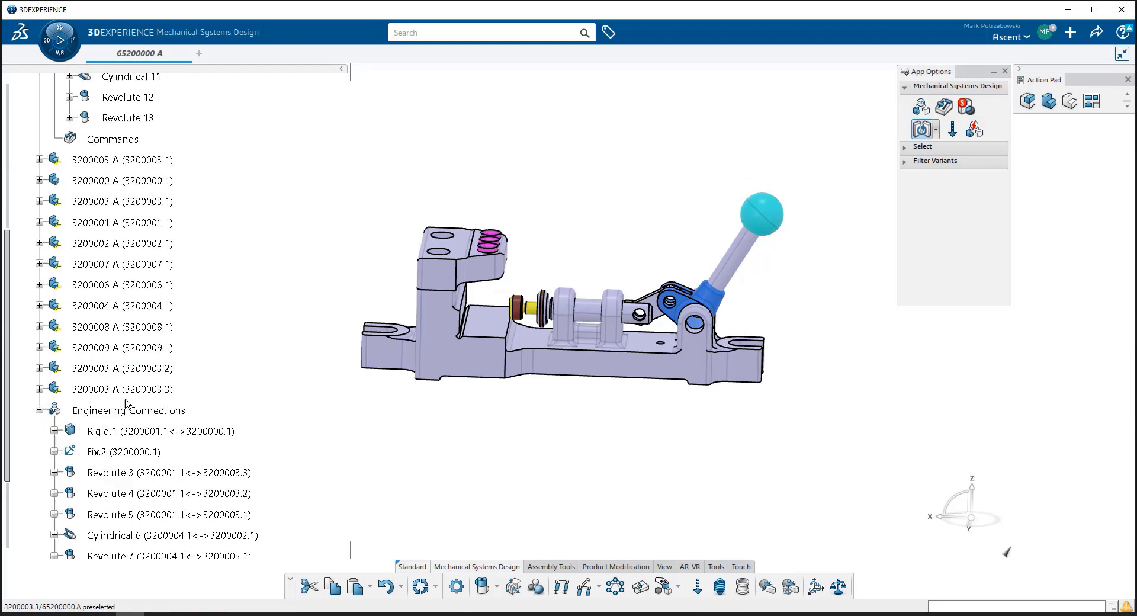
scroll(132, 436, down, 3)
scroll(148, 420, up, 8)
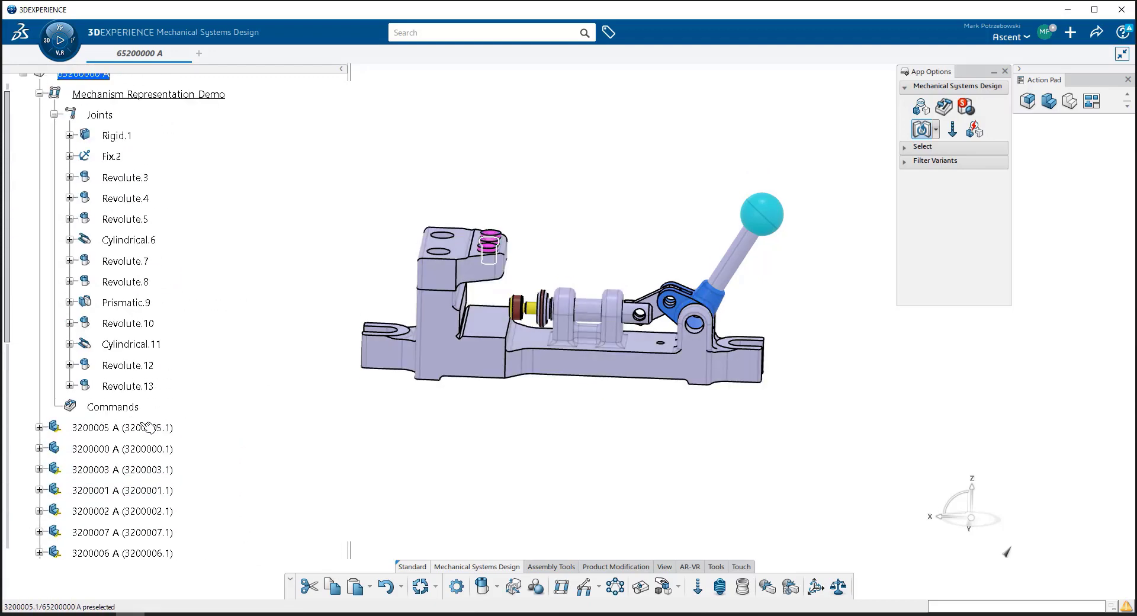
scroll(148, 425, up, 5)
scroll(111, 238, down, 2)
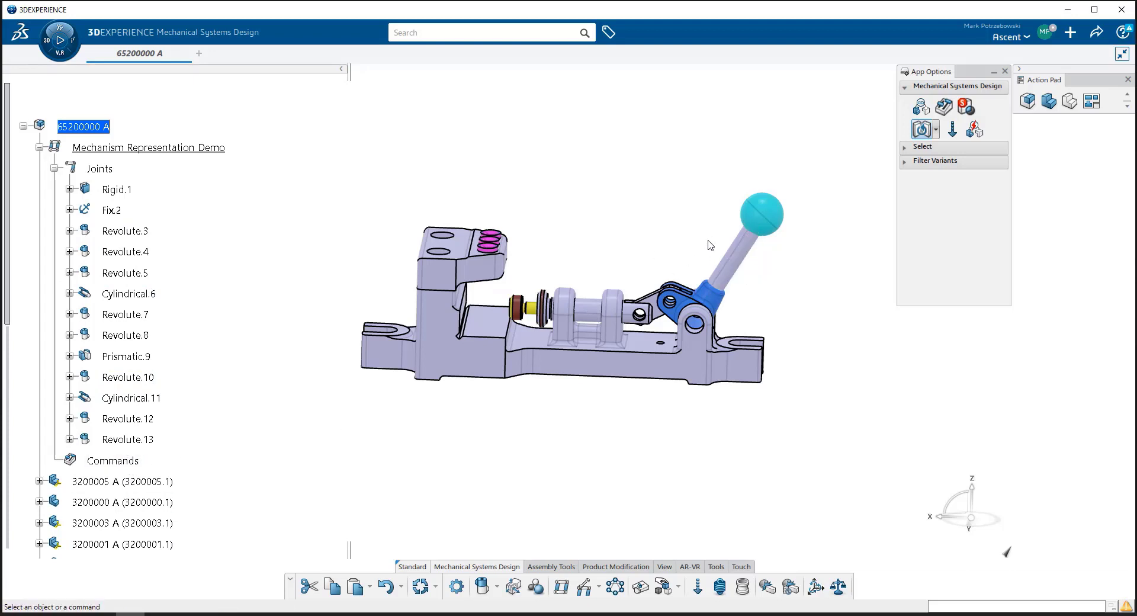
- Try to play the mechanism in the Mechanism Player and check its simulation status in the Mechanism Manager
click(639, 588)
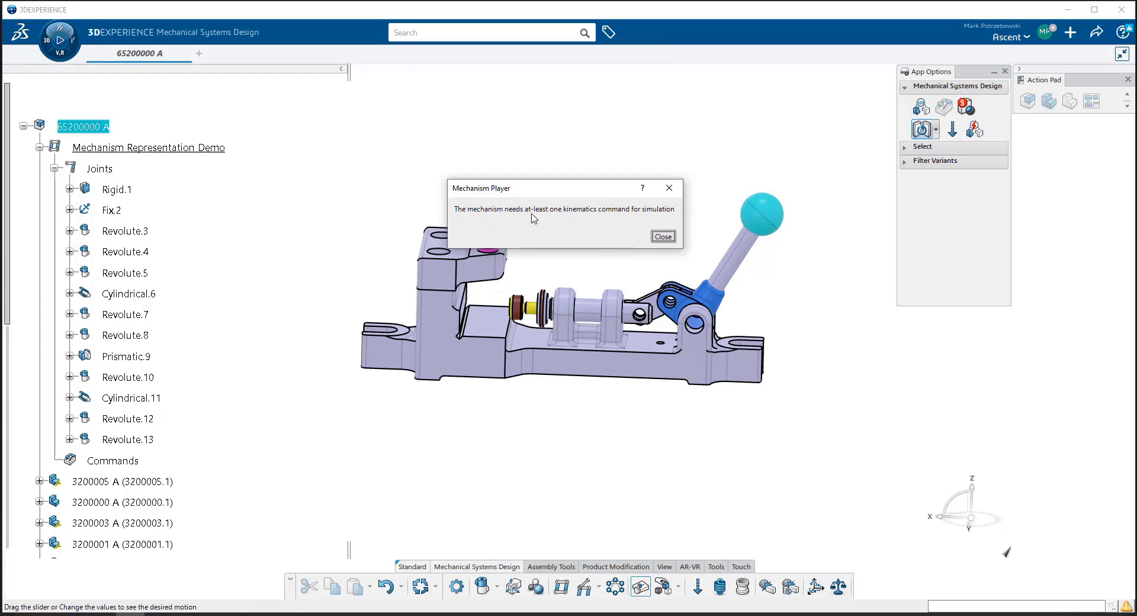
click(665, 237)
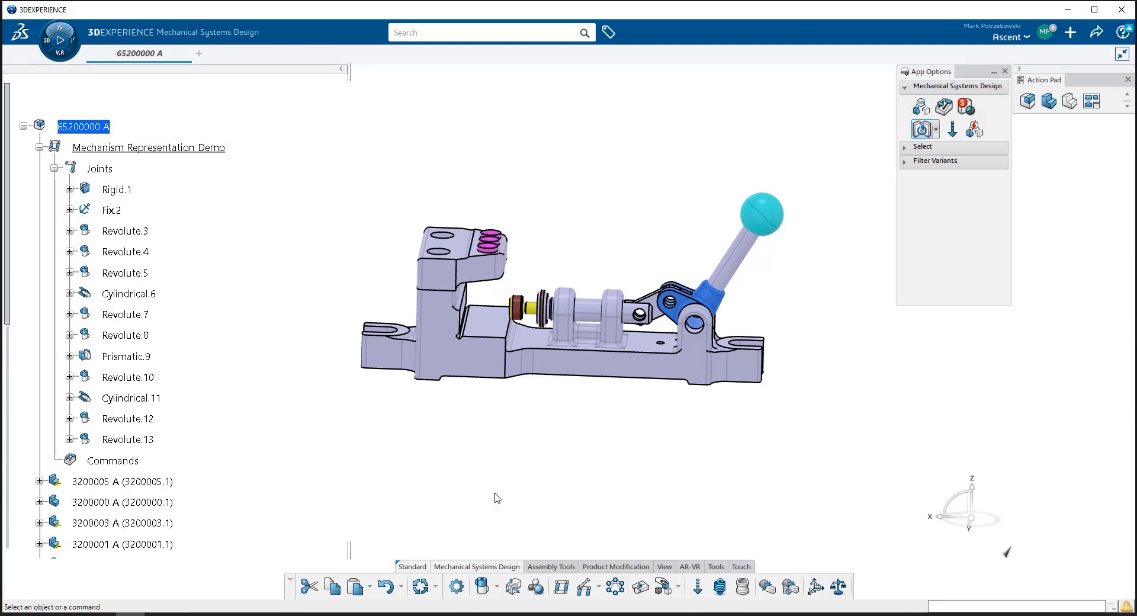
click(583, 587)
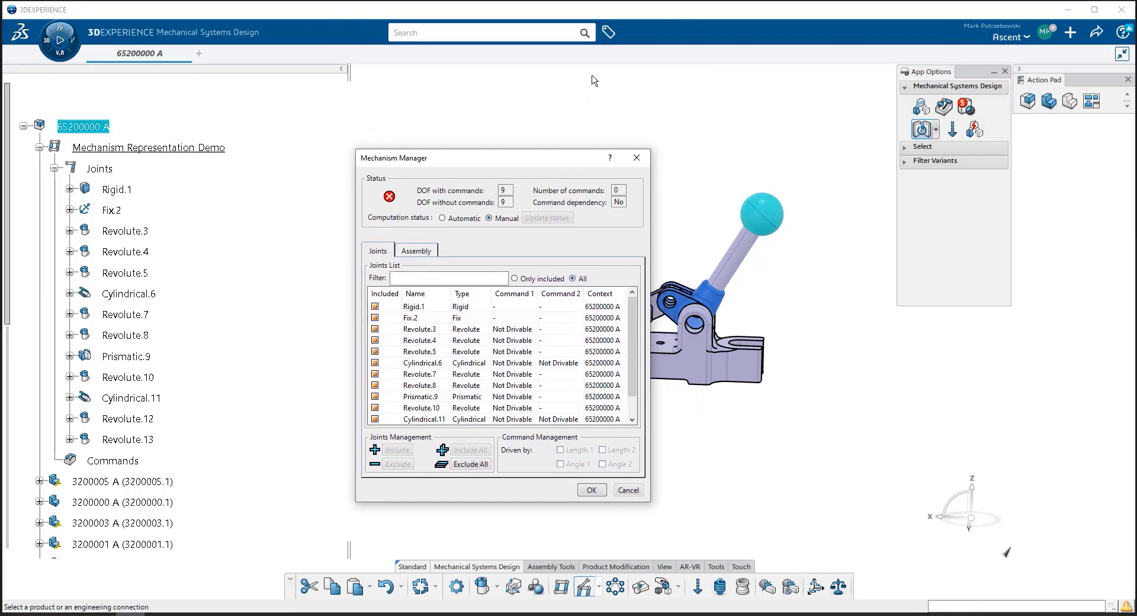
mouse_move(387, 201)
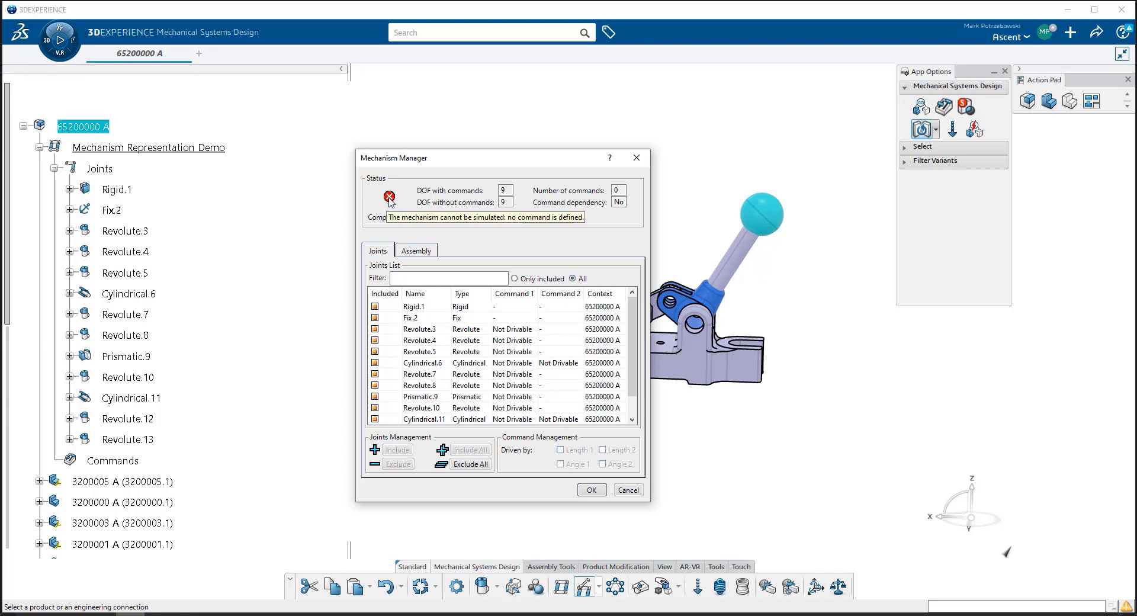
drag(439, 161, 181, 115)
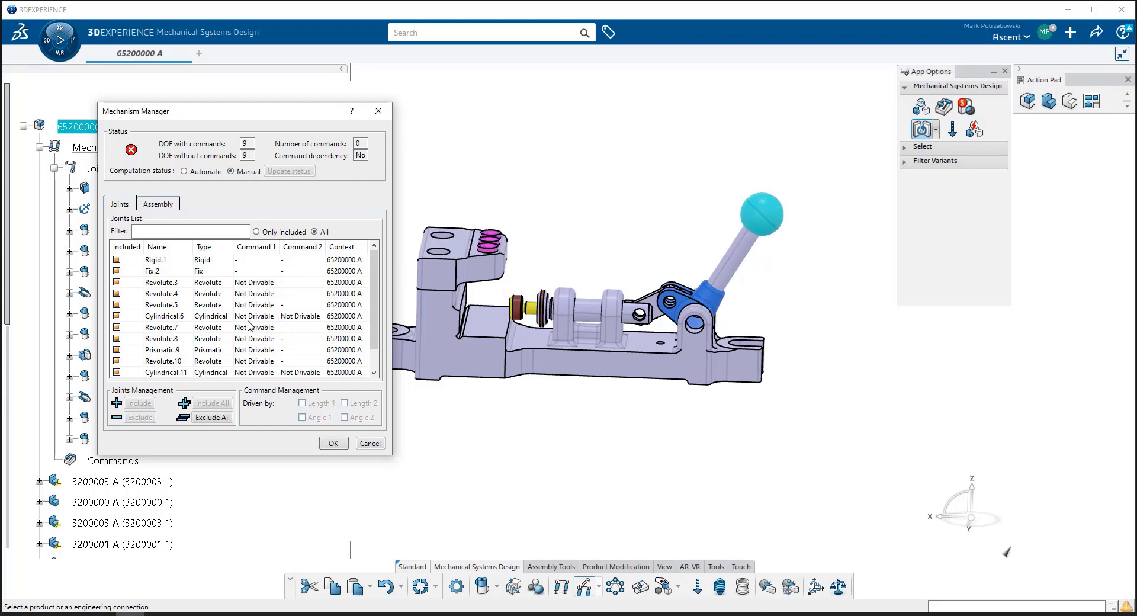
- Edit the Revolute.8 joint from the Mechanism Manager and add a controlled Angle constraint with the first revolute template
click(173, 338)
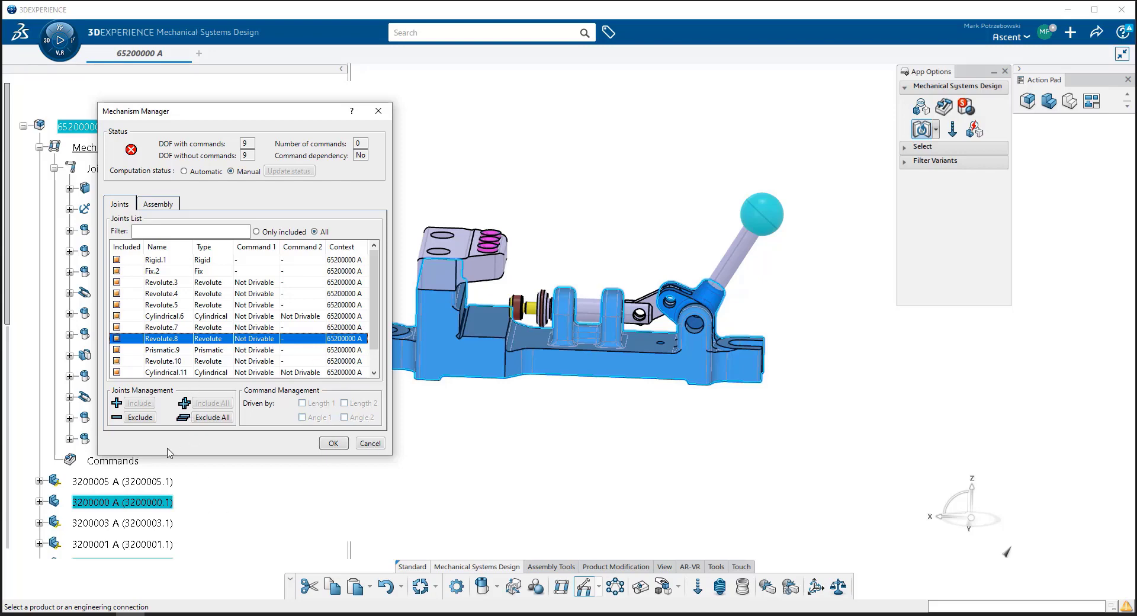
right_click(264, 344)
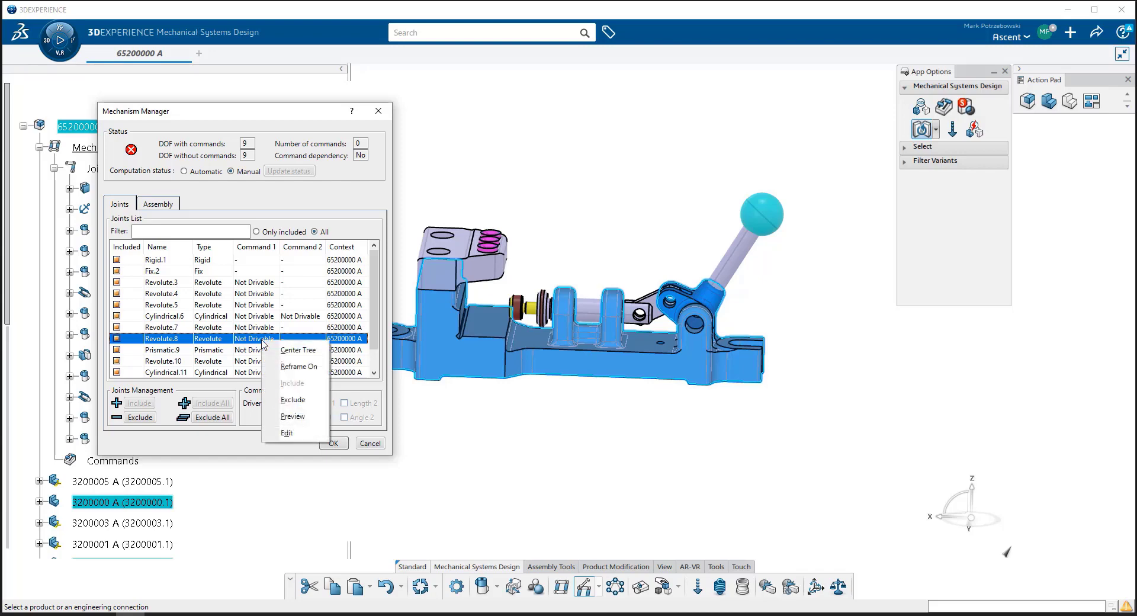
click(298, 437)
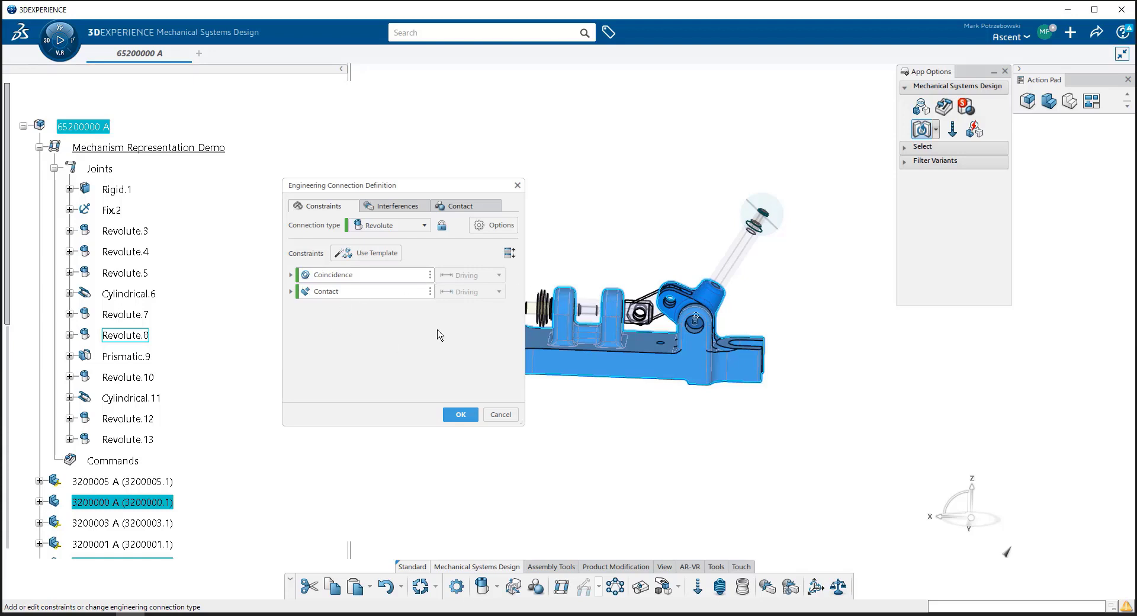
click(400, 255)
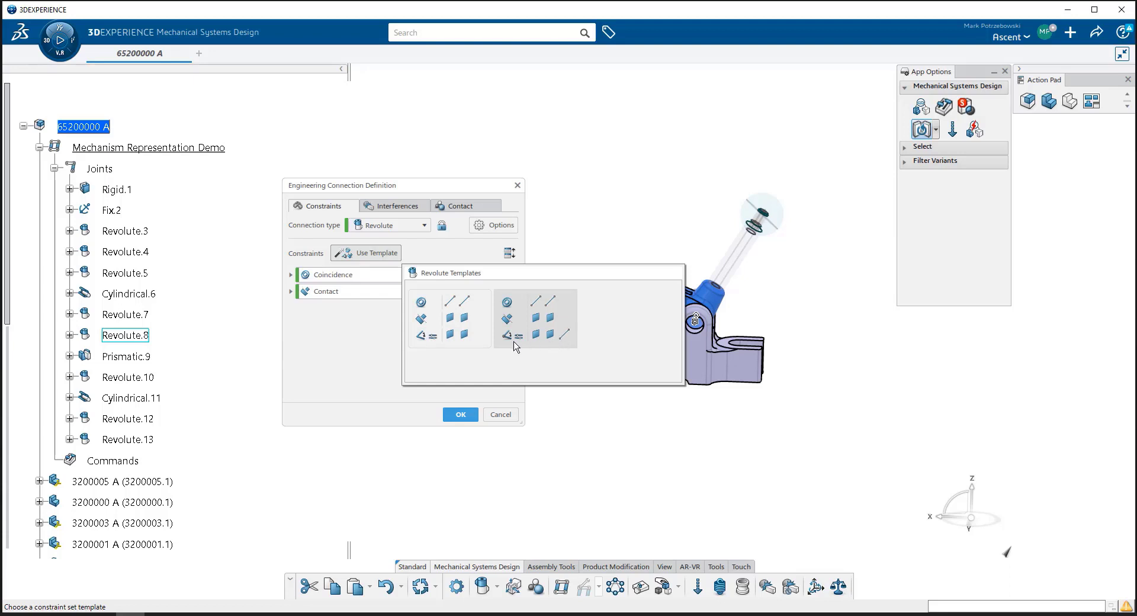
click(436, 344)
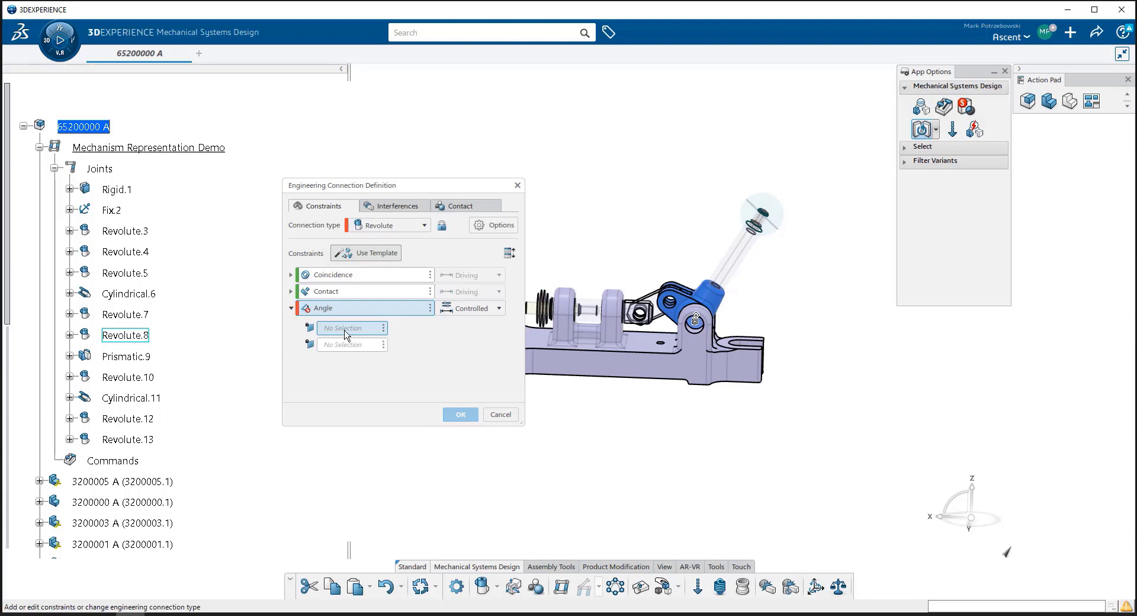
- Define the Angle constraint between the top face of the base and the flat lower face of the blue lever bracket
click(661, 349)
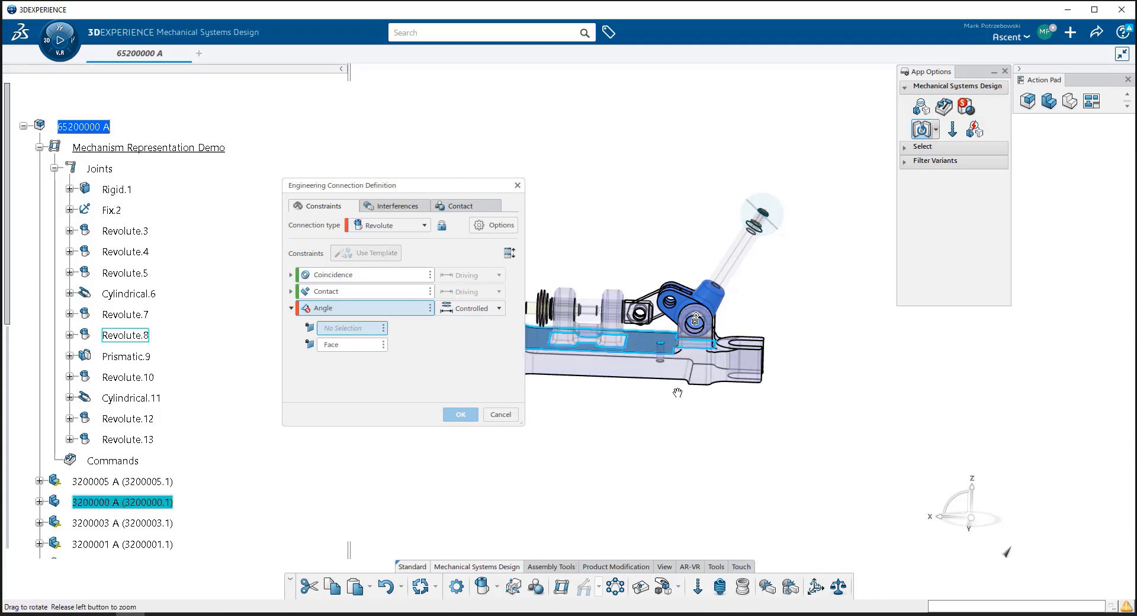
middle_drag(677, 393, 761, 274)
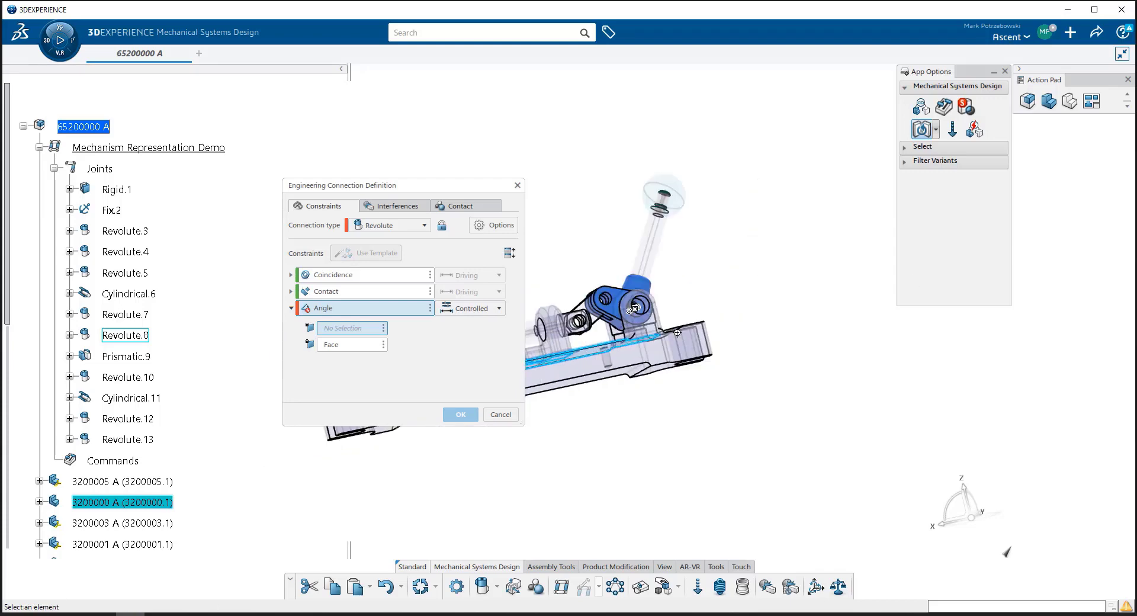
right_click(676, 332)
key(Escape)
right_click(618, 315)
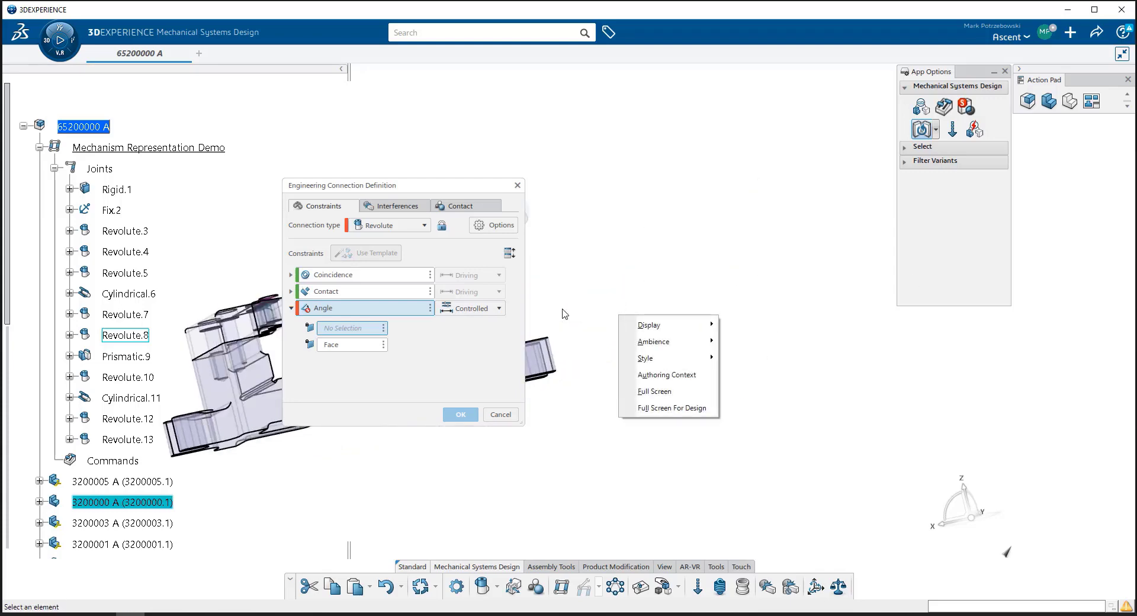
key(Escape)
right_click(581, 333)
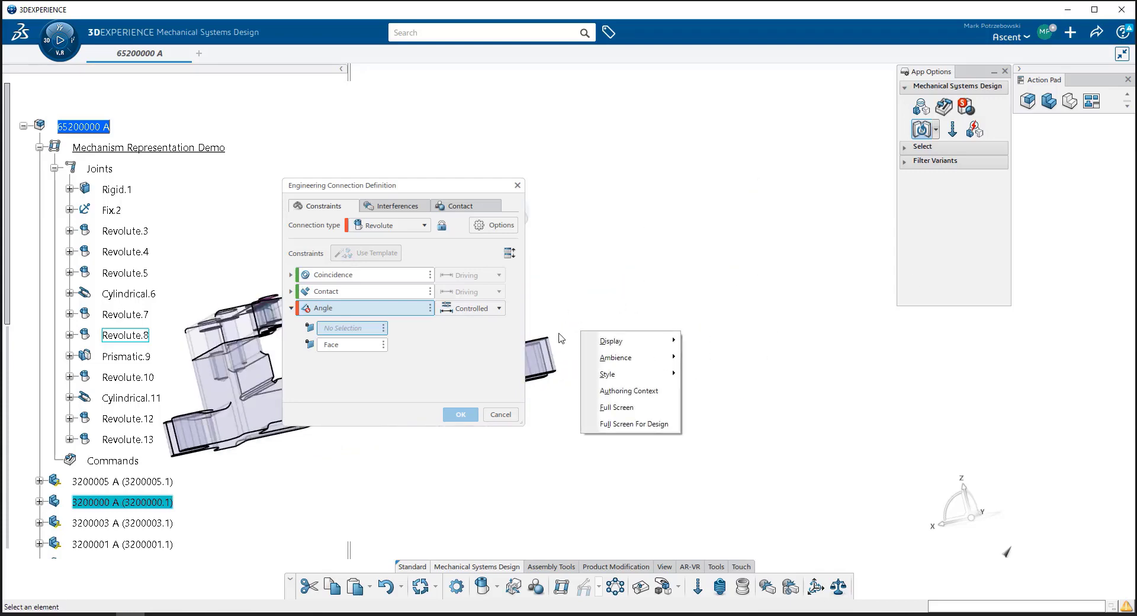
click(446, 187)
drag(438, 192, 842, 229)
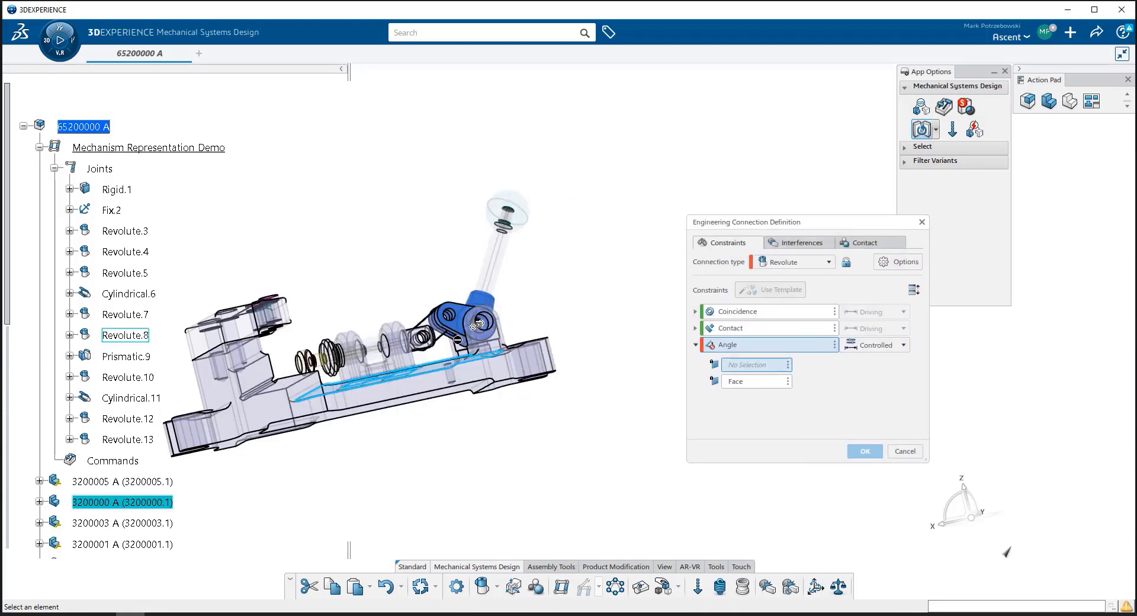
click(457, 340)
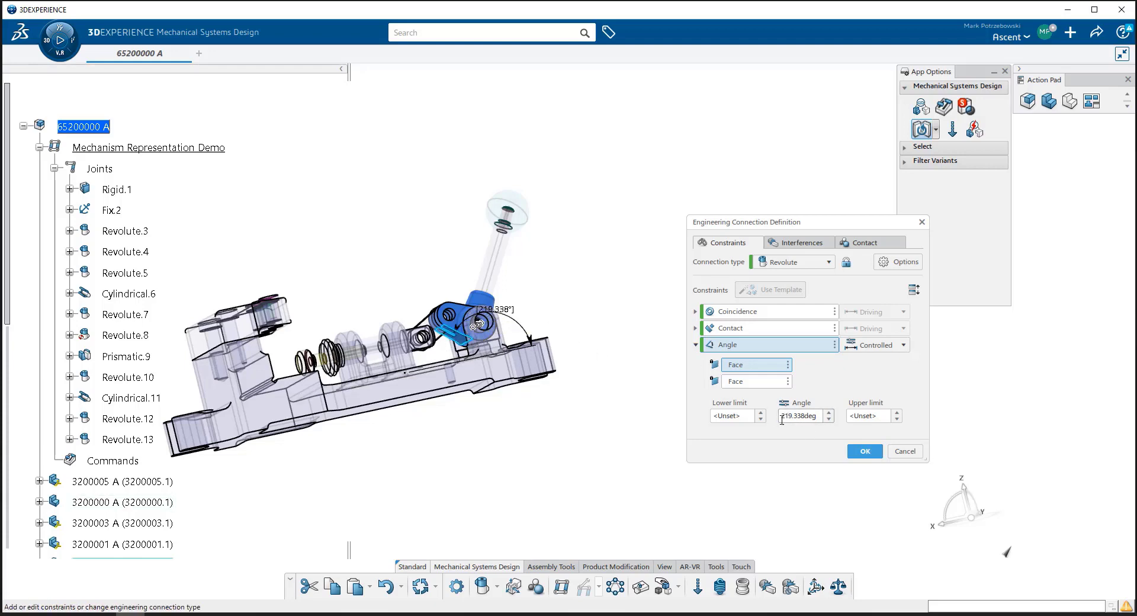
- Set the lower limit of the Angle constraint to 0 deg
drag(780, 415, 820, 416)
middle_drag(560, 316, 464, 417)
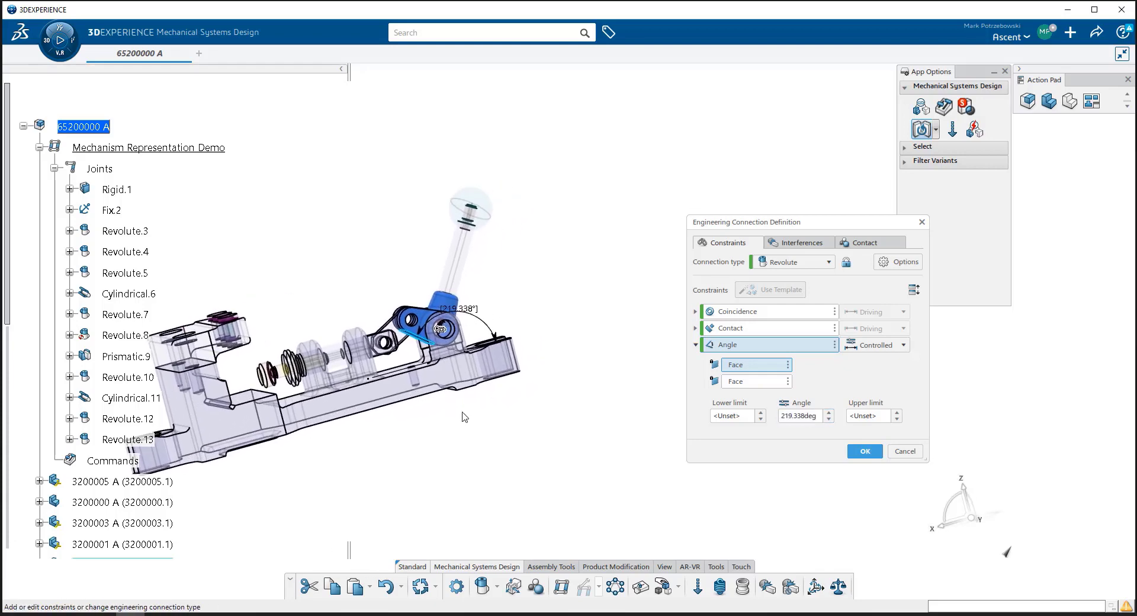
middle_drag(571, 318, 592, 290)
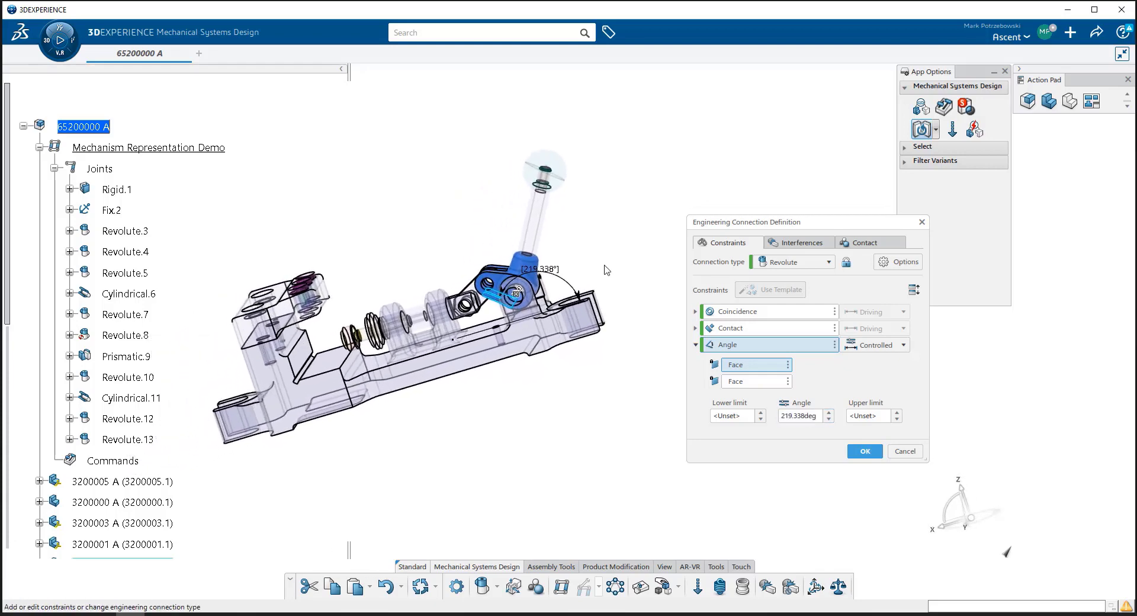
scroll(606, 270, up, 6)
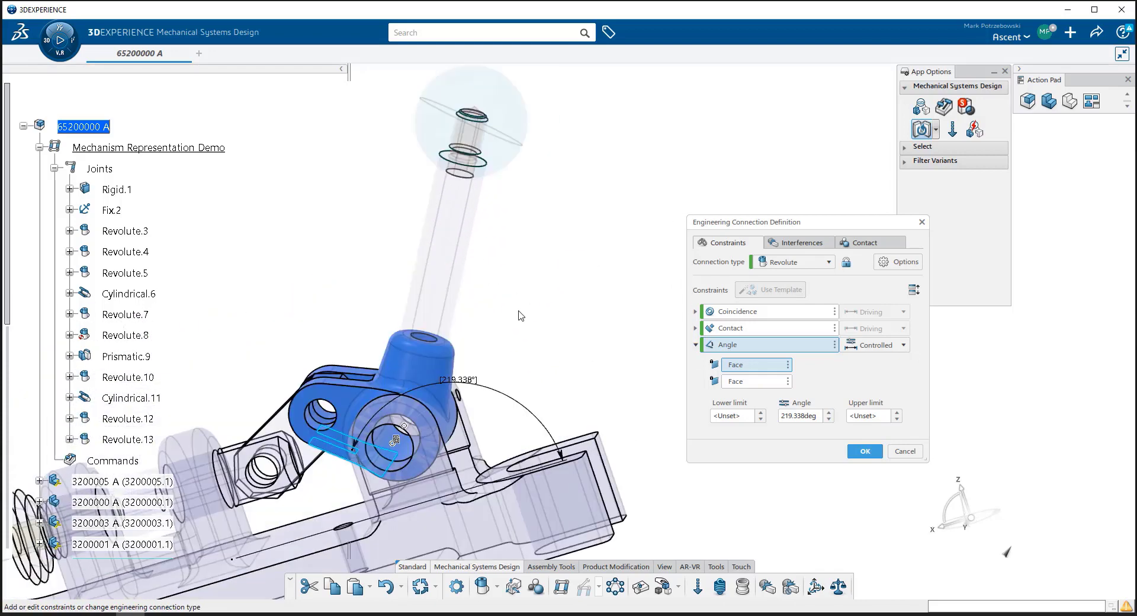
middle_drag(519, 315, 622, 231)
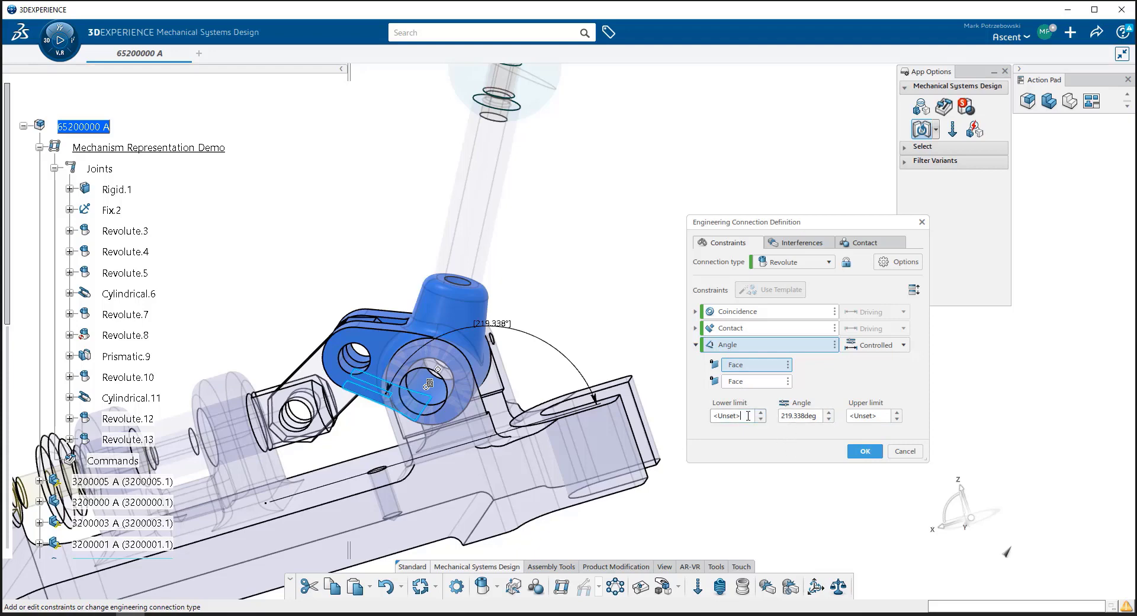
drag(747, 416, 696, 413)
text(0)
key(Return)
- Try to set the upper limit of the Angle constraint to 180 deg
drag(885, 416, 831, 422)
text(1)
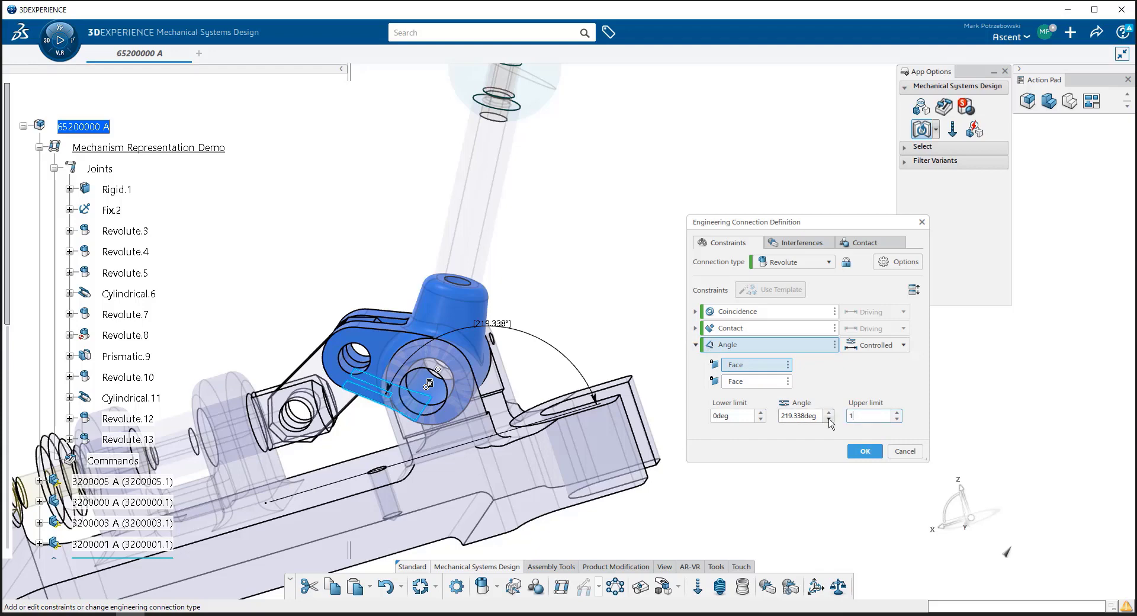
text(80)
key(Return)
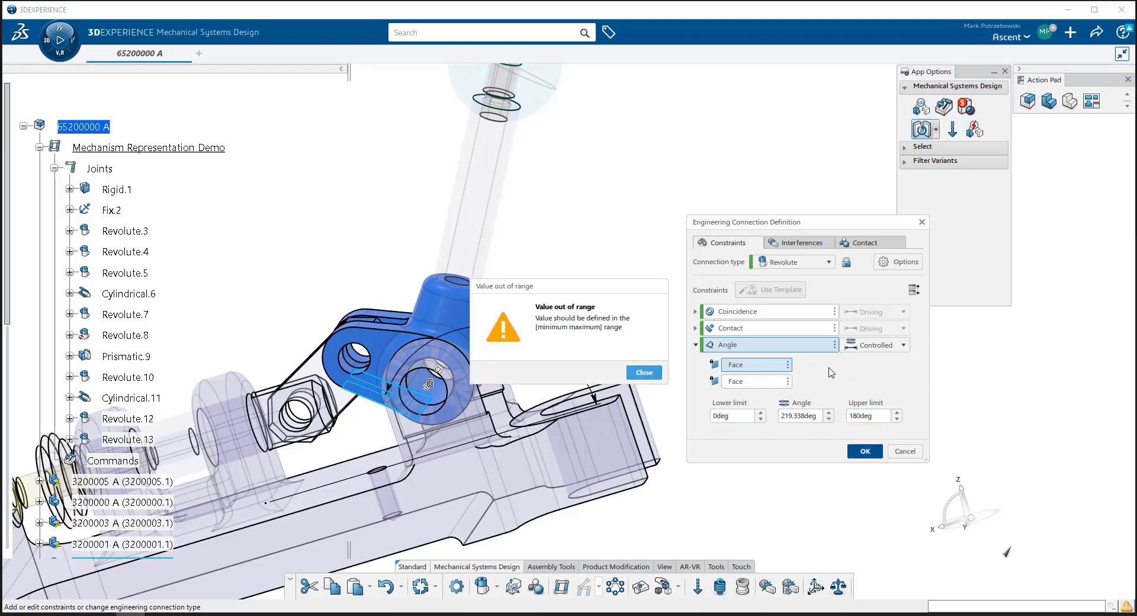
click(649, 376)
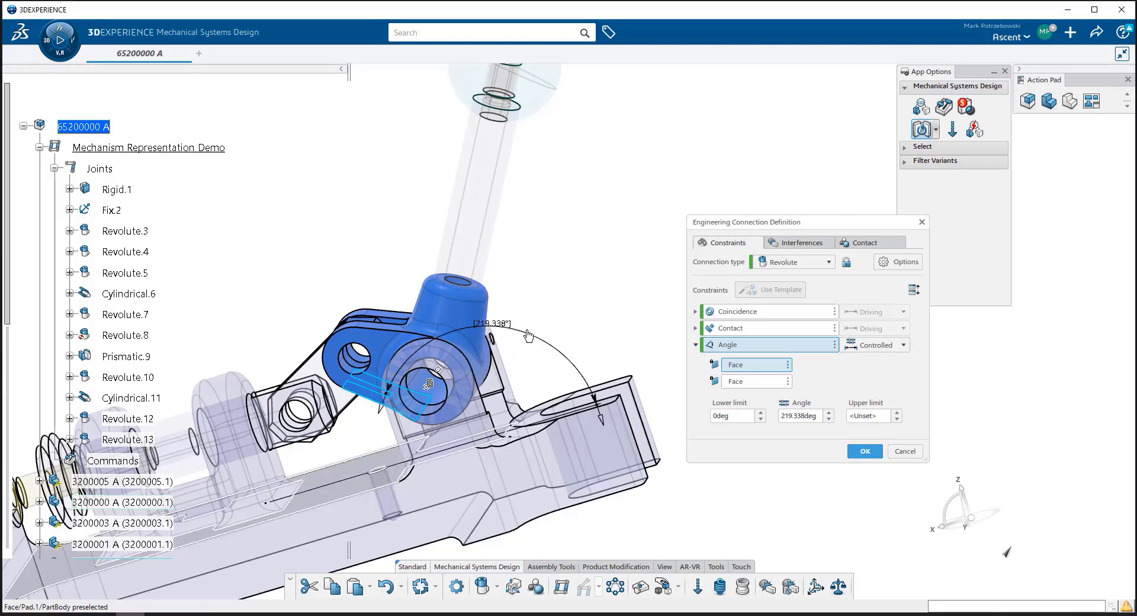
- Set the Angle constraint's upper limit to 280 deg and accept the Revolute.8 connection without making check contact a specification
drag(526, 333, 414, 251)
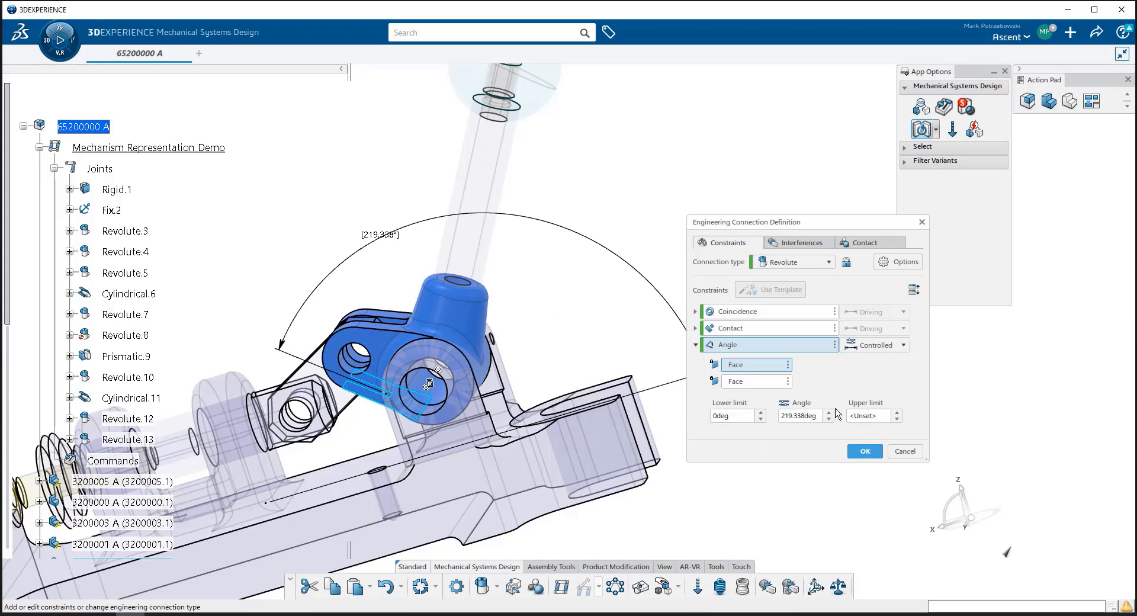
click(881, 416)
text(280)
key(Tab)
click(868, 456)
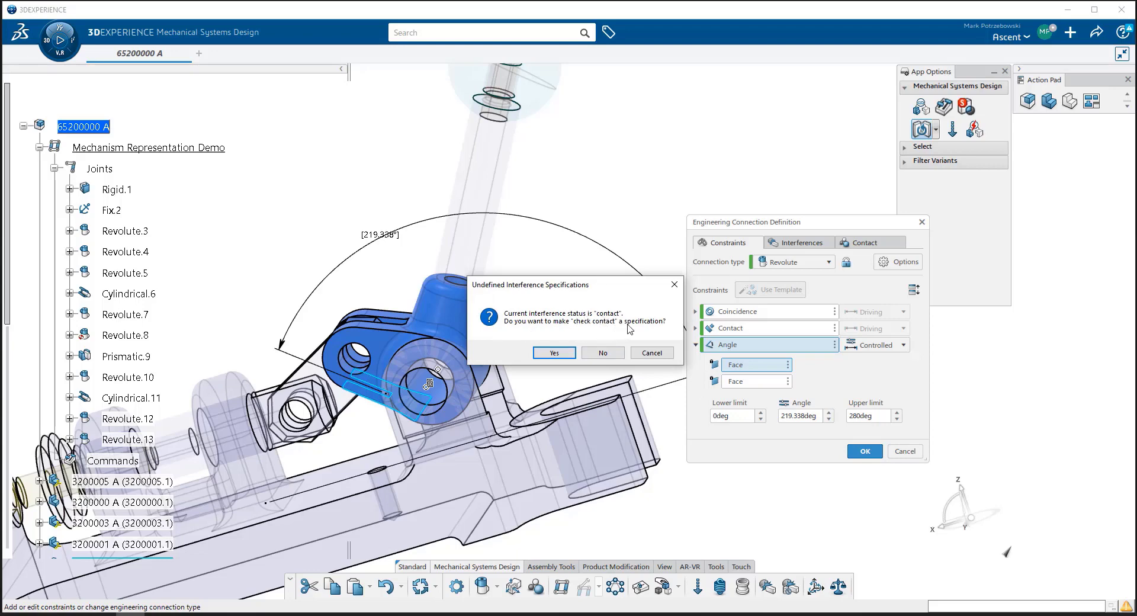
click(602, 353)
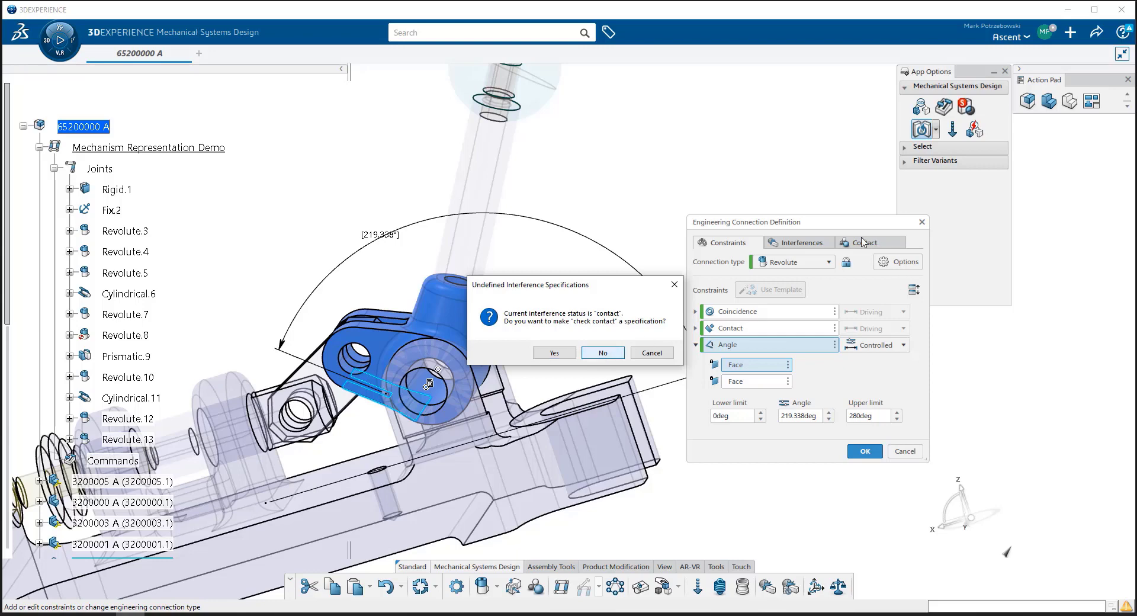
click(620, 350)
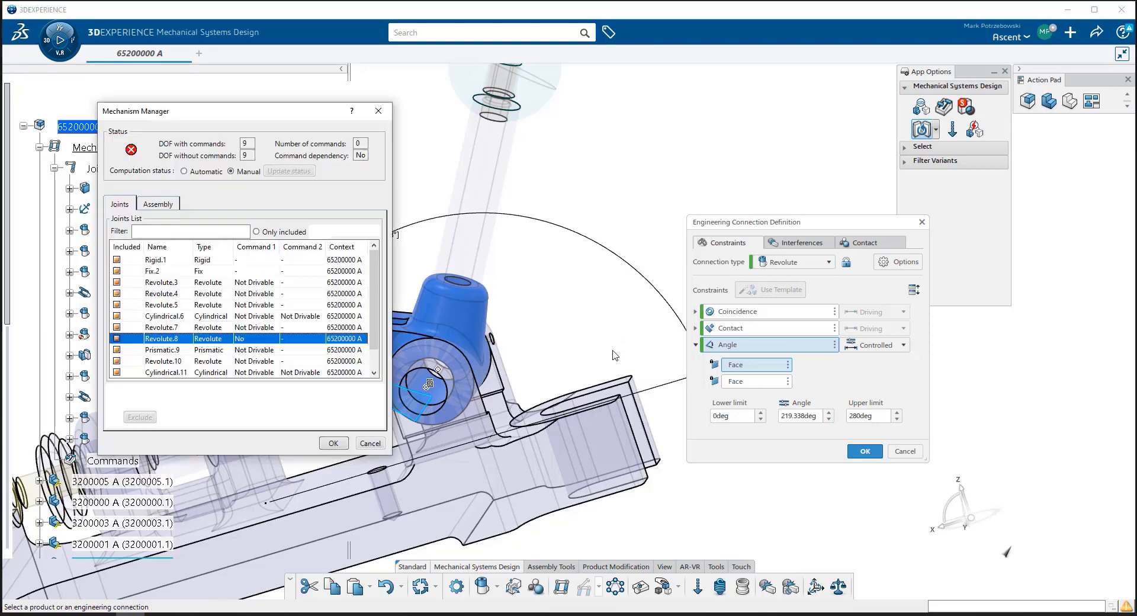
- Drive the Revolute.8 joint by Angle 1 in the Mechanism Manager, update the mechanism status and accept the changes
drag(214, 117, 186, 117)
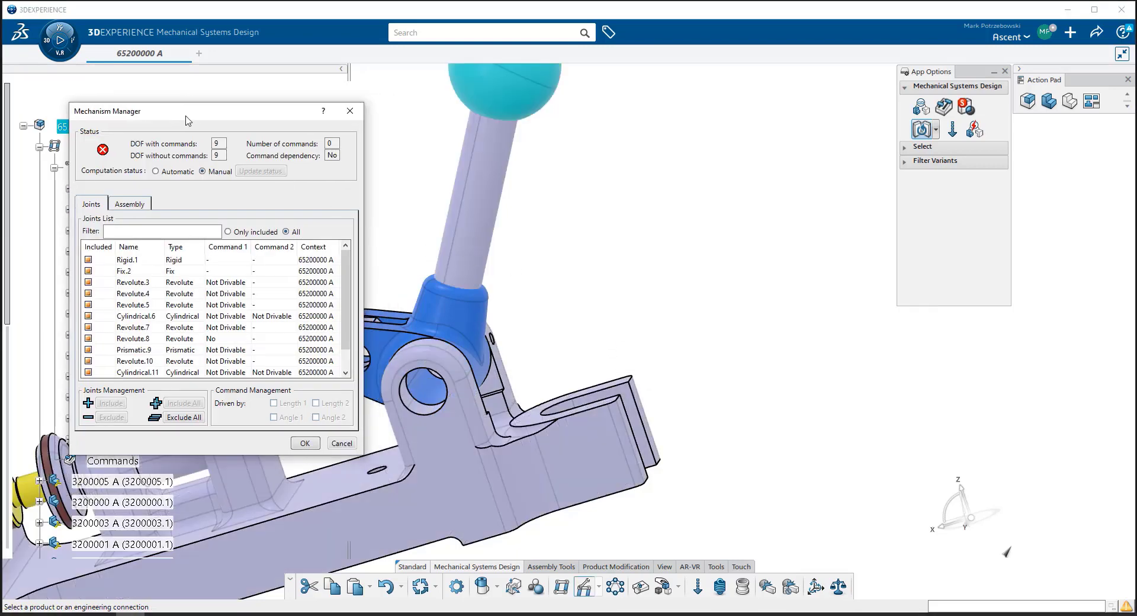
click(132, 341)
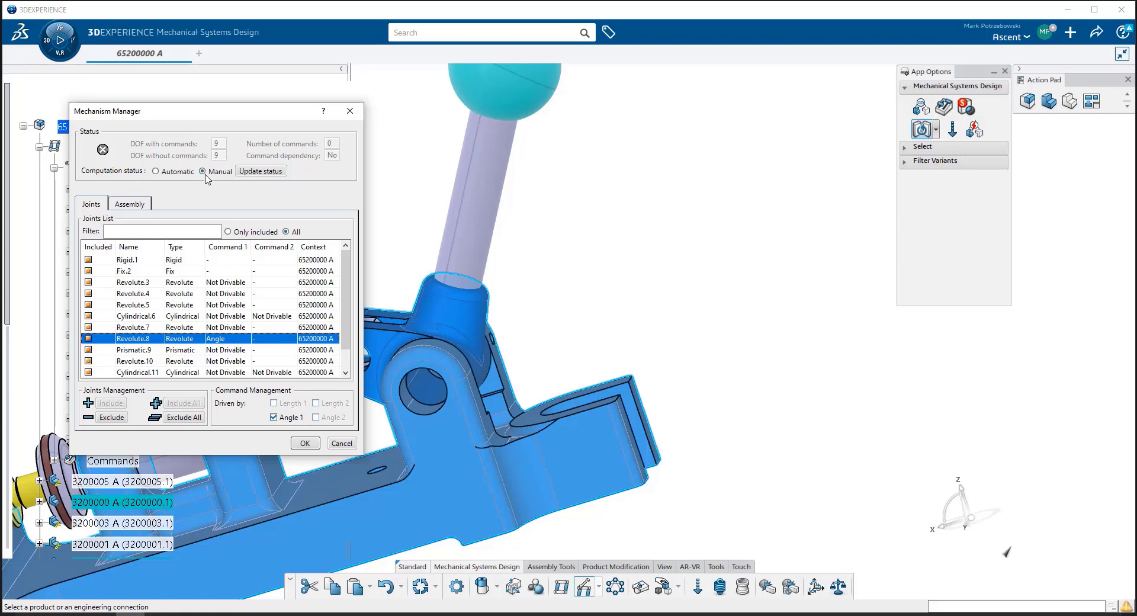
click(277, 172)
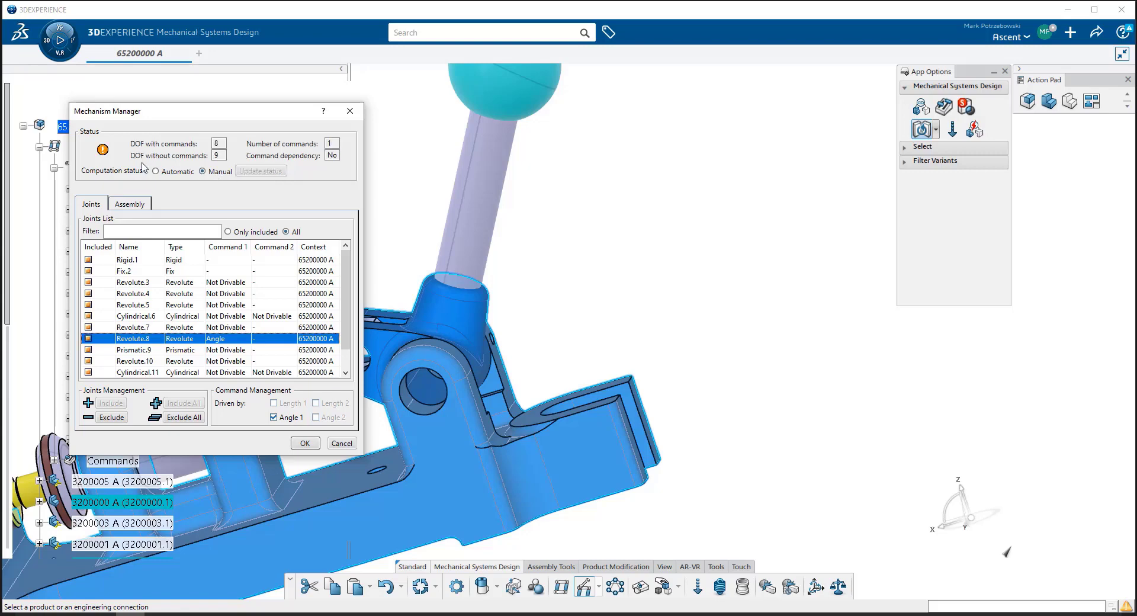
mouse_move(108, 153)
drag(148, 120, 869, 172)
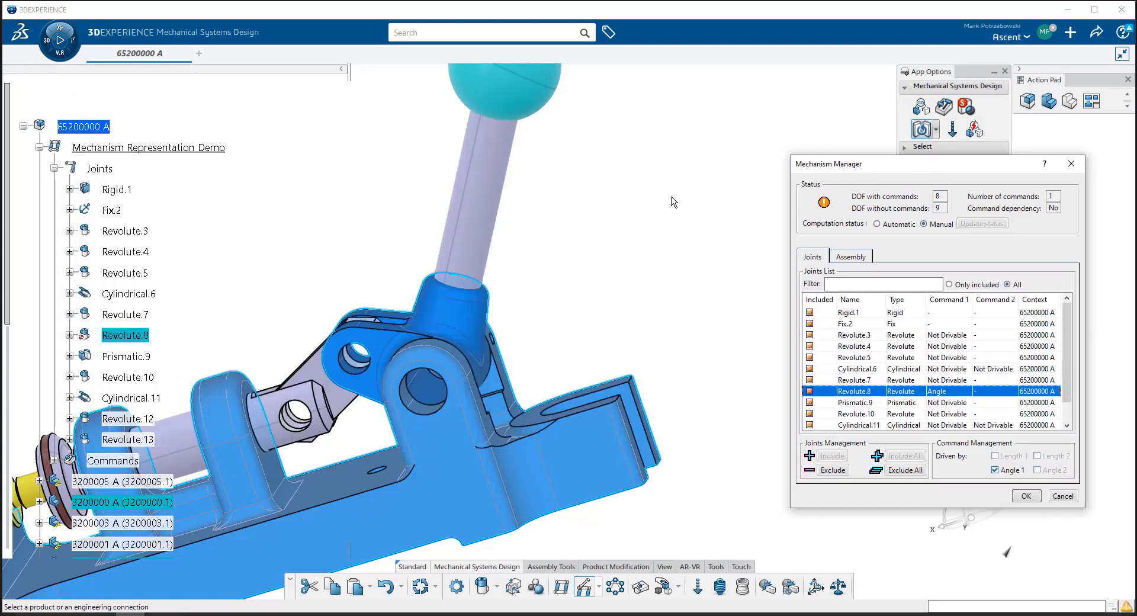
mouse_move(828, 206)
click(1025, 497)
- Show the whole clamp assembly in the isometric view
middle_drag(581, 251, 564, 402)
right_click(690, 288)
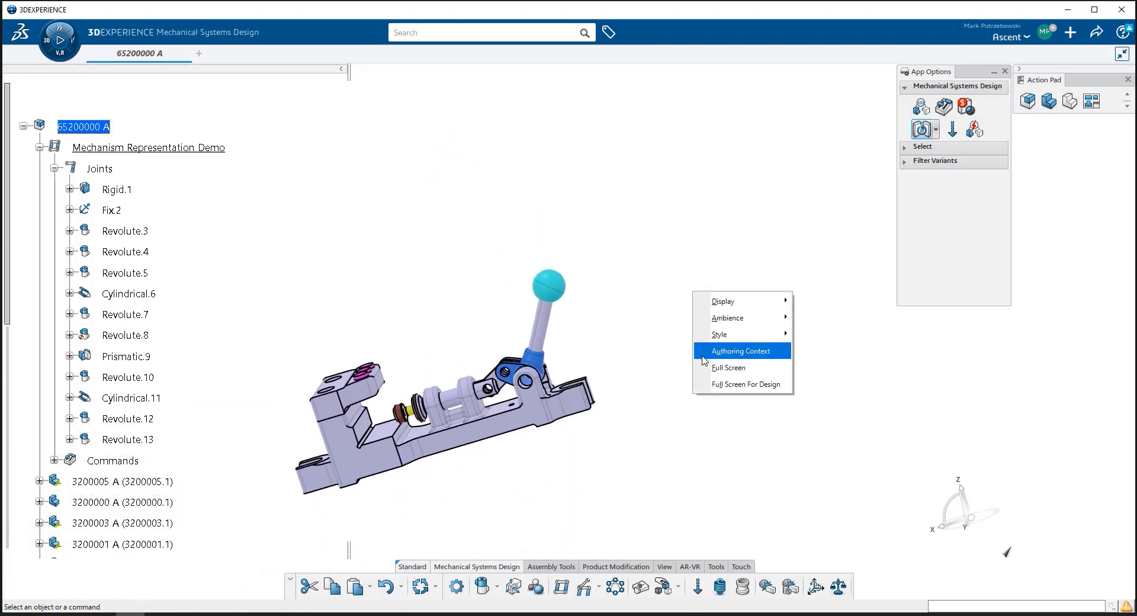
click(681, 376)
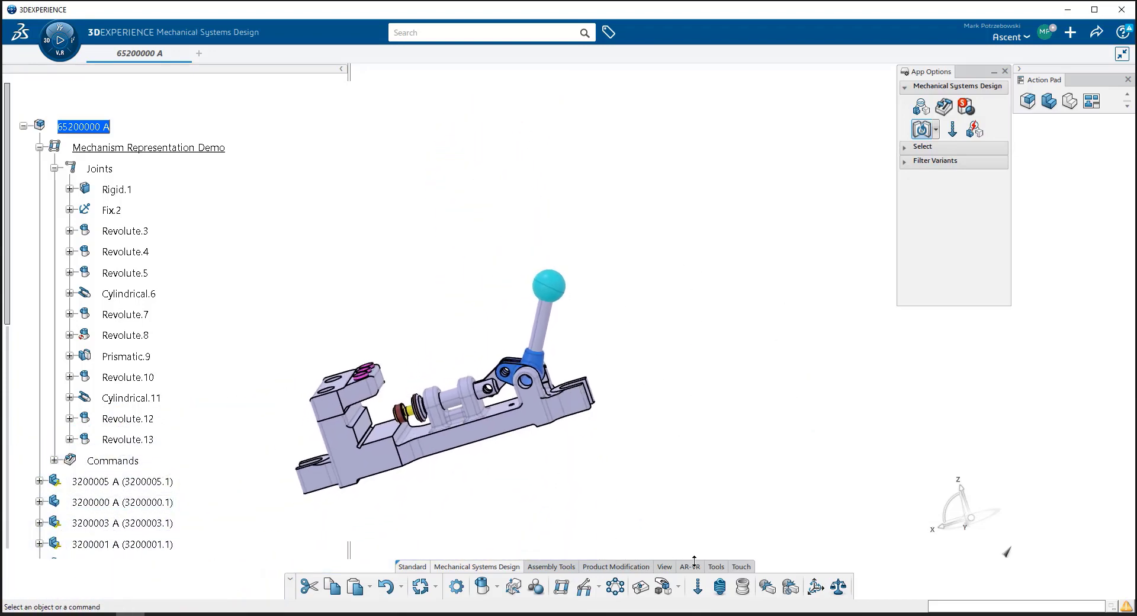
click(664, 566)
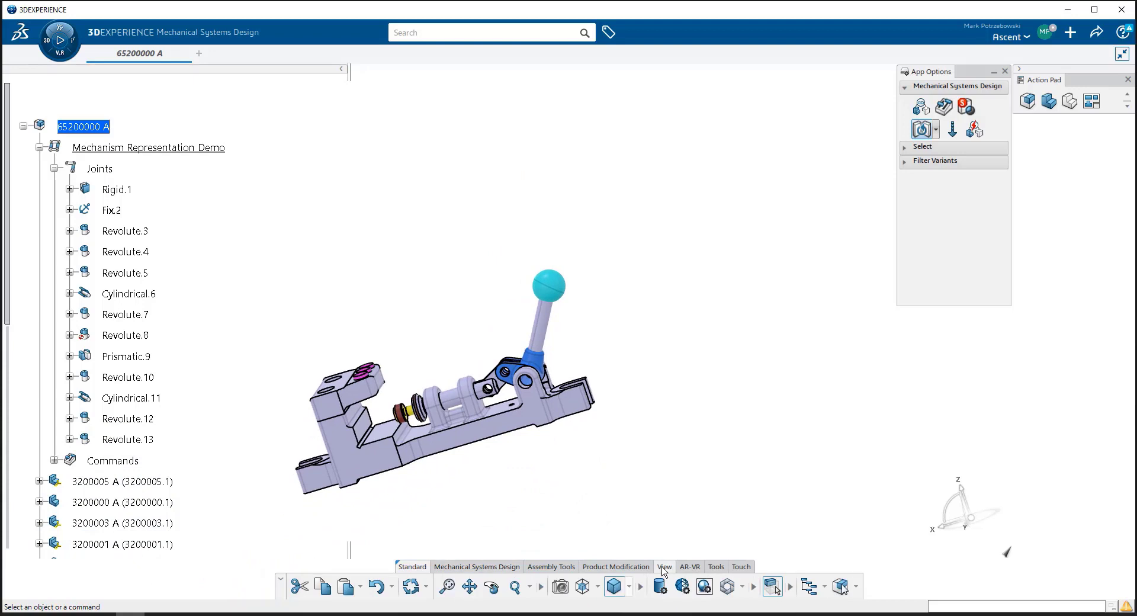
click(582, 586)
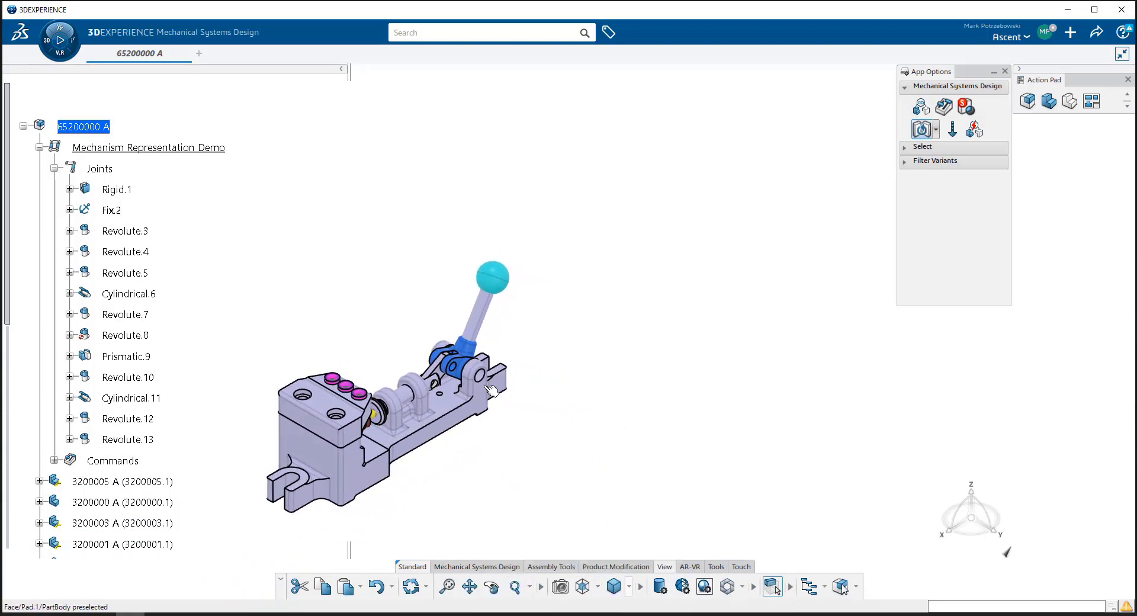
middle_drag(577, 169, 554, 327)
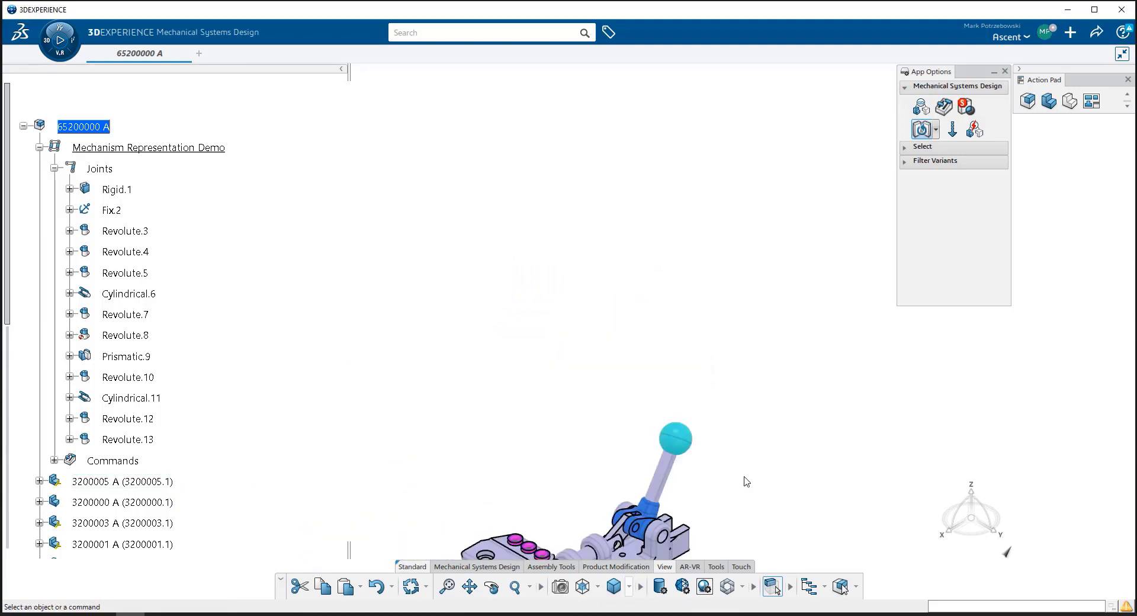
middle_drag(599, 200, 551, 60)
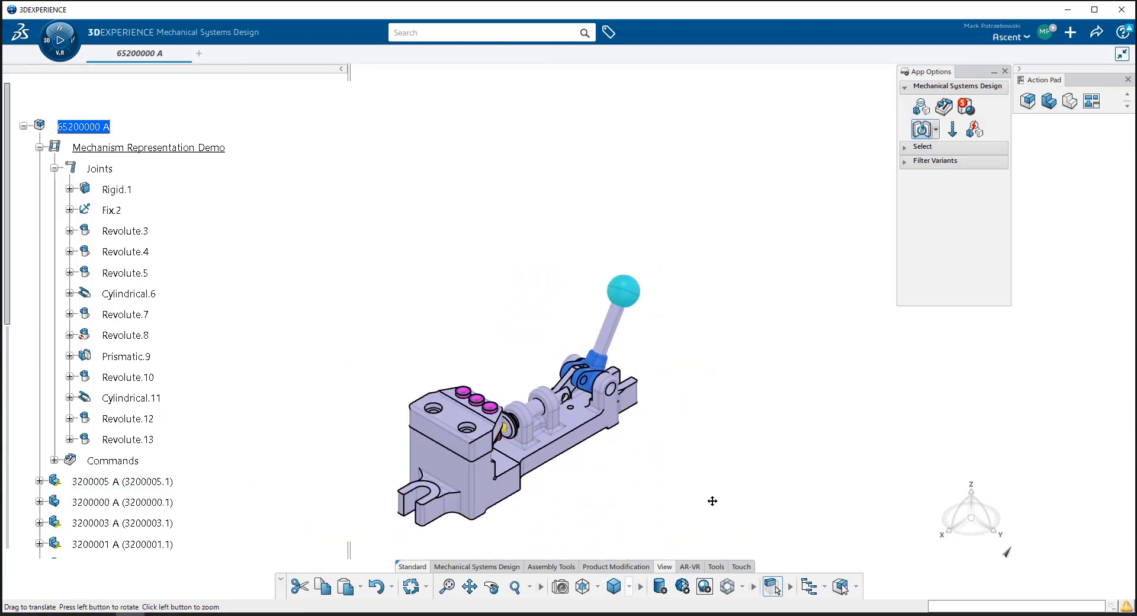
middle_drag(710, 499, 681, 409)
- Try to move the lever with Command.1 in the Mechanism Player, setting it to 218.4 deg, and close the player
click(477, 566)
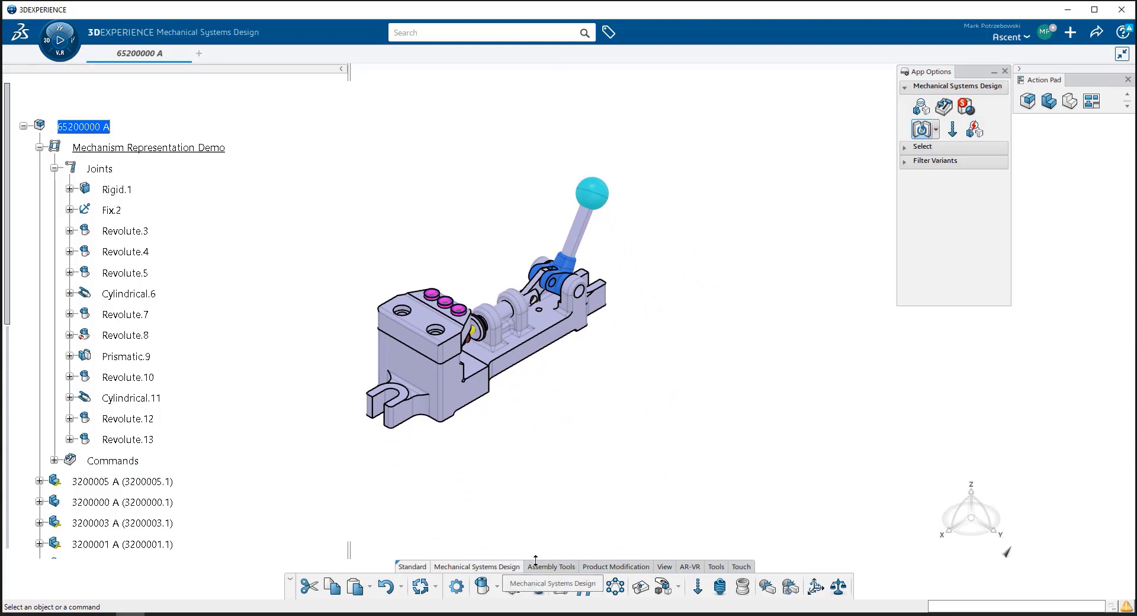
click(641, 586)
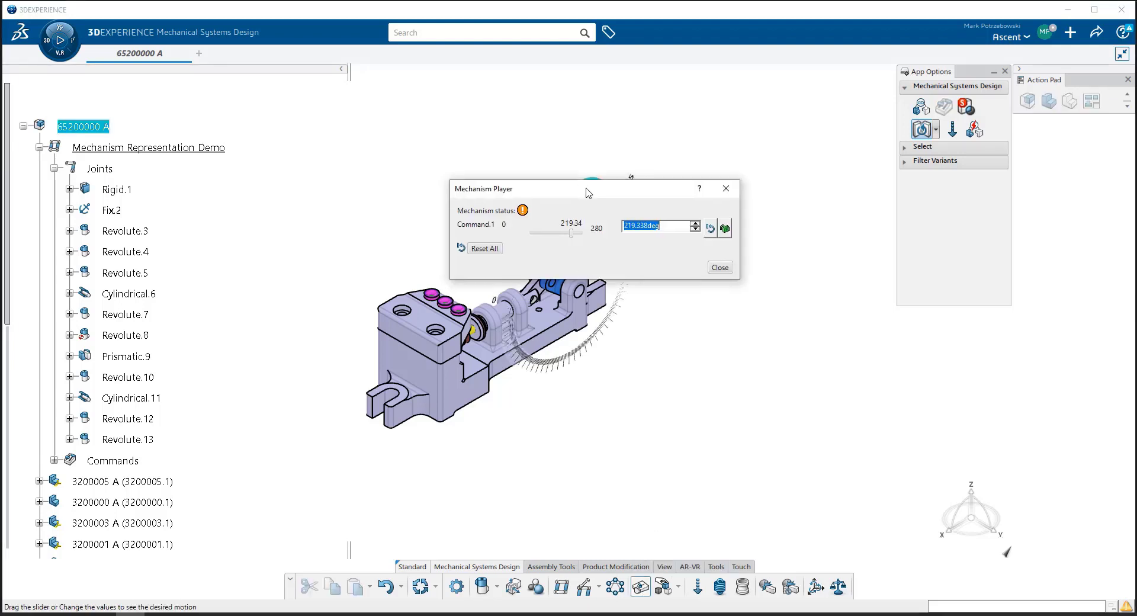
drag(587, 193, 770, 357)
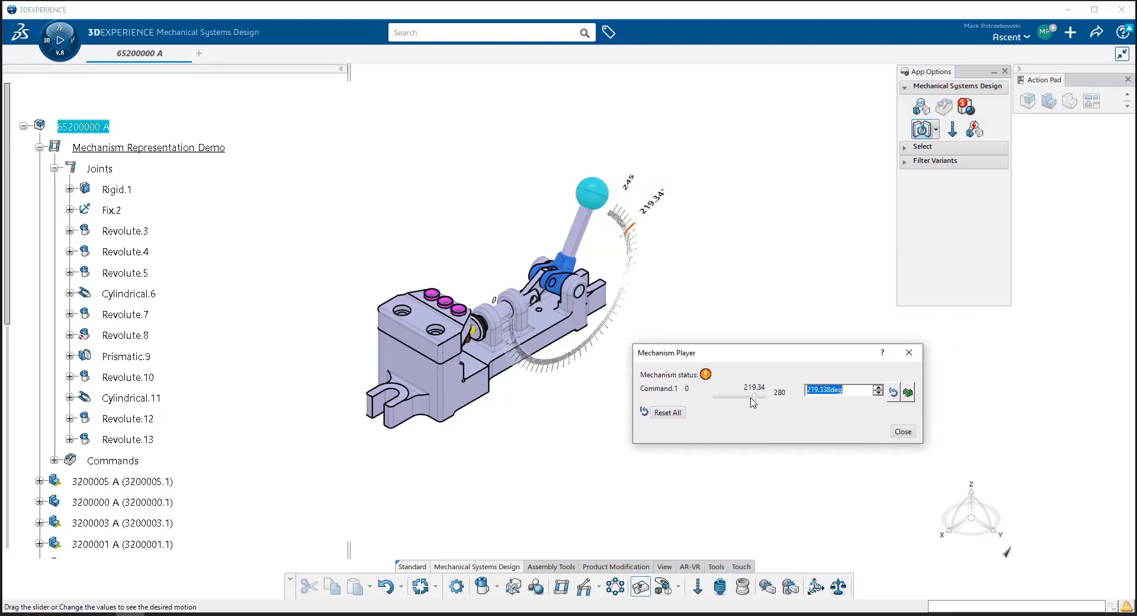
drag(750, 398, 755, 402)
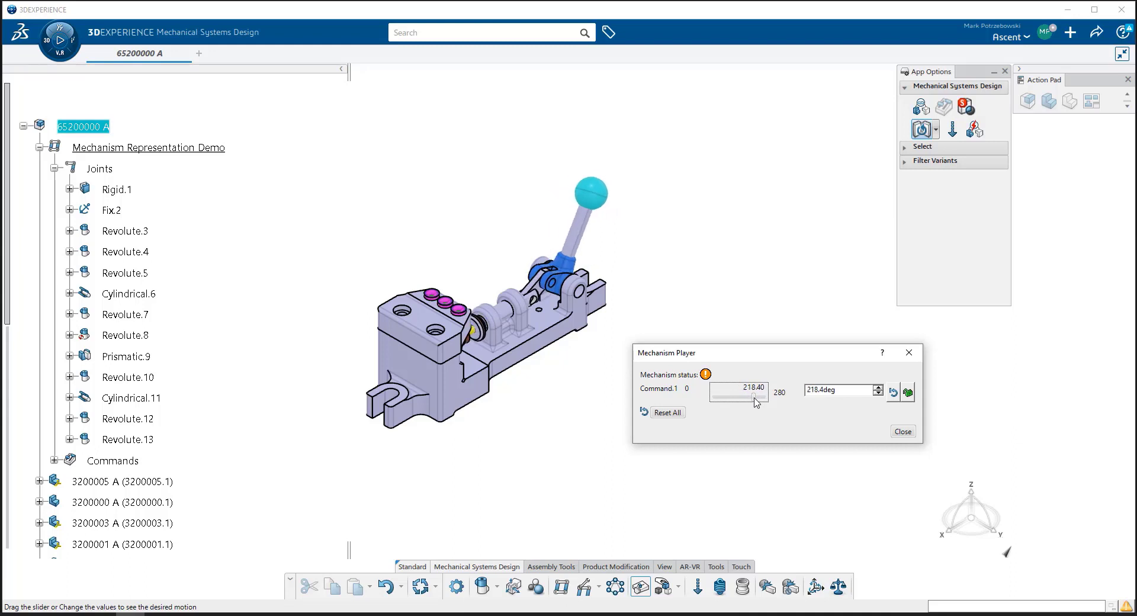
mouse_move(706, 375)
click(903, 432)
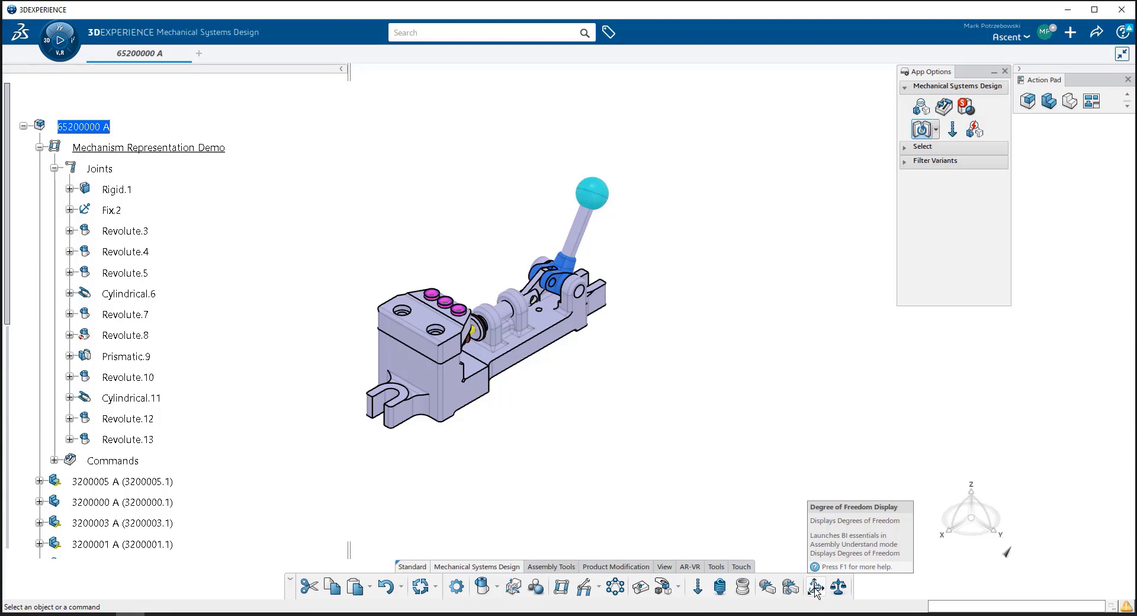
- Display the degrees of freedom and examine which clamp components, including the three screws, are fixed or only partially constrained
click(815, 588)
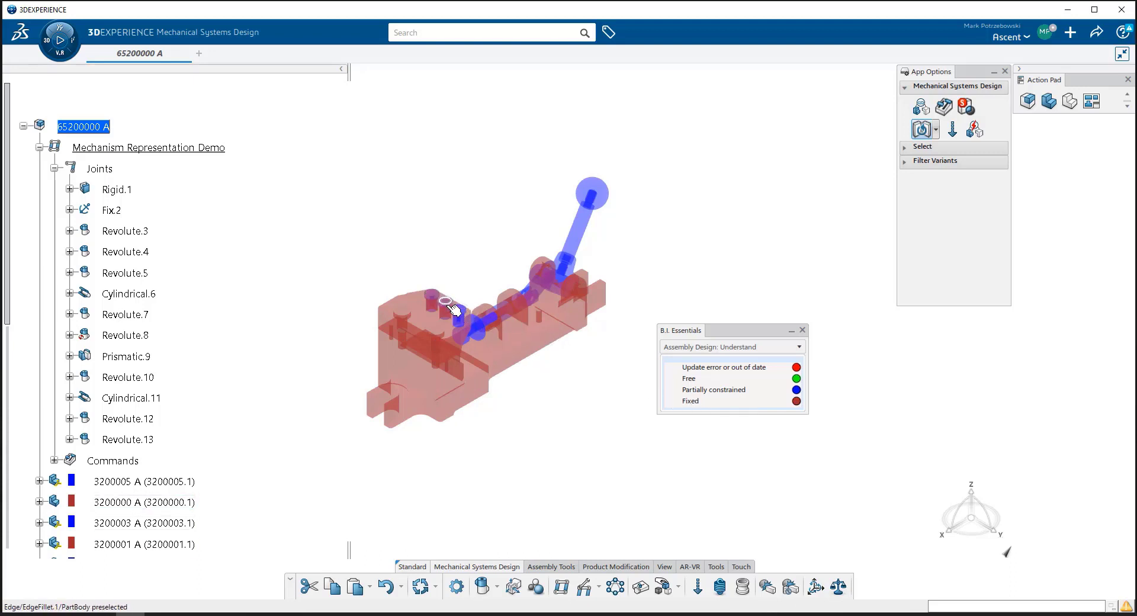
middle_drag(486, 311, 485, 207)
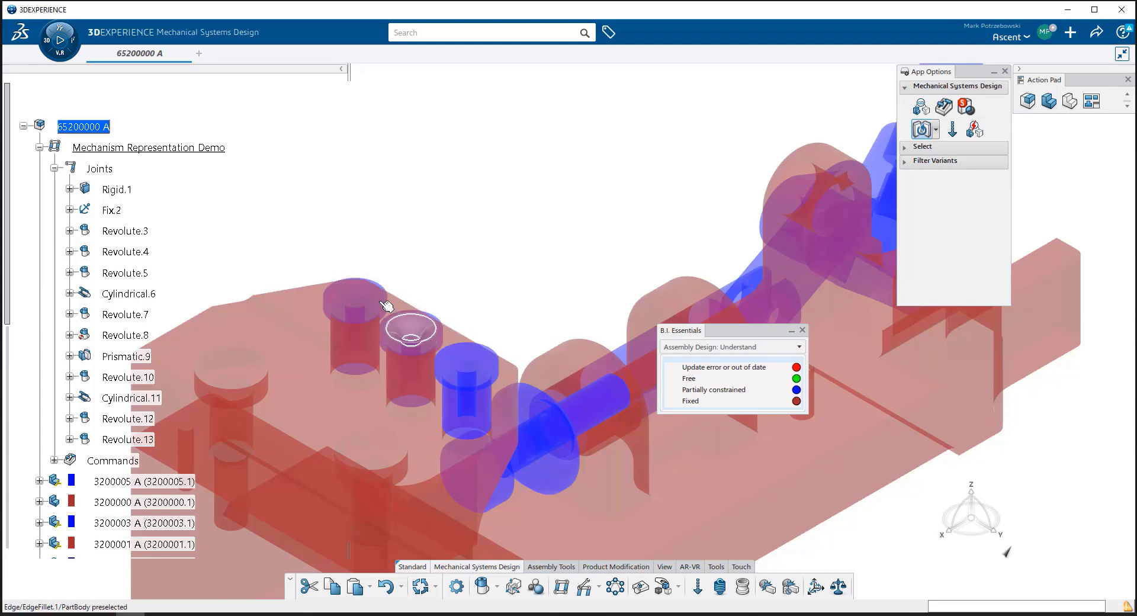
click(803, 331)
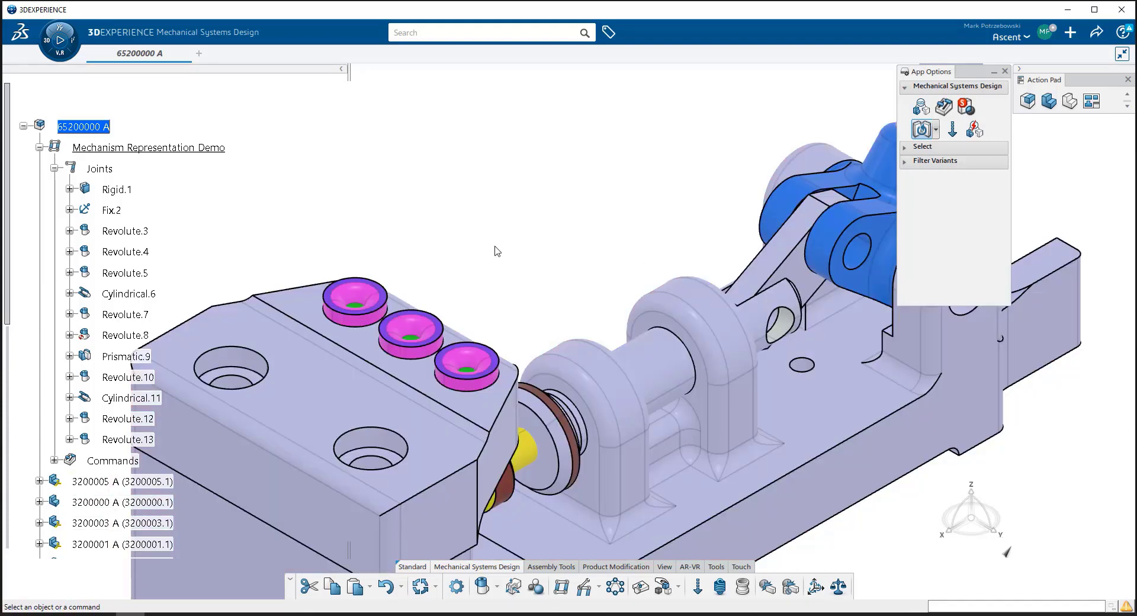
- Show the whole clamp and review in the Mechanism Manager which components Rigid.1 and Fix.2 involve
scroll(544, 241, down, 5)
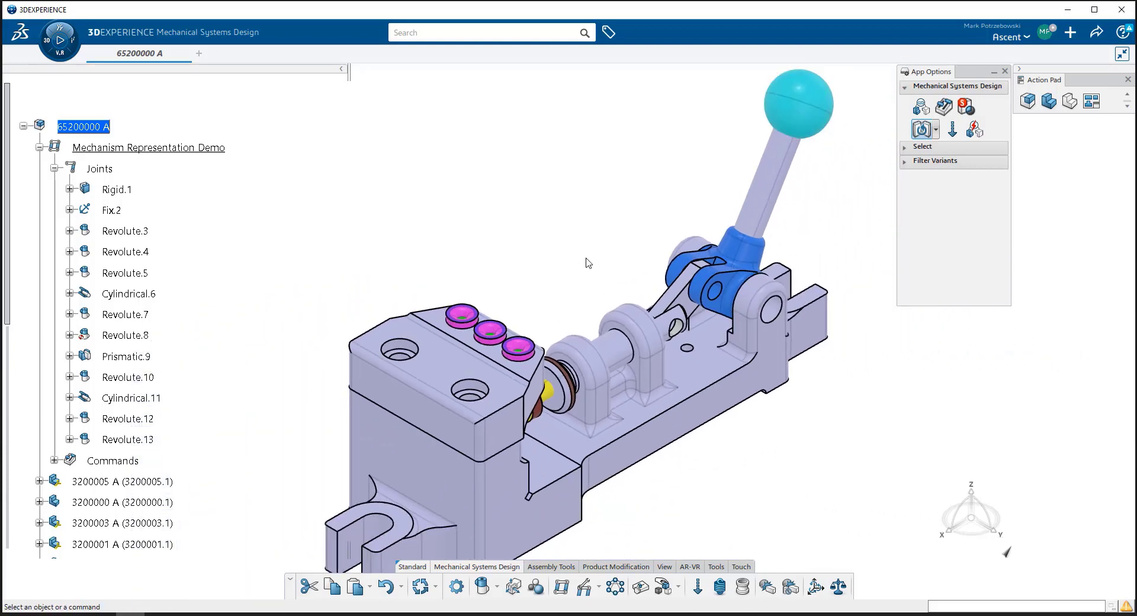
middle_drag(598, 269, 558, 327)
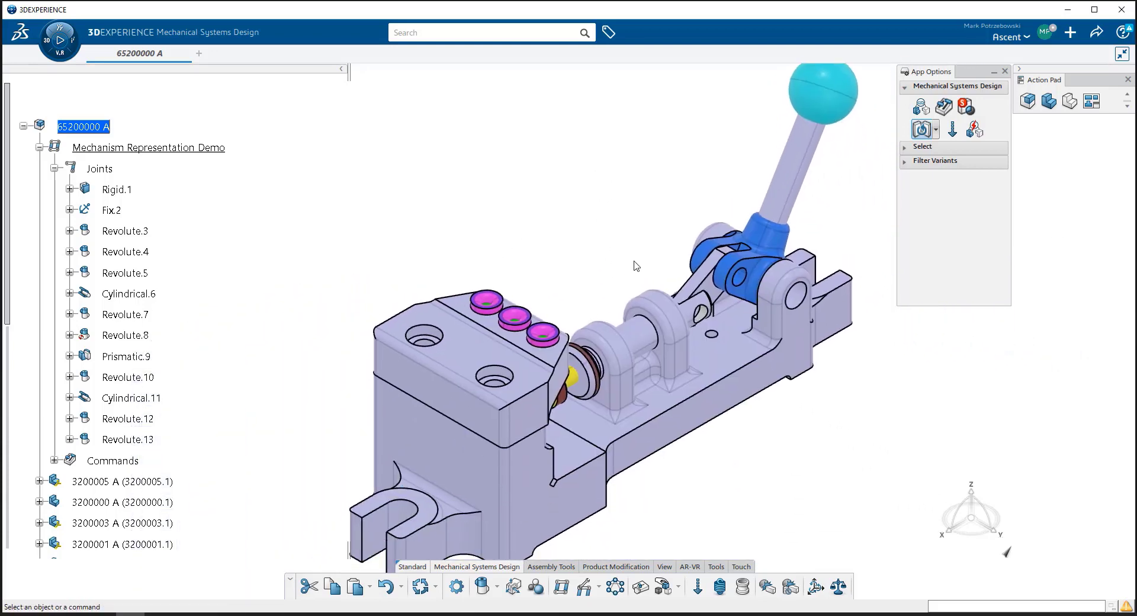
middle_drag(566, 286, 617, 148)
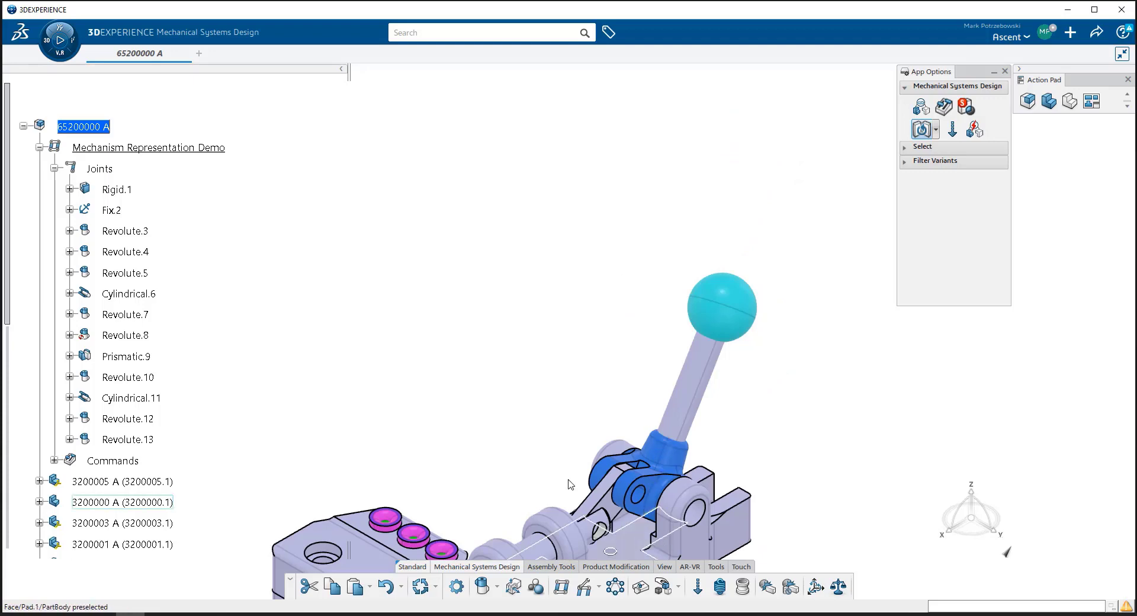
middle_drag(502, 374, 529, 143)
click(584, 586)
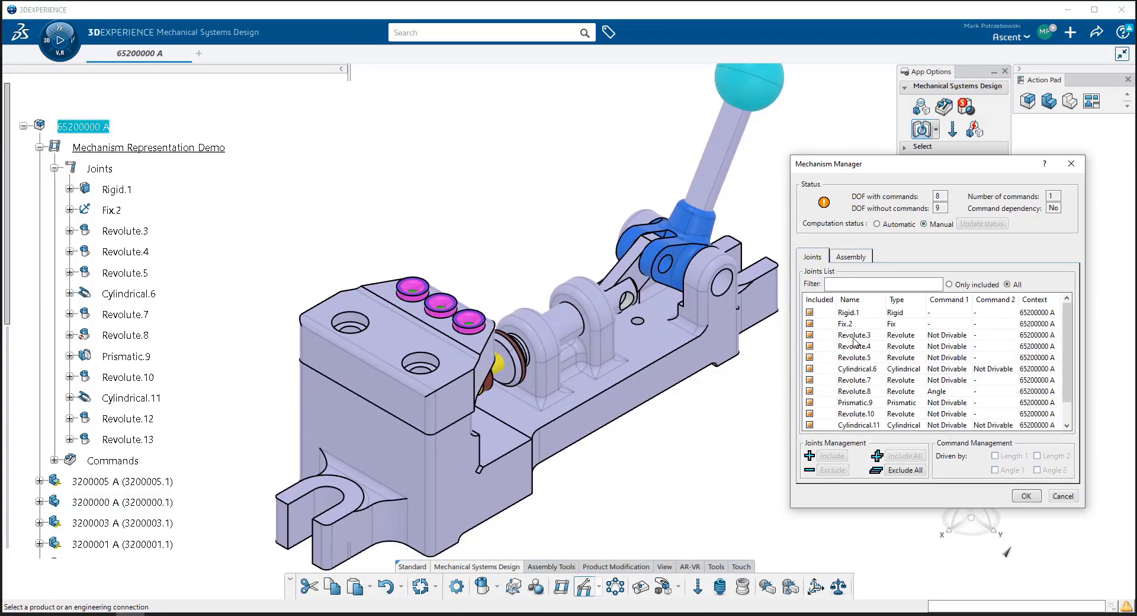
click(848, 312)
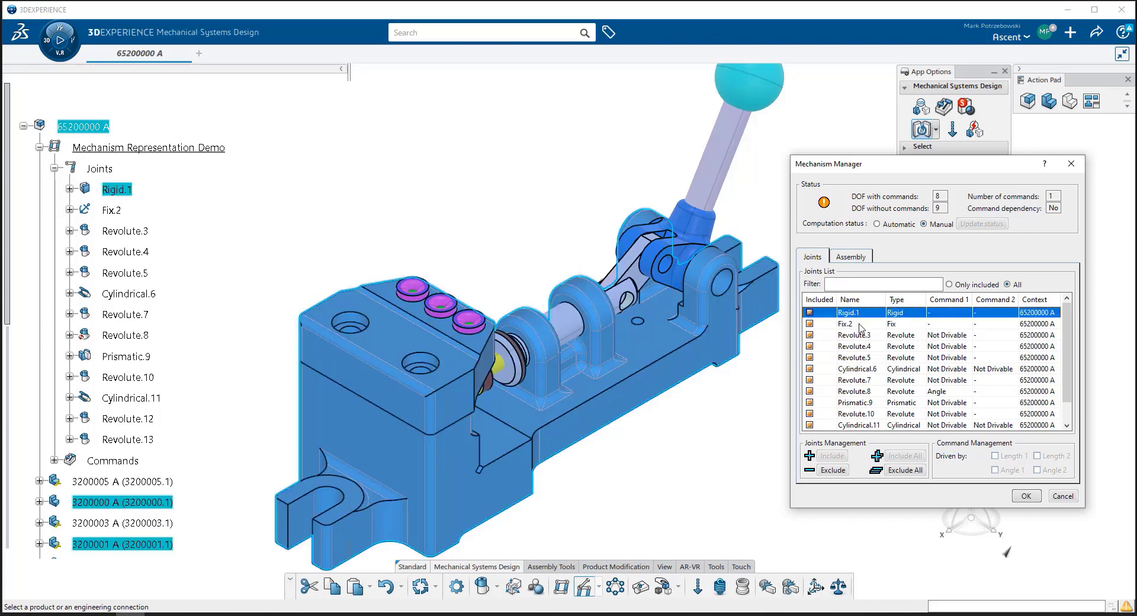
click(847, 324)
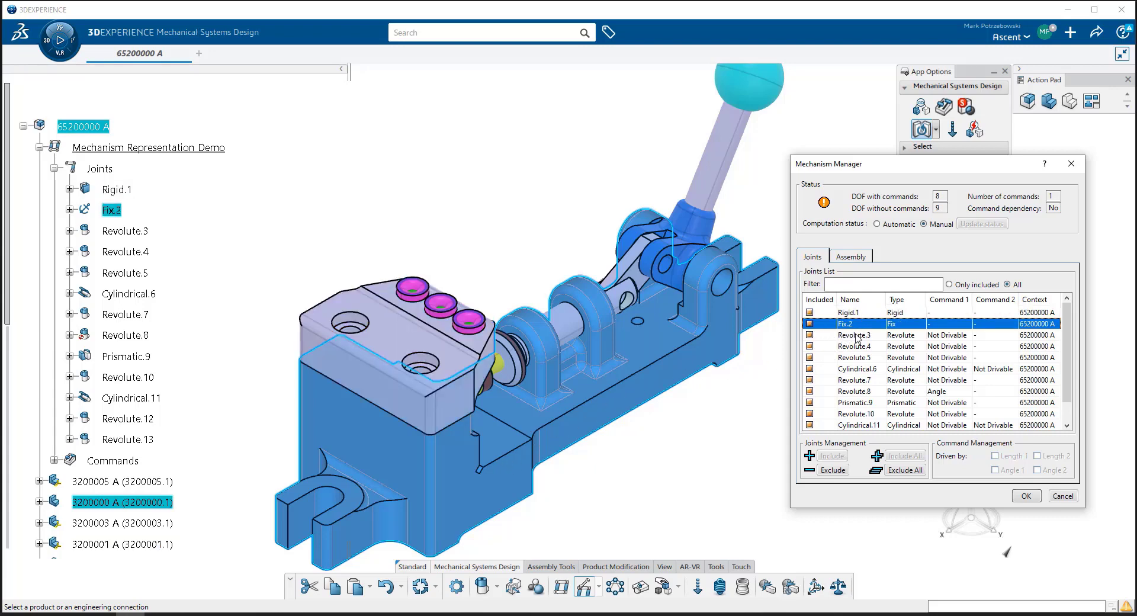
- Inspect the definition of the Revolute.3 screw joint and its available revolute constraint templates, leaving without changes
click(856, 335)
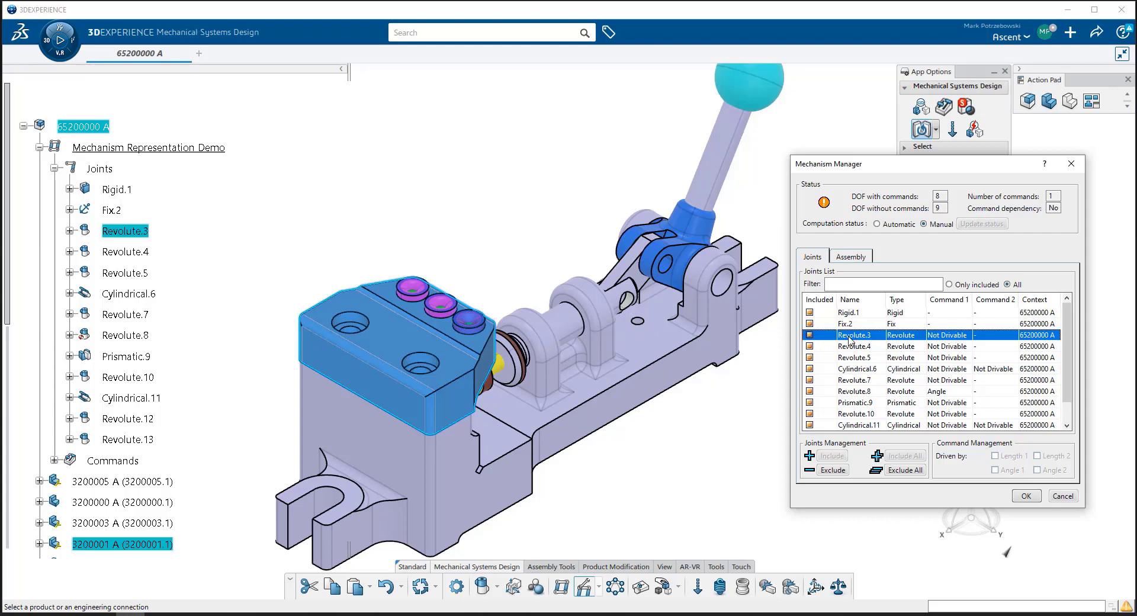
right_click(946, 340)
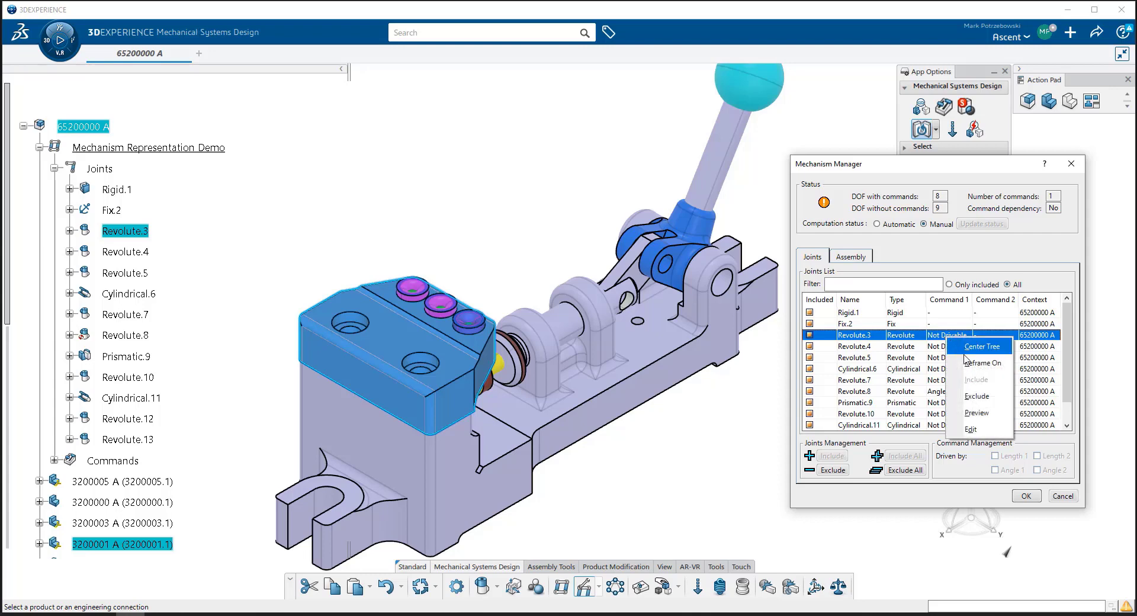
click(982, 433)
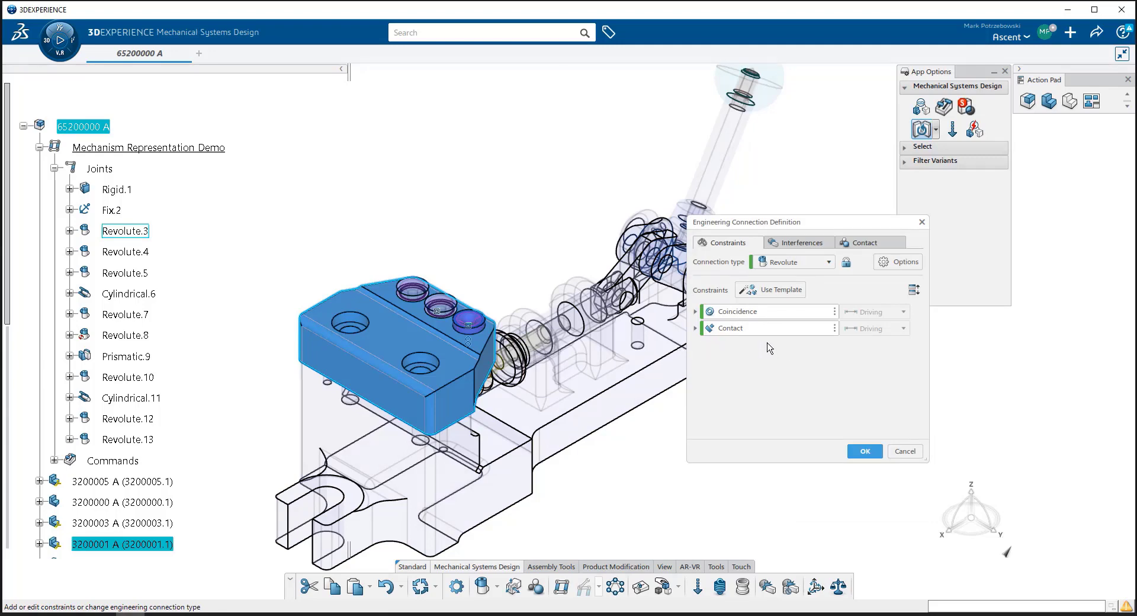
click(770, 293)
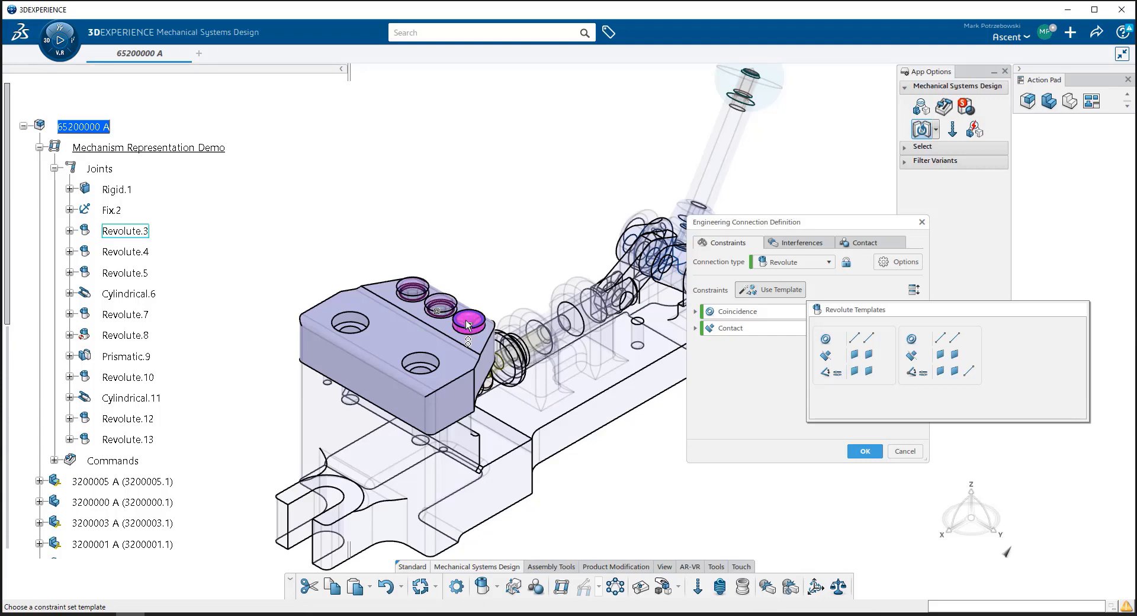
click(756, 396)
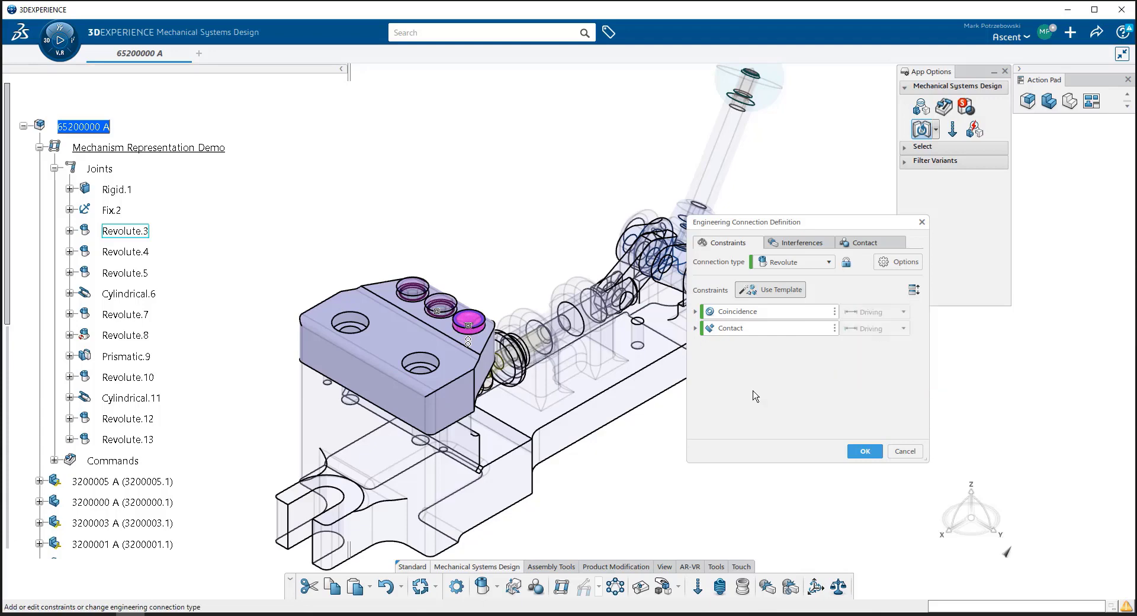
click(904, 452)
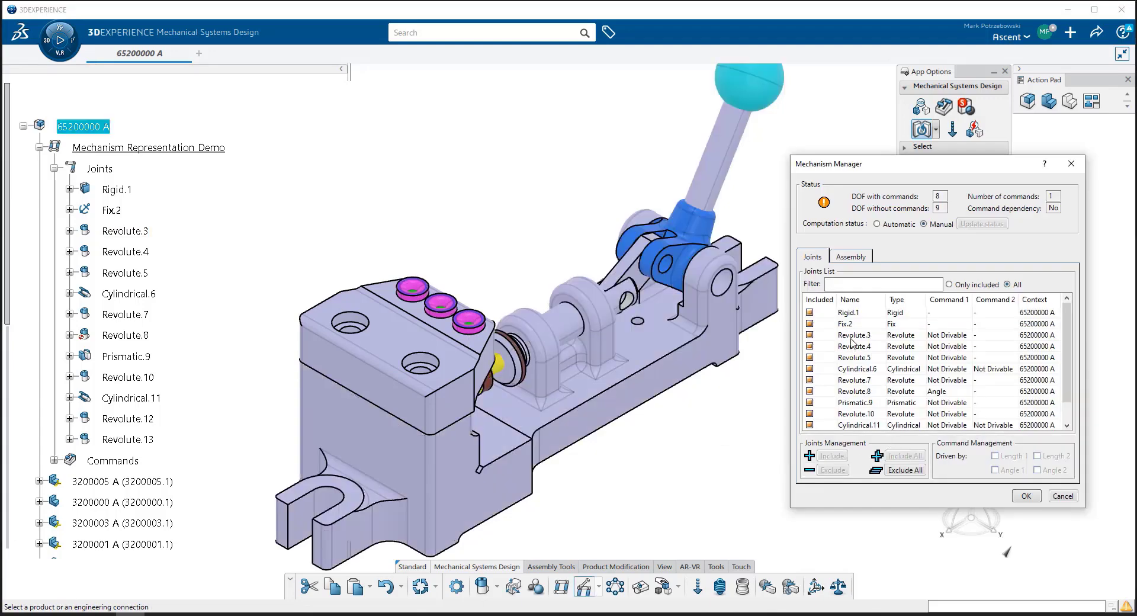
- Exclude the three screw joints Revolute.3, Revolute.4 and Revolute.5 from the mechanism and update the mechanism status
click(853, 336)
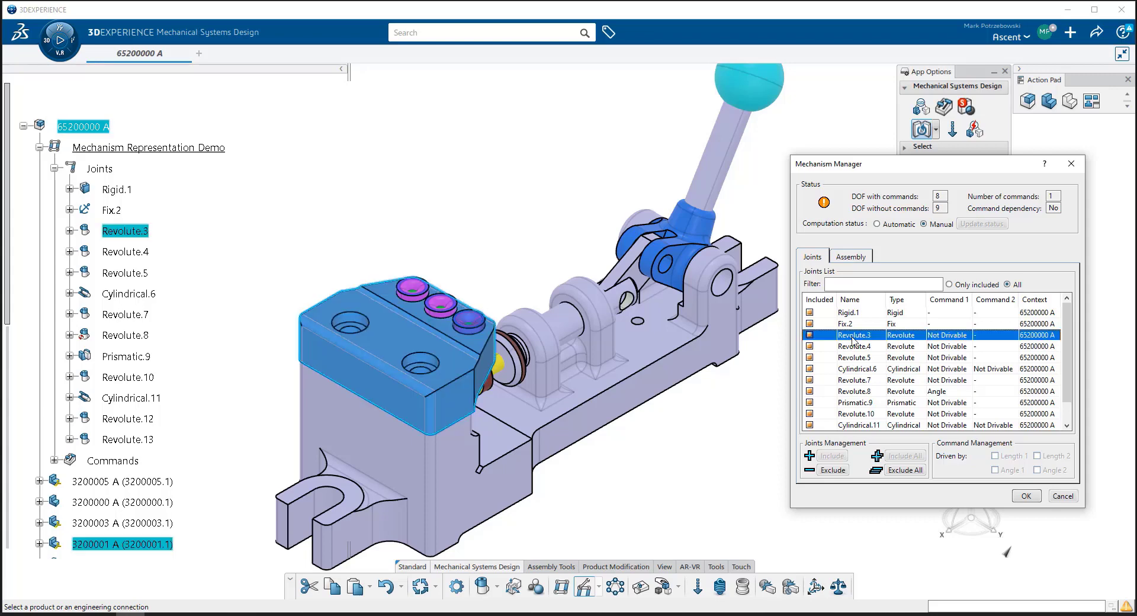
click(809, 336)
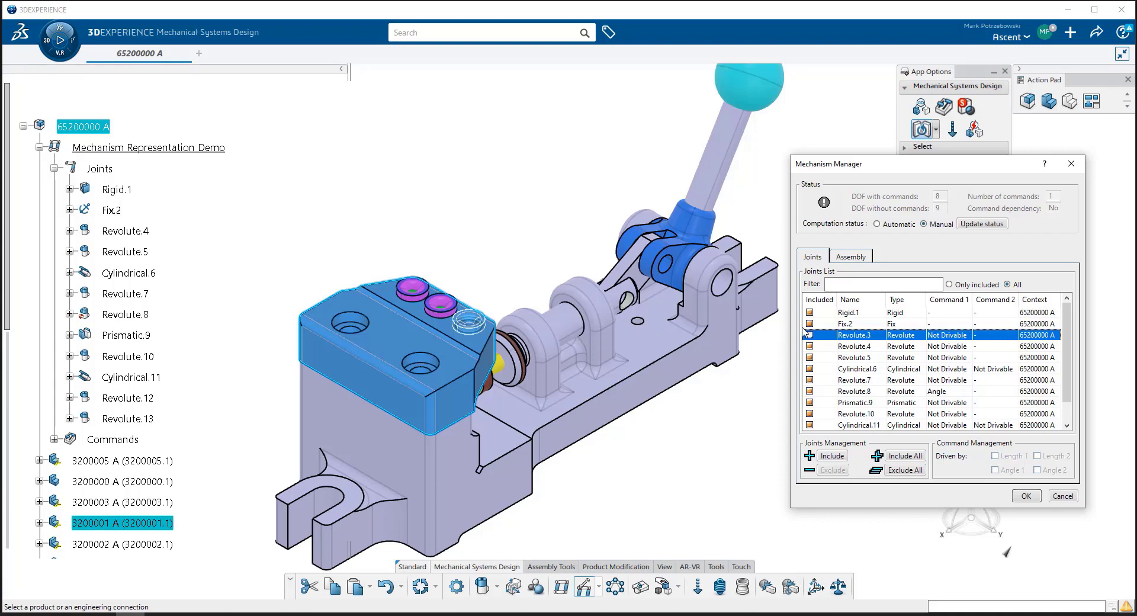
click(851, 347)
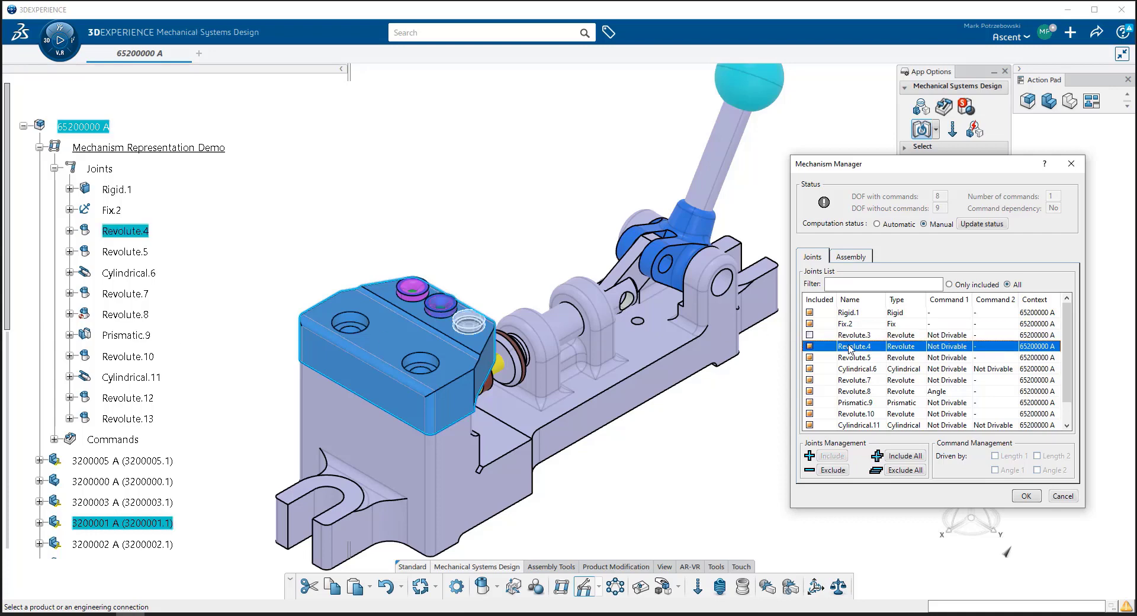
click(809, 346)
click(856, 358)
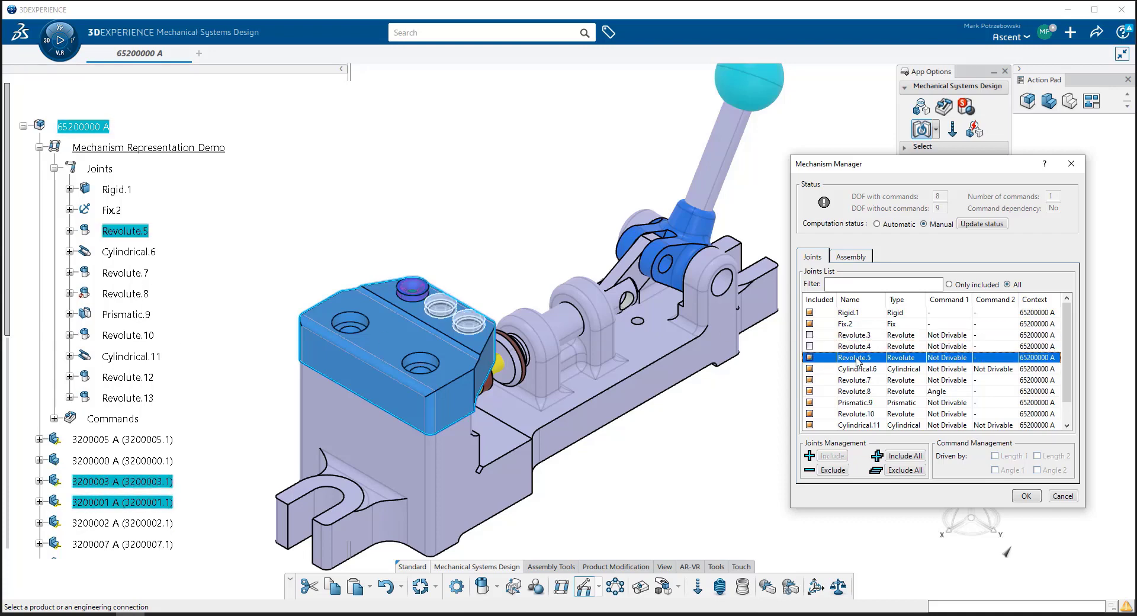
click(809, 357)
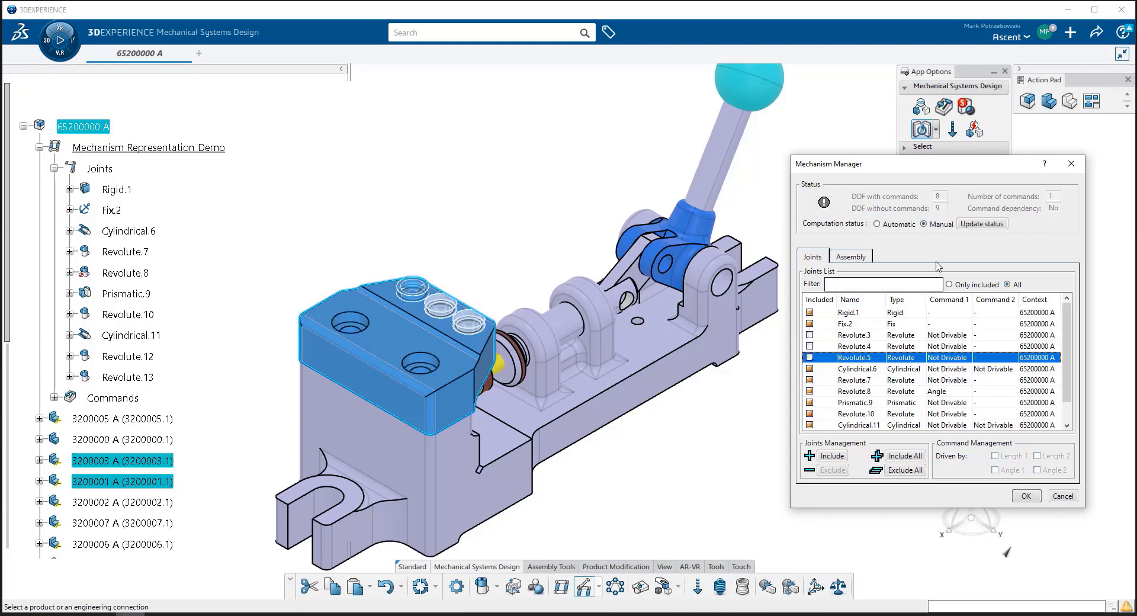
click(974, 225)
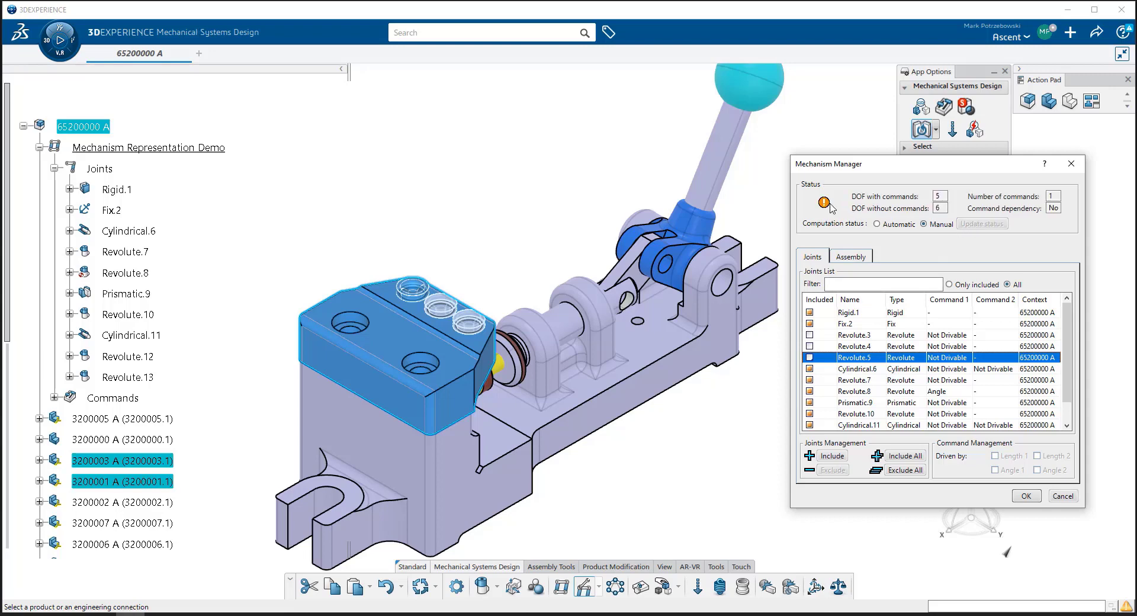
- Edit Cylindrical.6, the joint between the handle rod and the lever fork, and change its connection type to Rigid
mouse_move(832, 207)
click(867, 369)
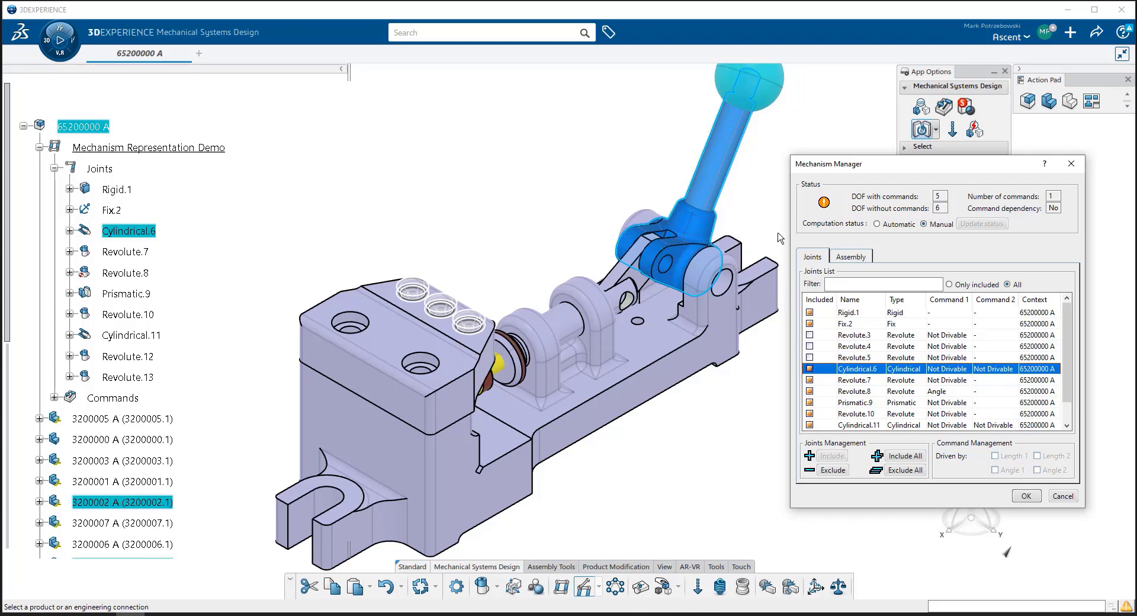
click(421, 38)
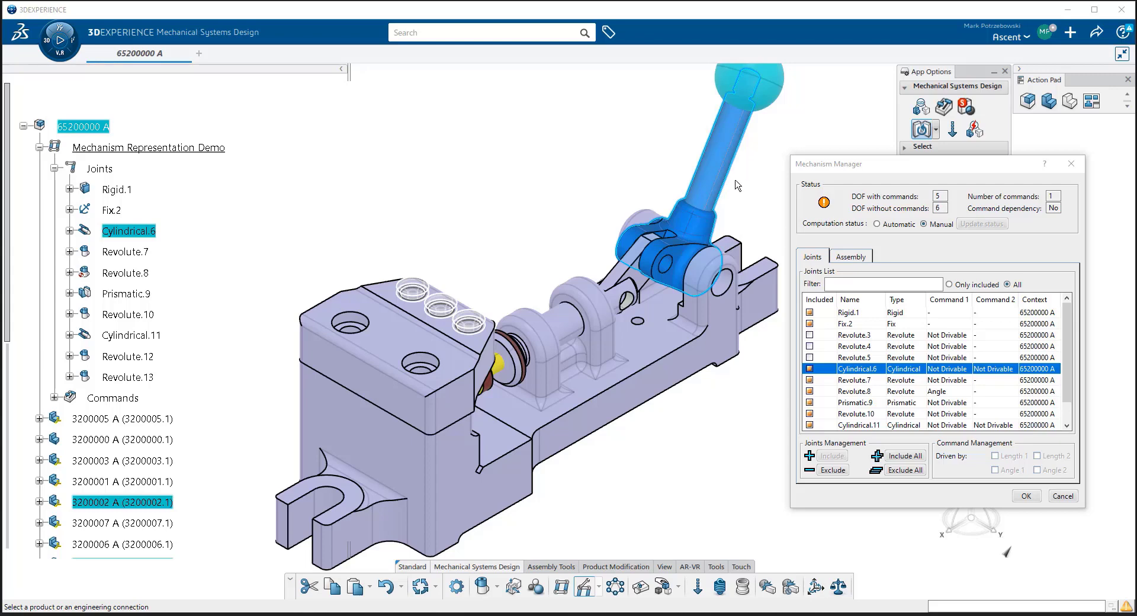
click(860, 371)
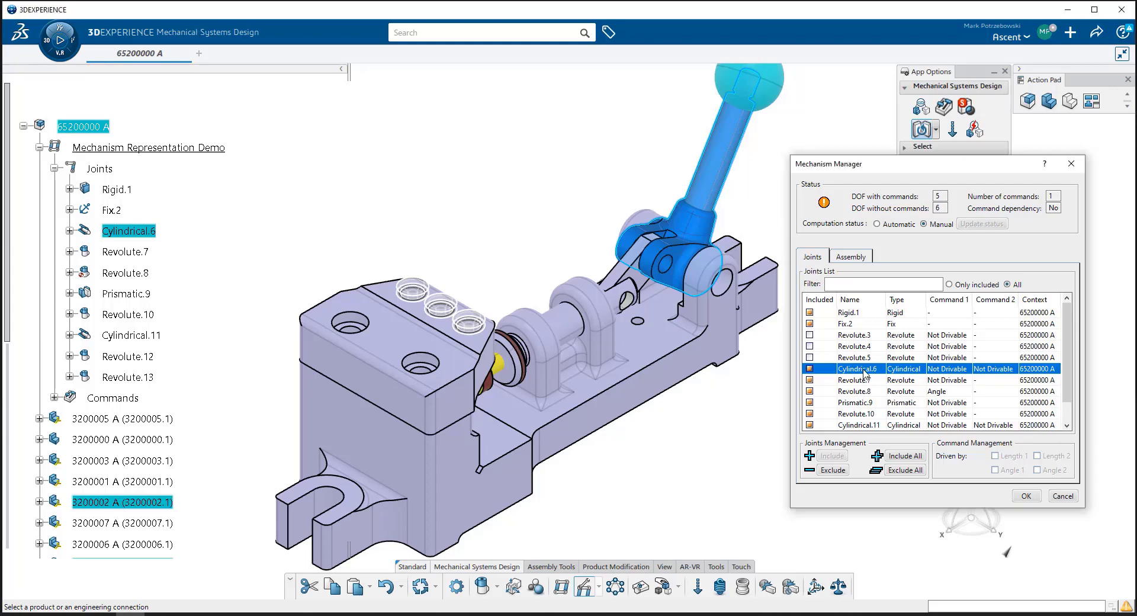
right_click(864, 374)
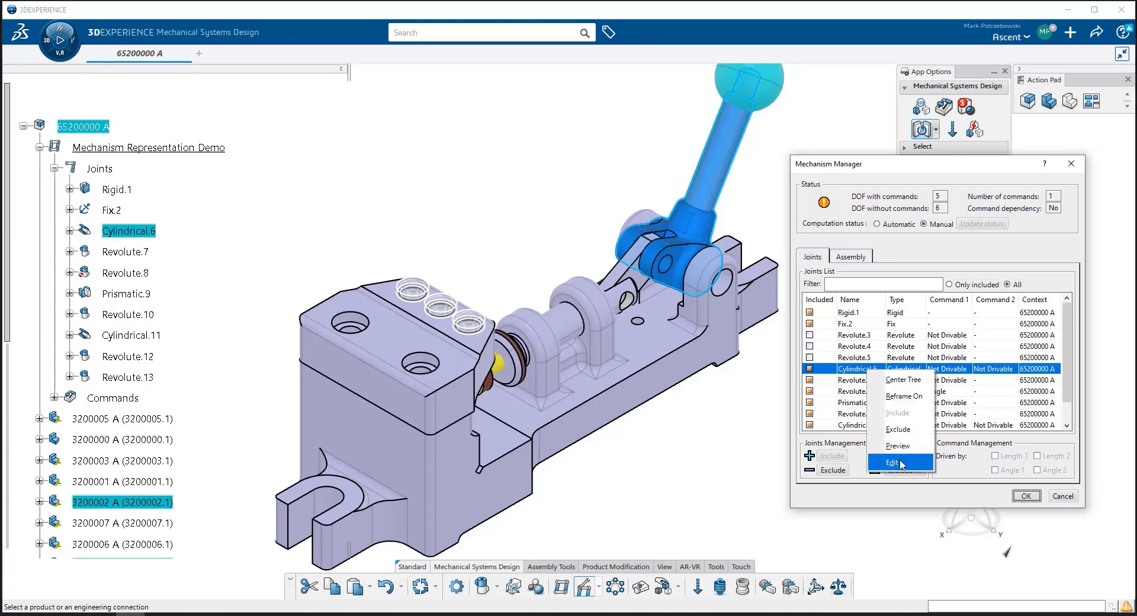
click(900, 462)
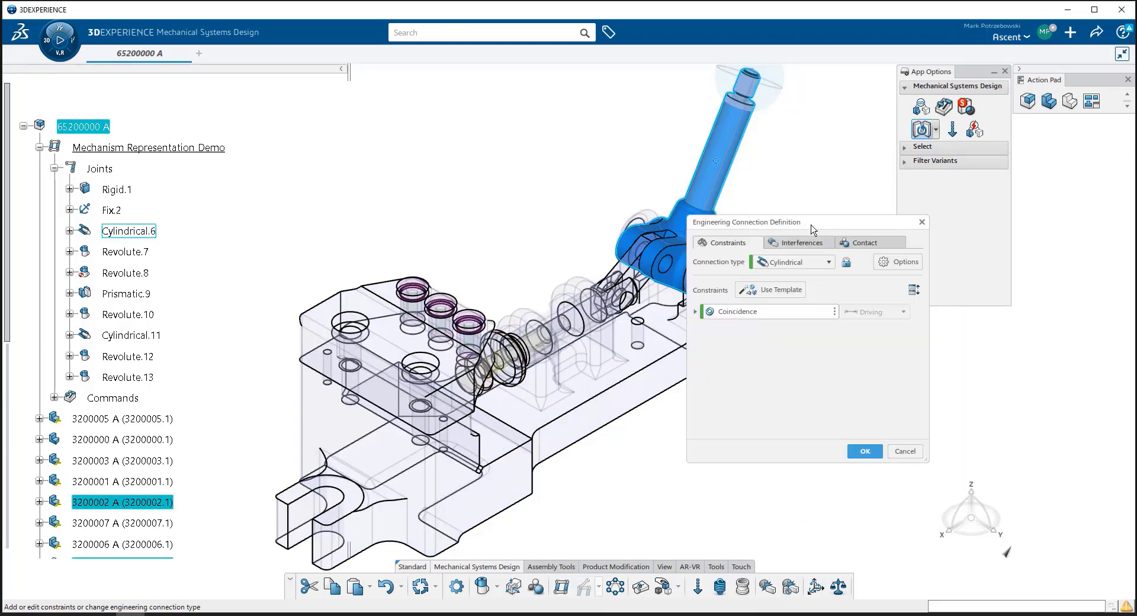
drag(812, 230, 360, 118)
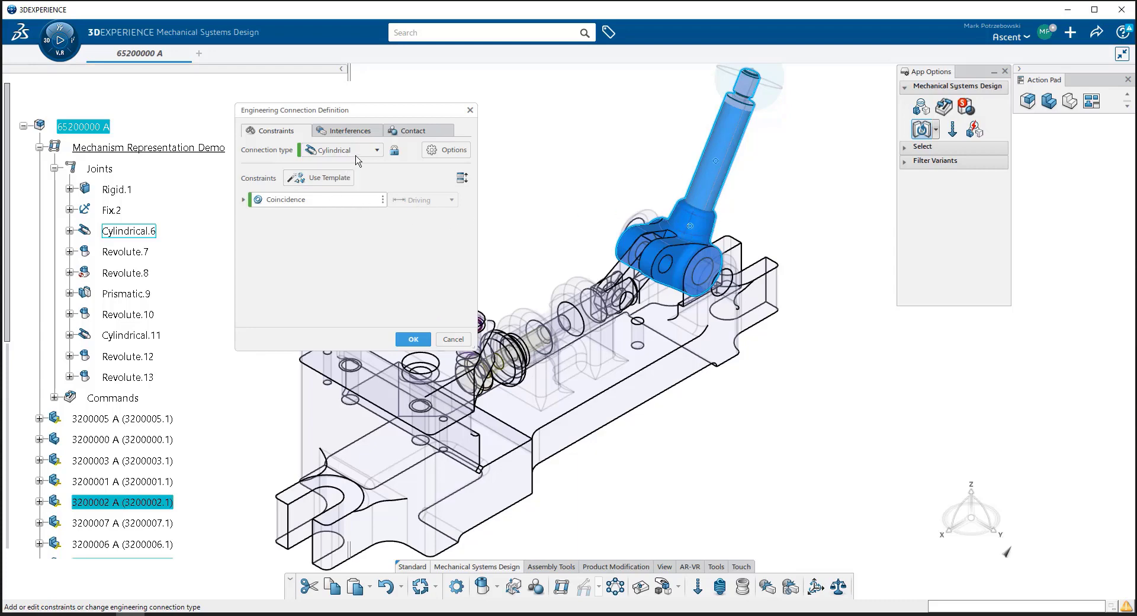
click(376, 151)
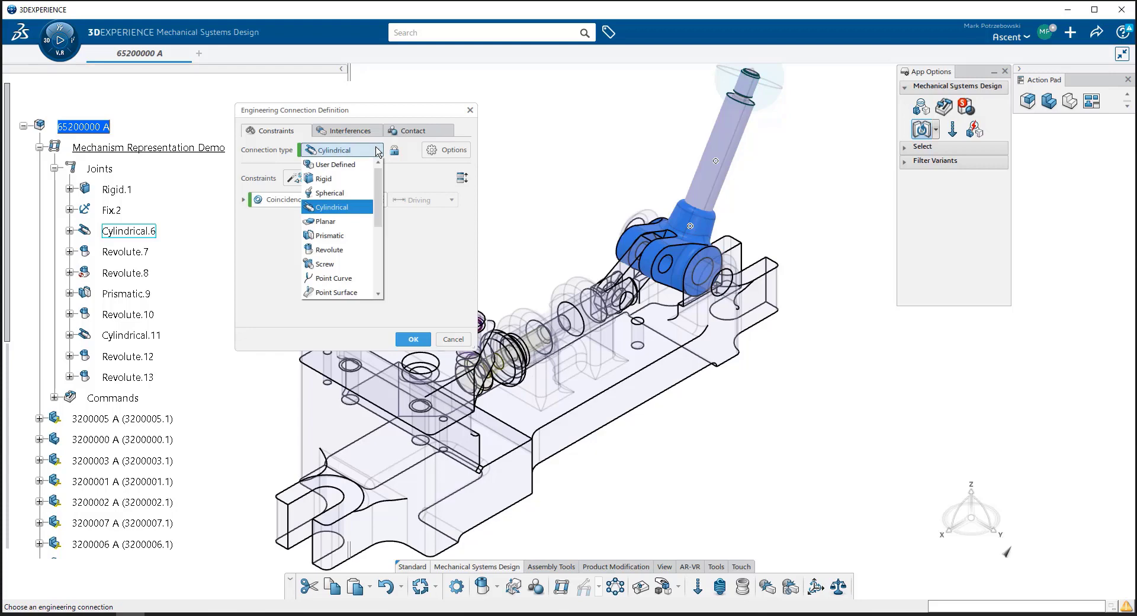
click(359, 179)
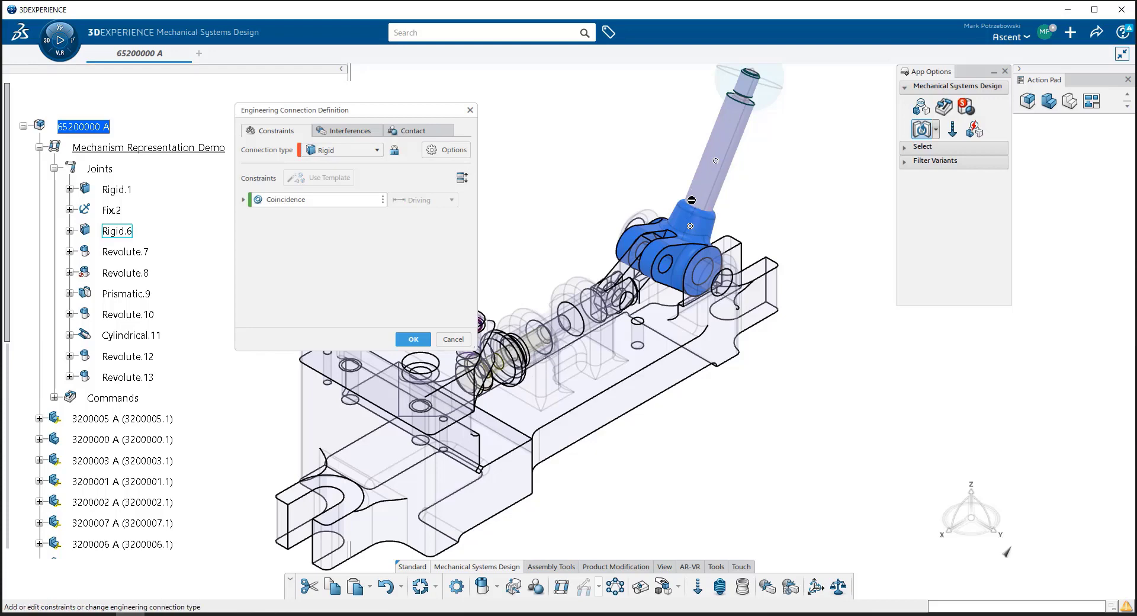
- Delete the axis Coincidence constraint from the handle rod's rigid connection
click(317, 203)
right_click(315, 201)
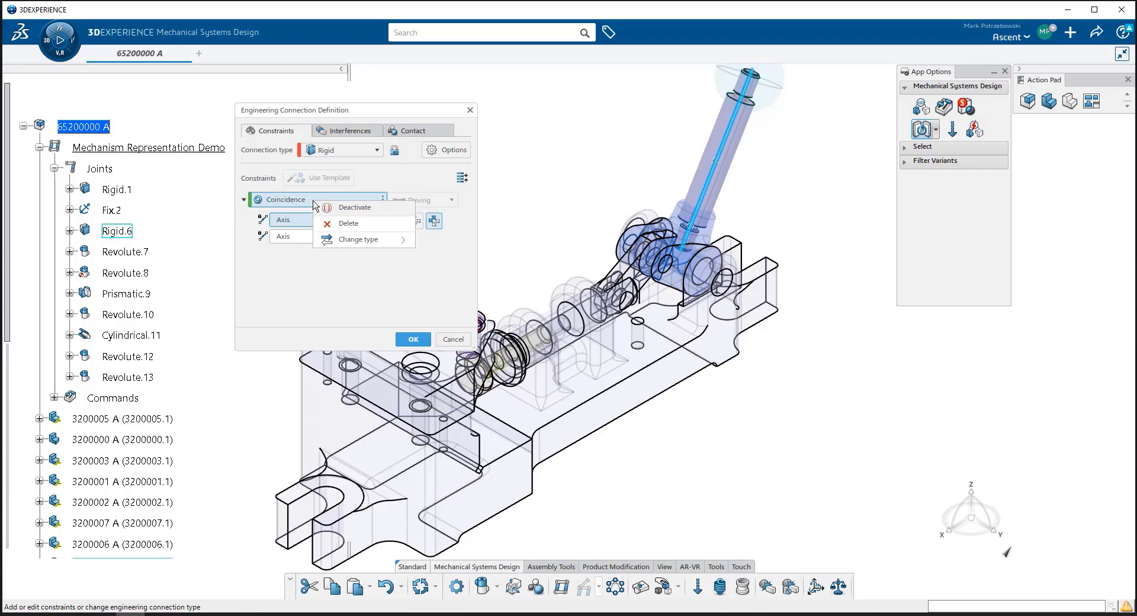
click(348, 224)
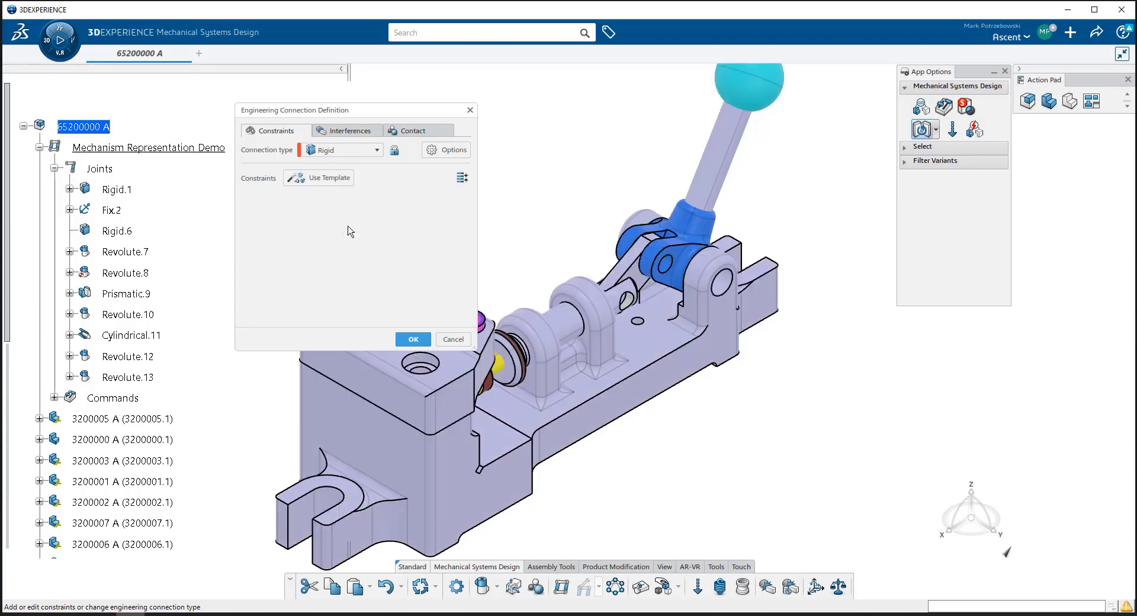
- Apply a Fix together template to the rigid connection, joining handle rod 3200004.1 to lever fork 3200002.1, and accept the definition
click(341, 150)
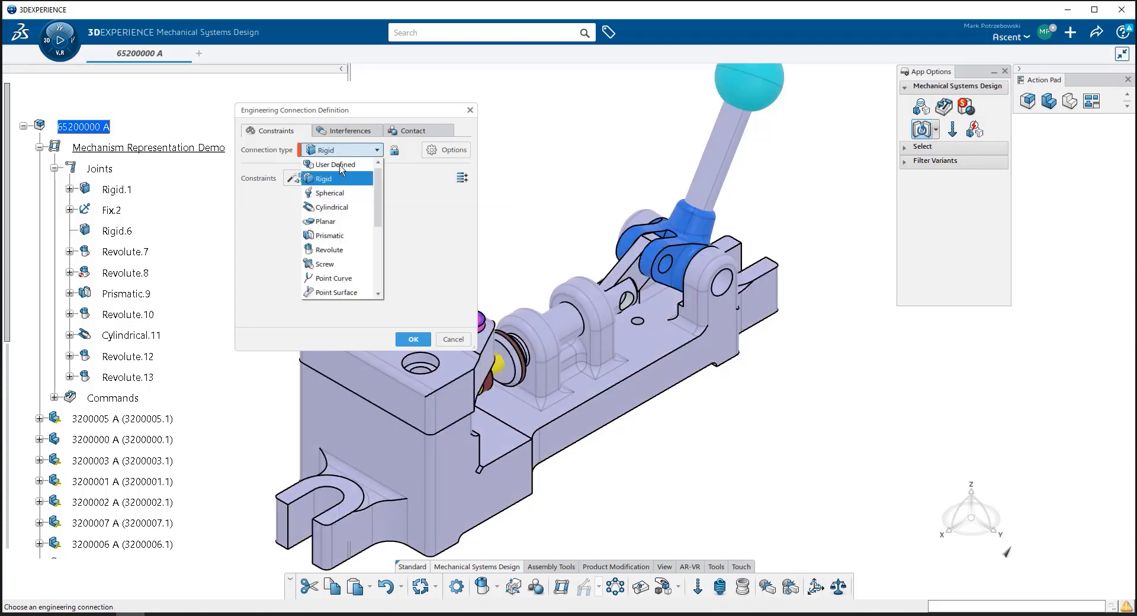
click(341, 181)
click(341, 180)
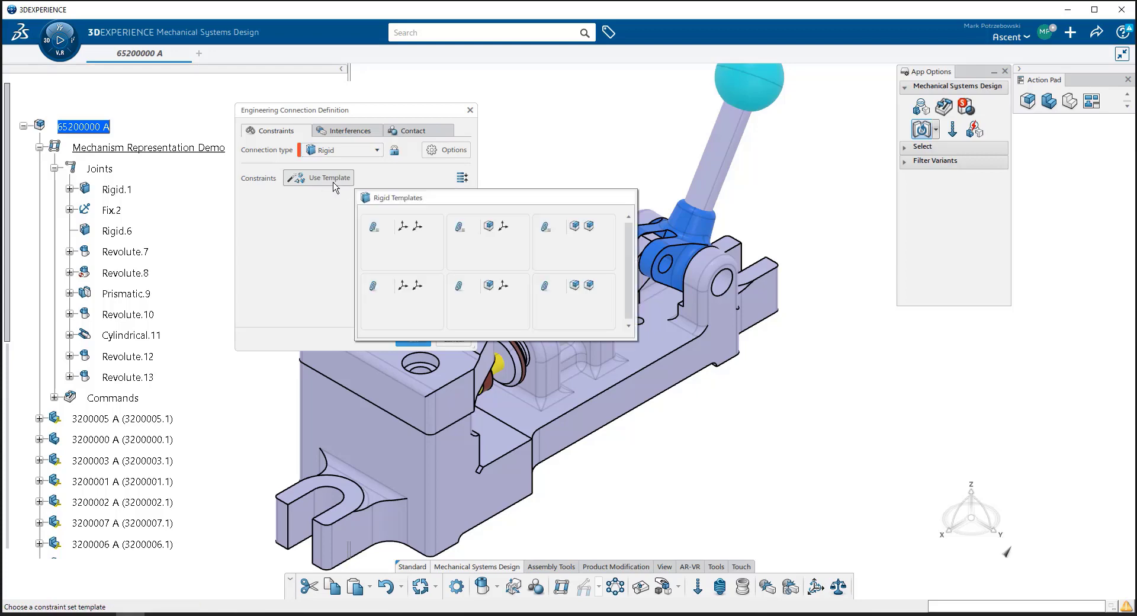
click(592, 291)
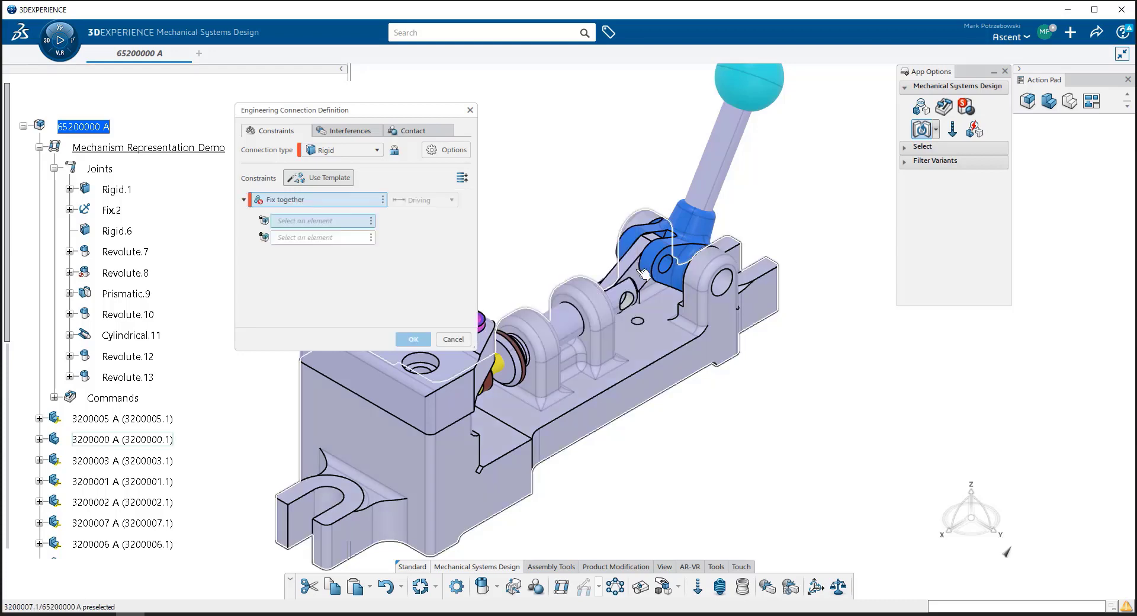
click(720, 176)
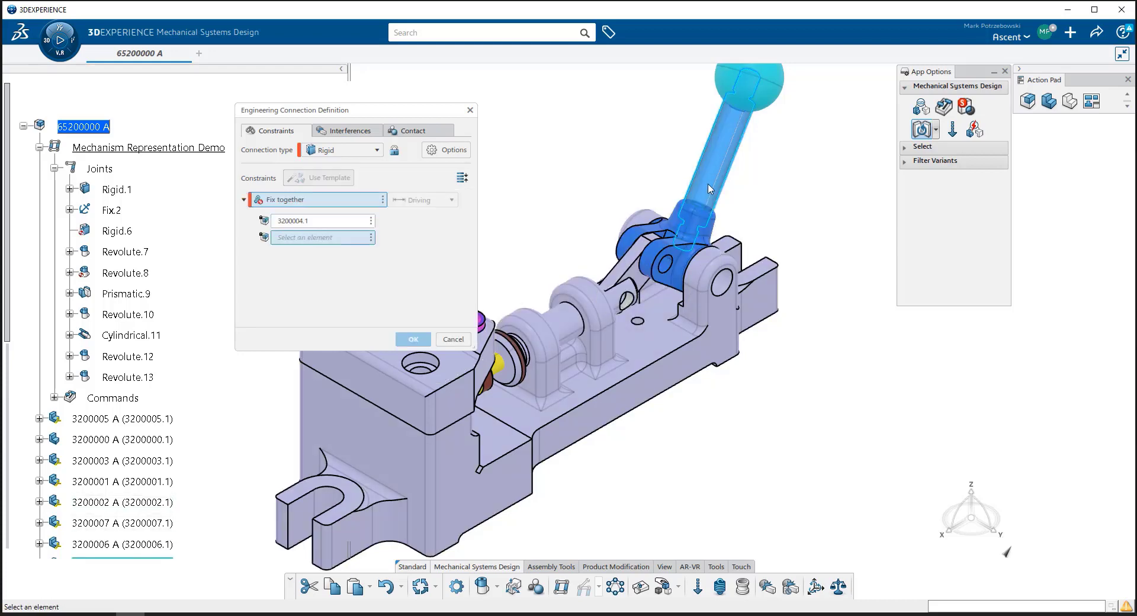
click(685, 235)
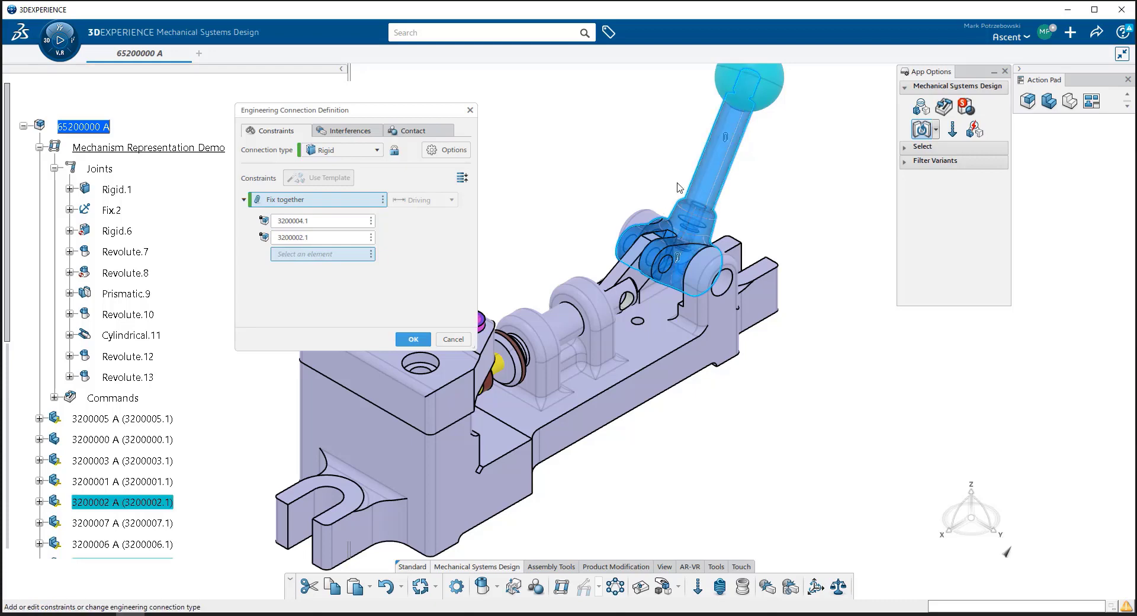
click(413, 338)
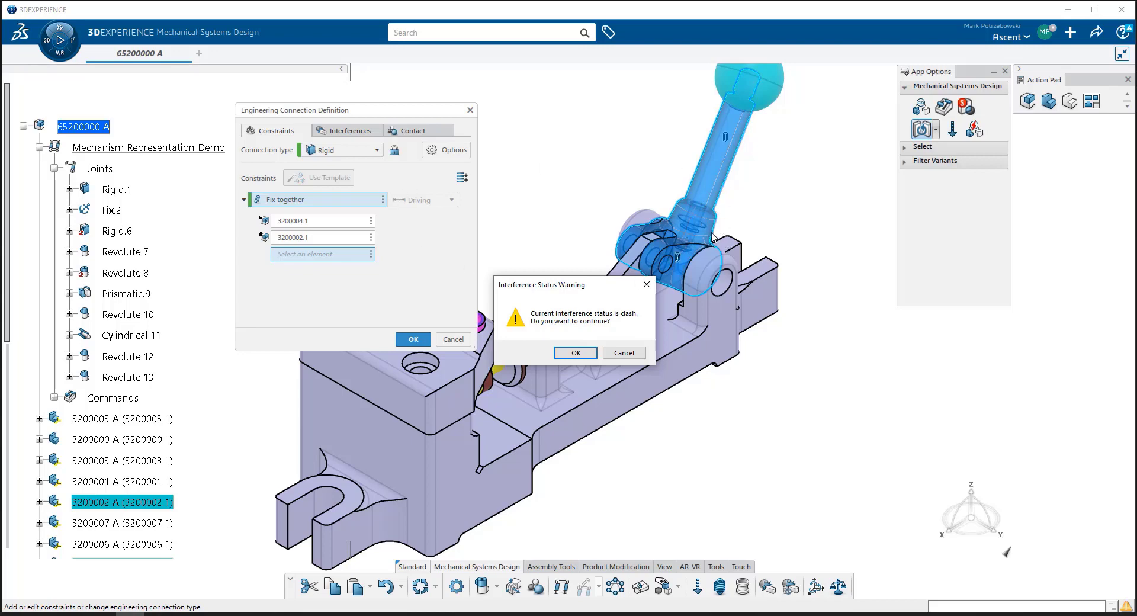
click(582, 353)
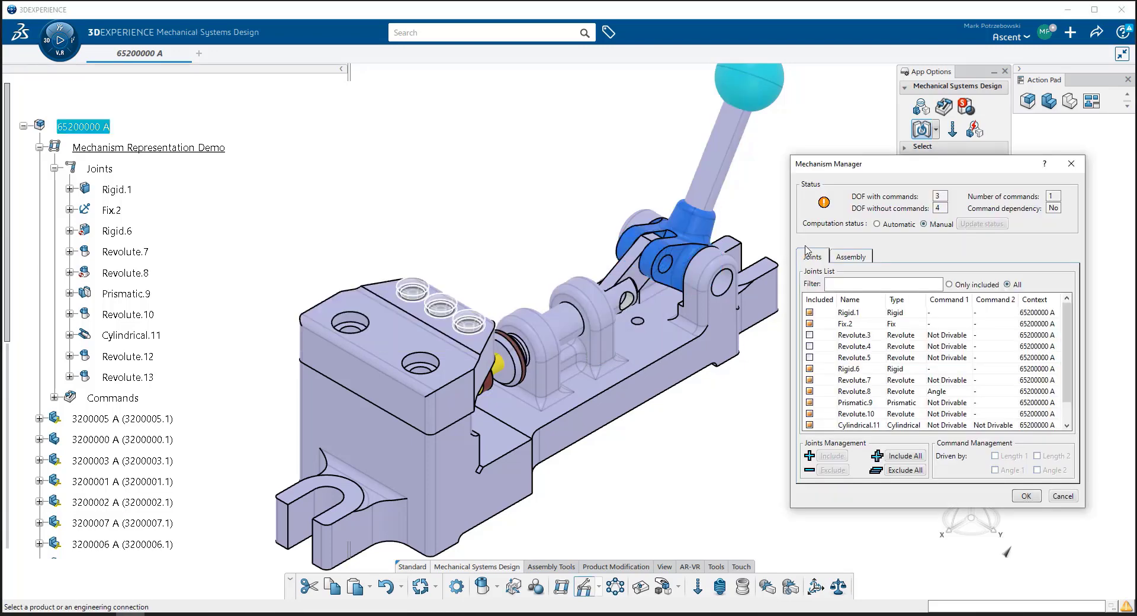
- Edit Revolute.7, the joint between the ball knob and the handle rod, and delete its Contact and Coincidence constraints
click(853, 371)
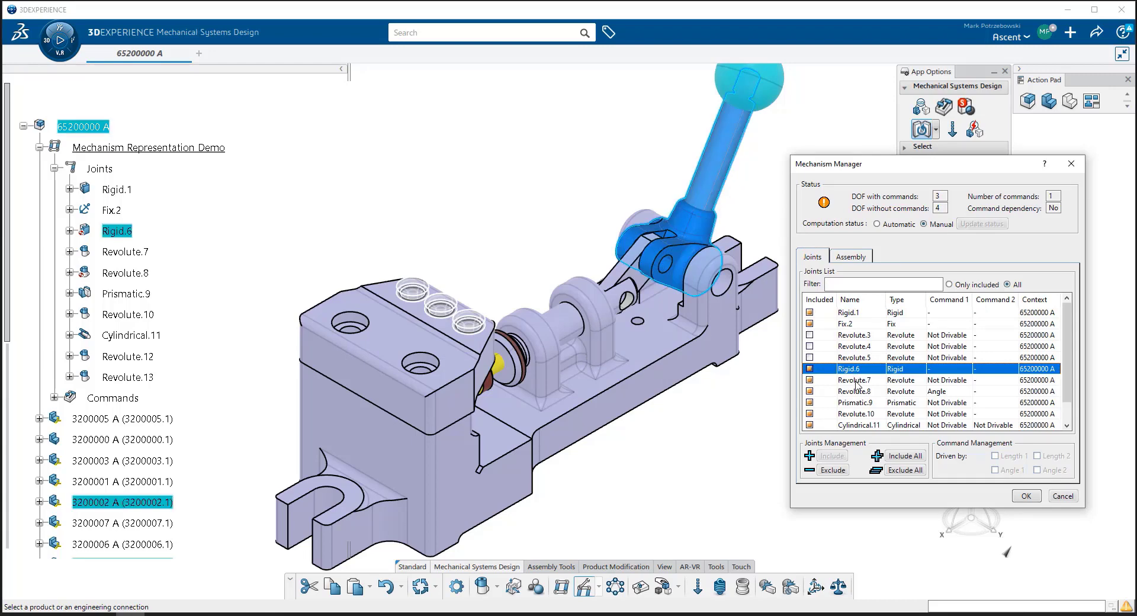
click(856, 382)
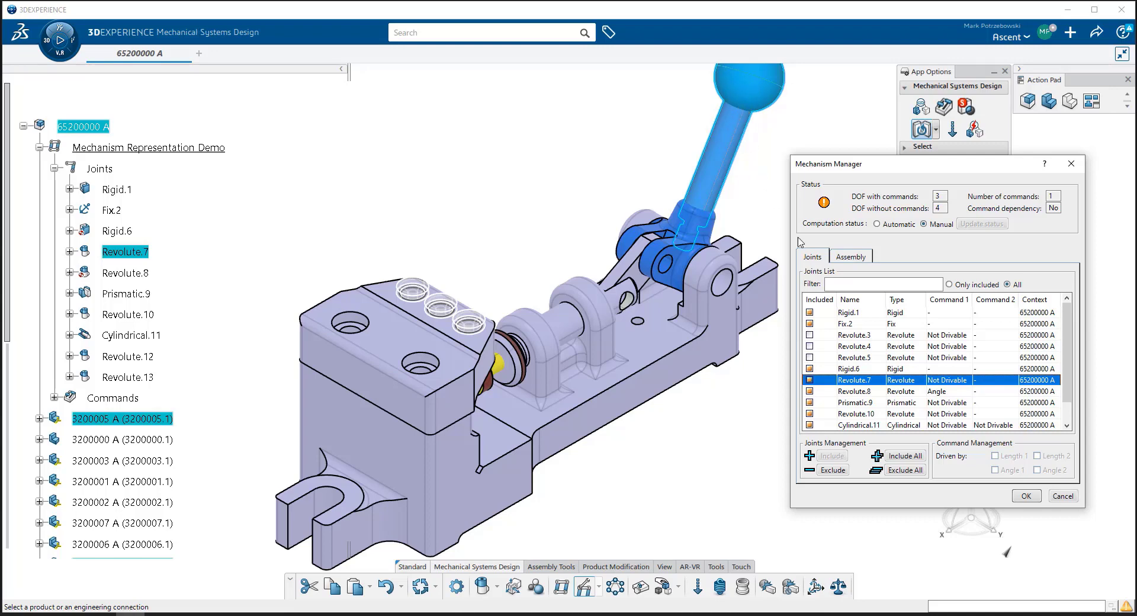
right_click(855, 383)
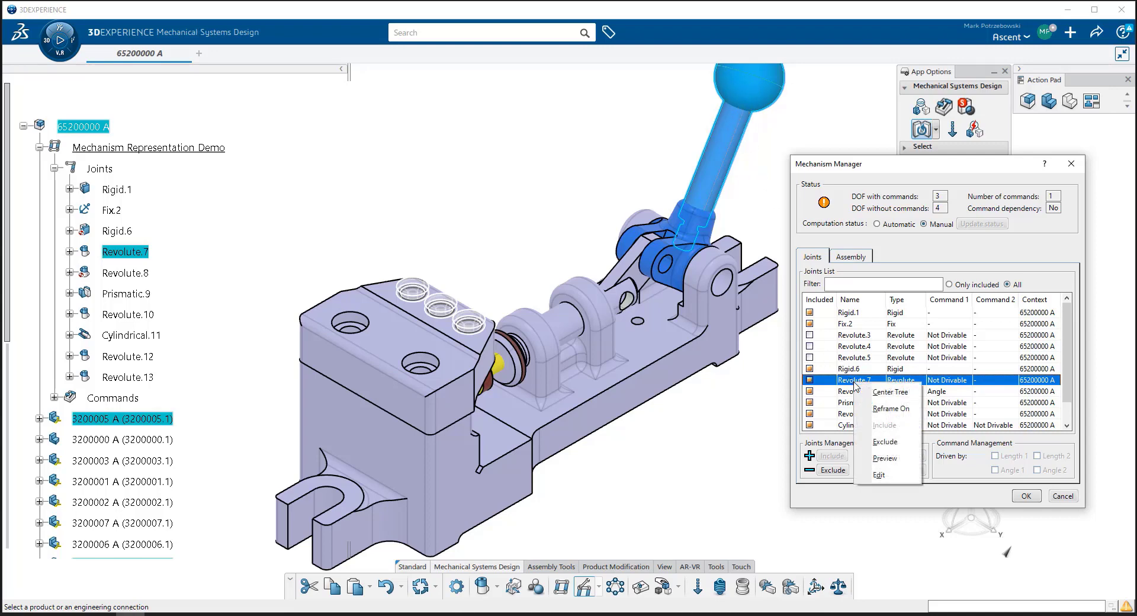
click(886, 474)
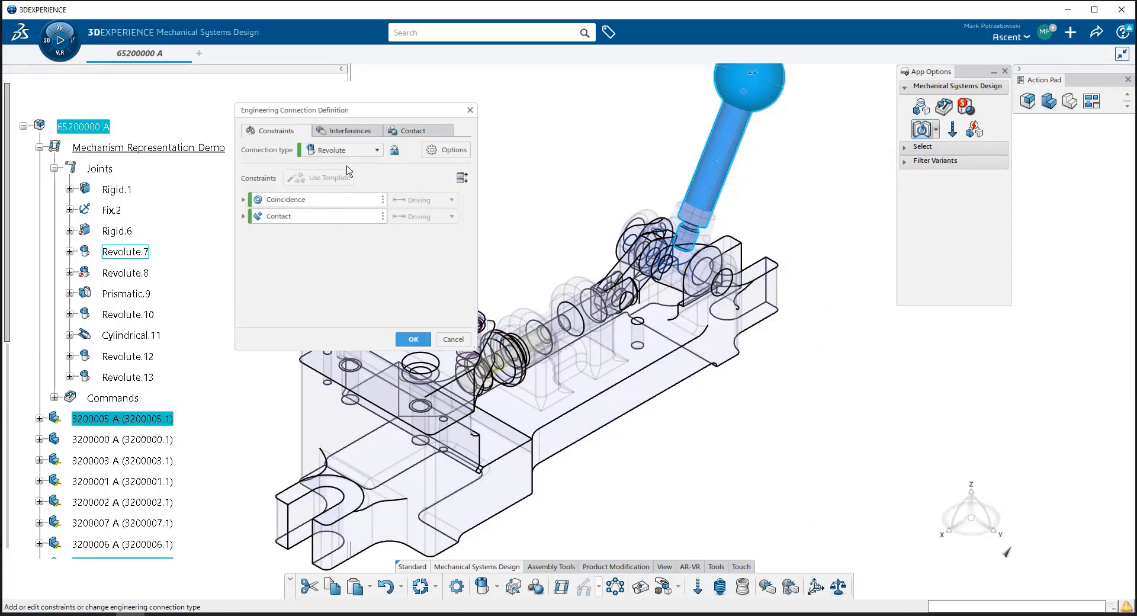
click(308, 215)
right_click(308, 216)
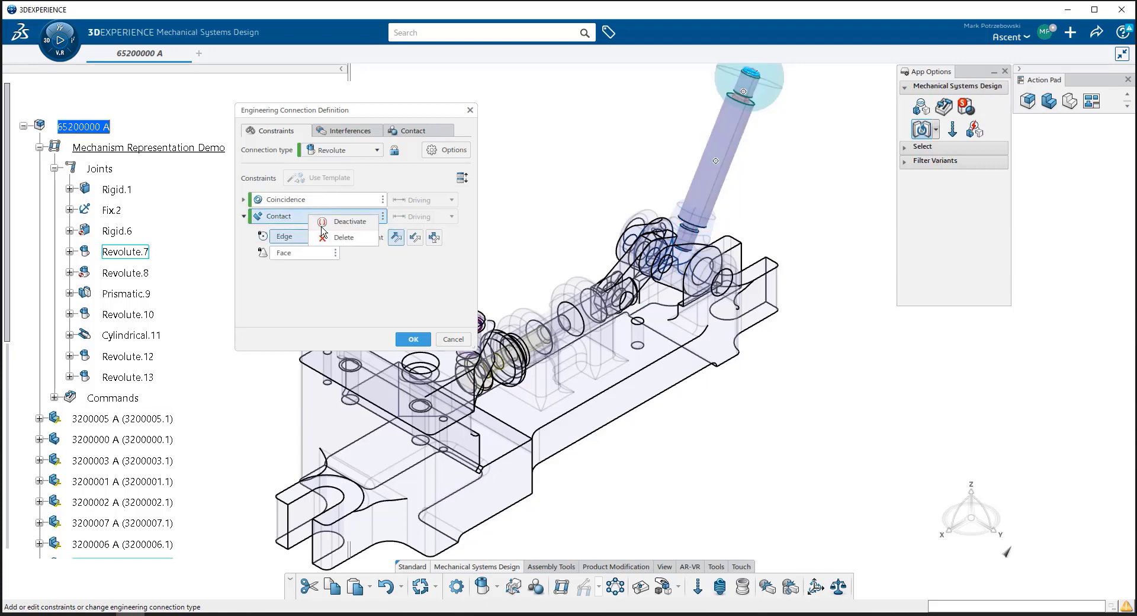
click(334, 234)
click(325, 204)
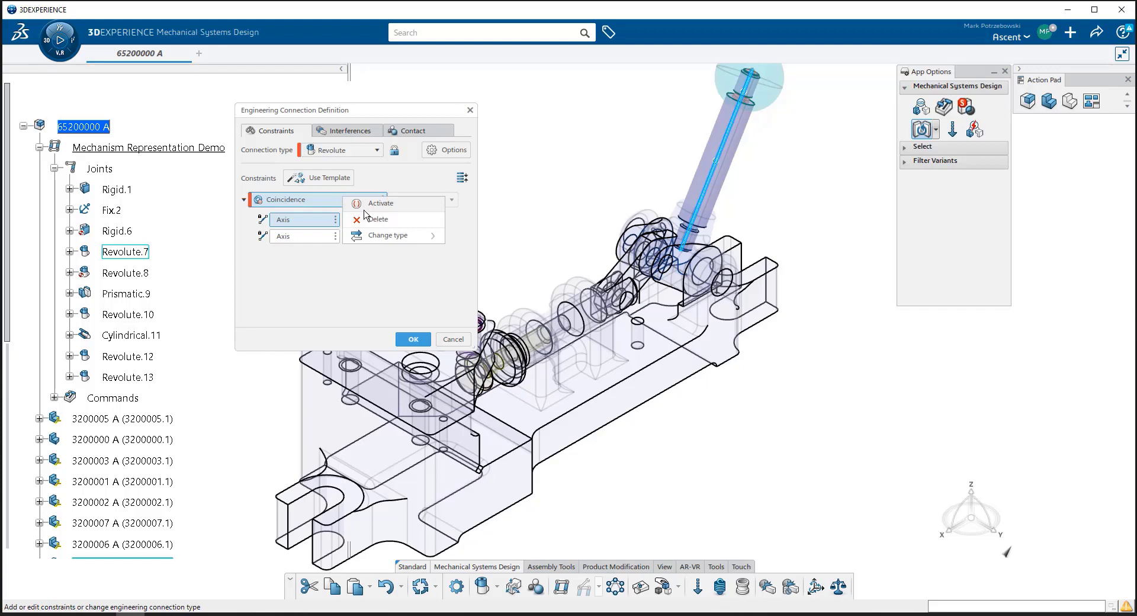
click(369, 220)
- Change the knob joint's connection type to Rigid, fix handle rod 3200004.1 together with knob 3200005.1, and accept the definition despite the clash
click(375, 151)
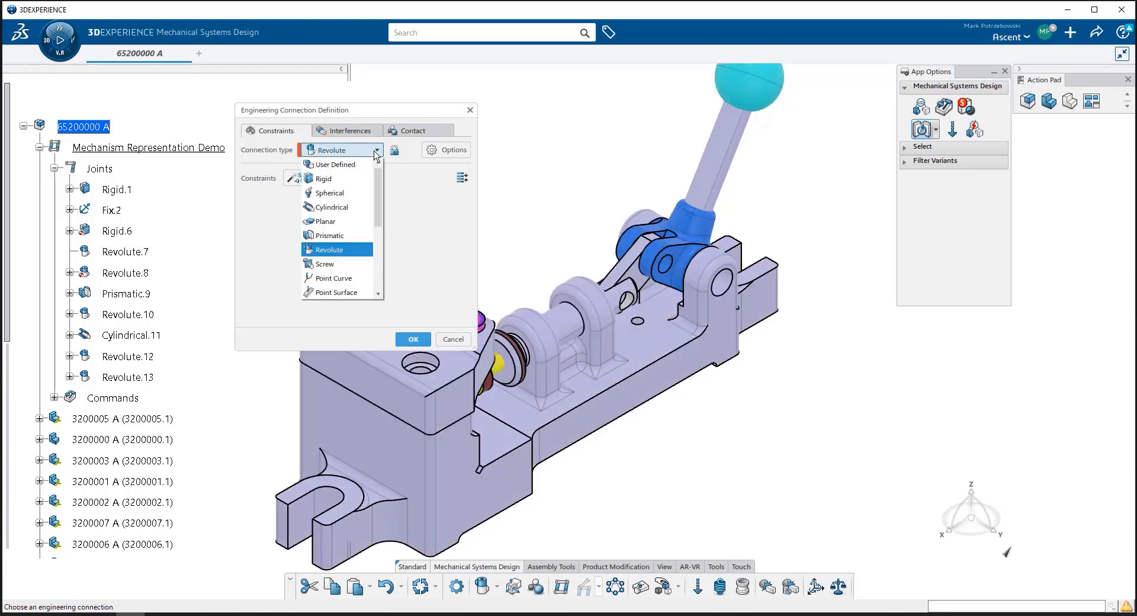
click(366, 180)
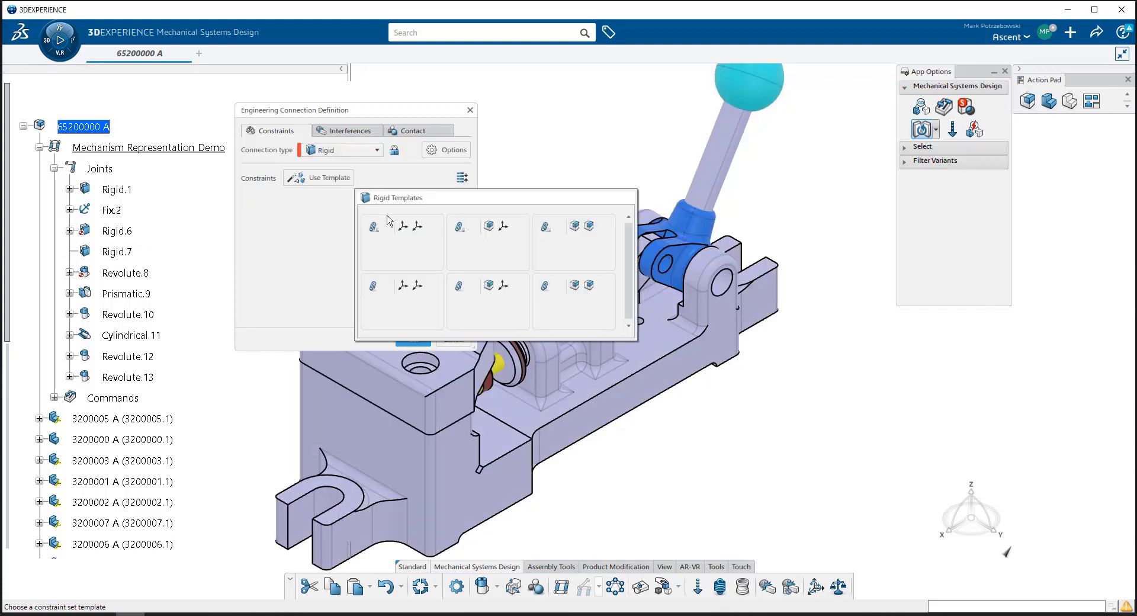
click(590, 296)
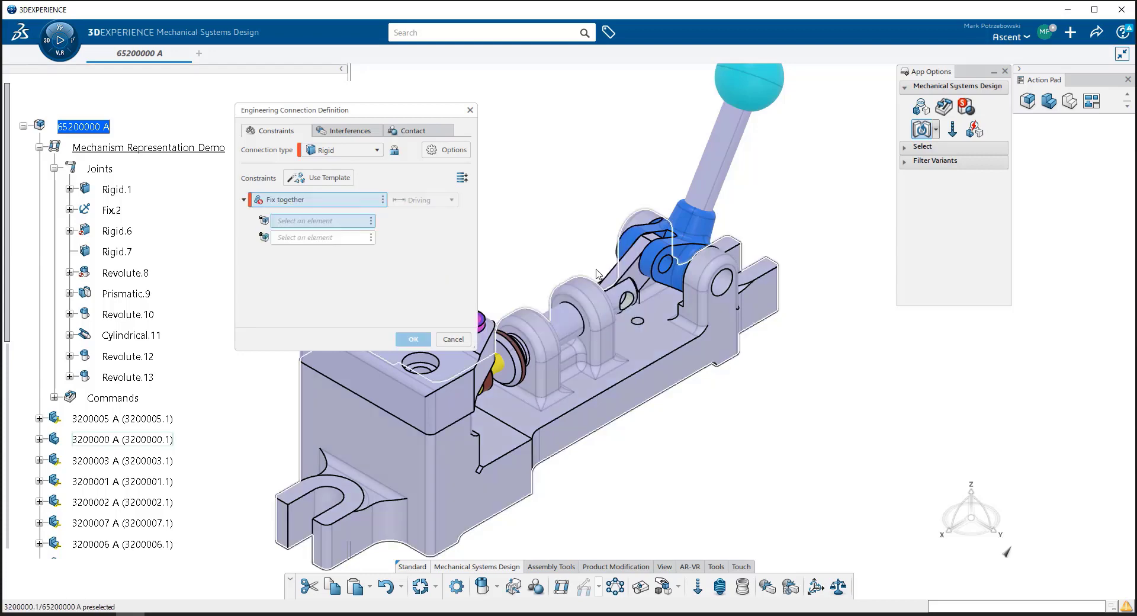
click(713, 160)
click(749, 83)
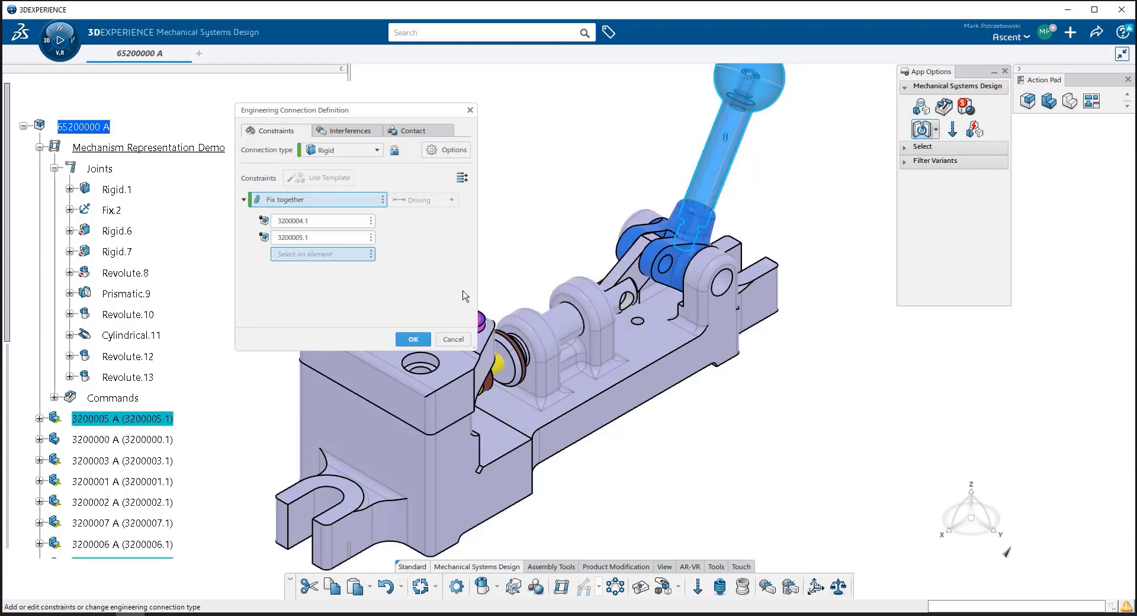
click(414, 340)
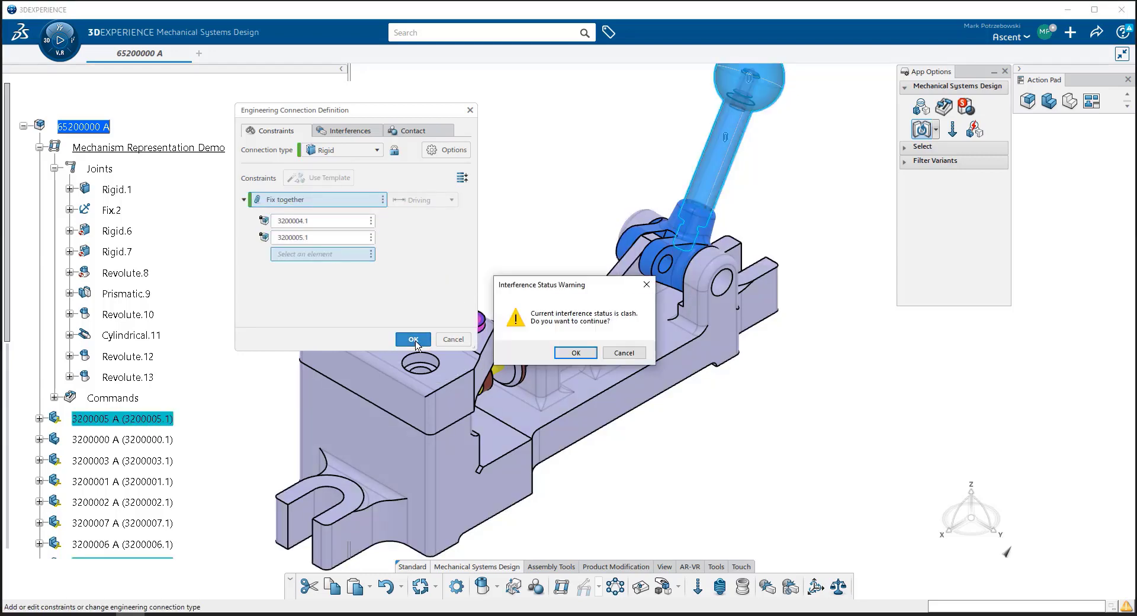
click(559, 354)
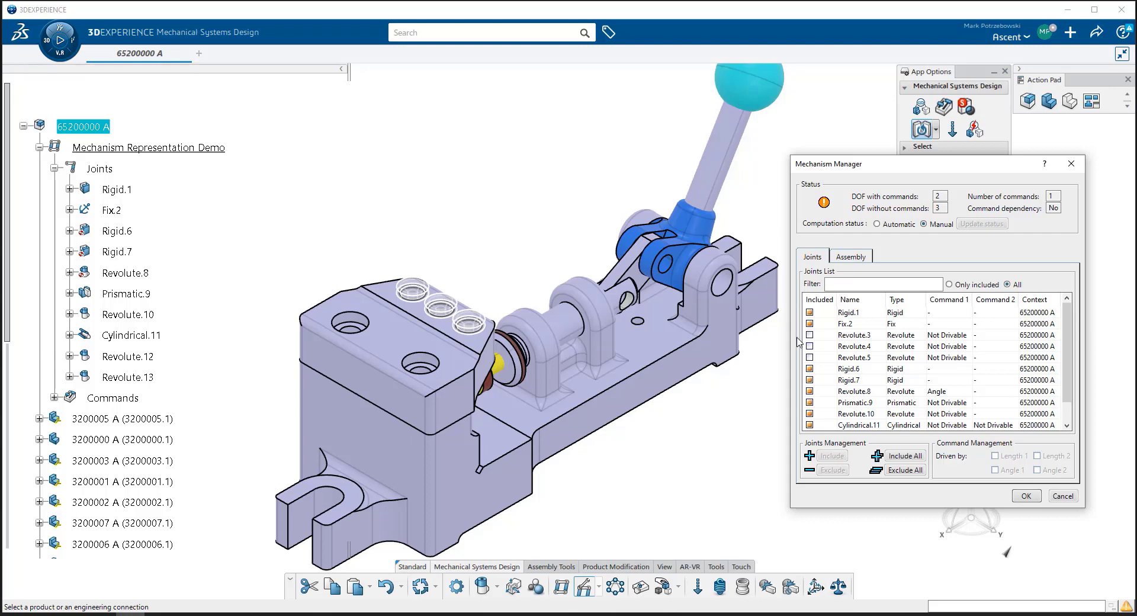
- Highlight the parts joined by Revolute.8 and open Prismatic.9, the plunger's sliding connection to the base, for editing
click(855, 392)
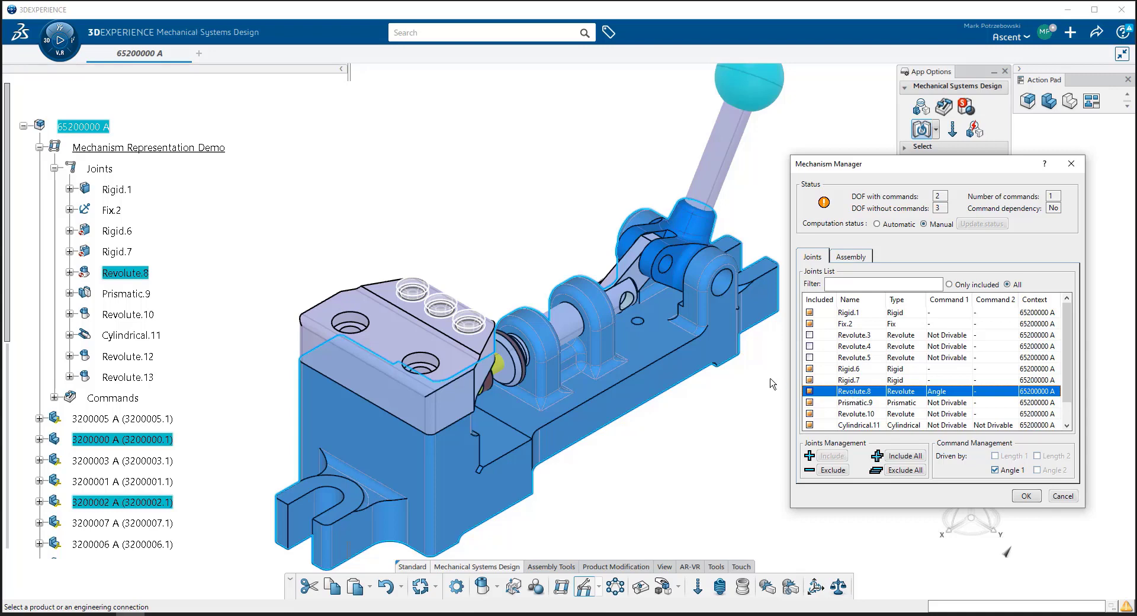
right_click(581, 444)
click(692, 386)
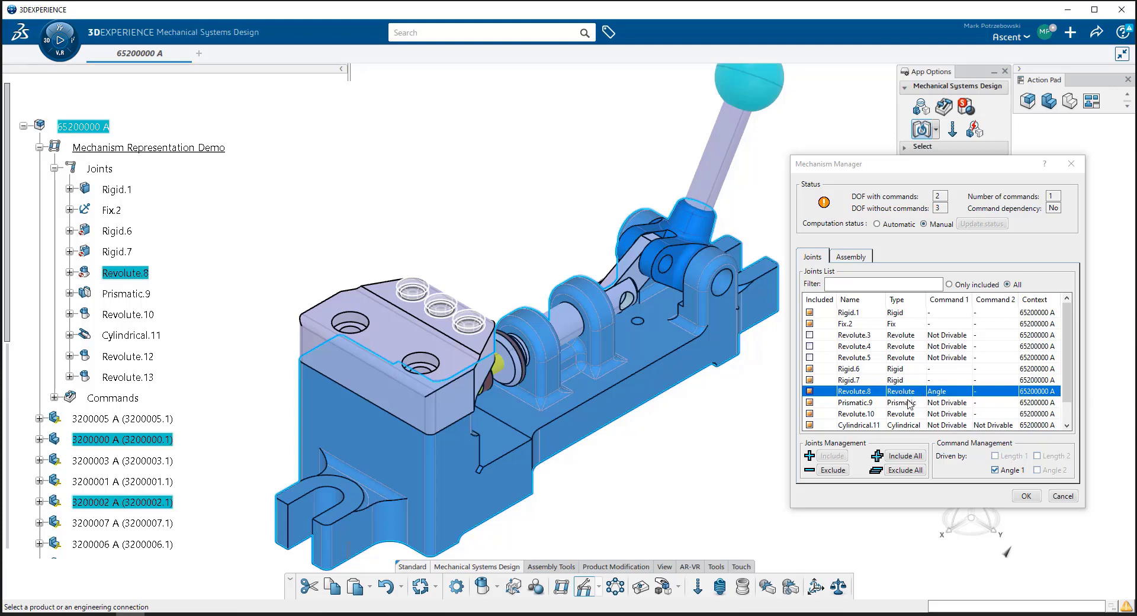
click(875, 405)
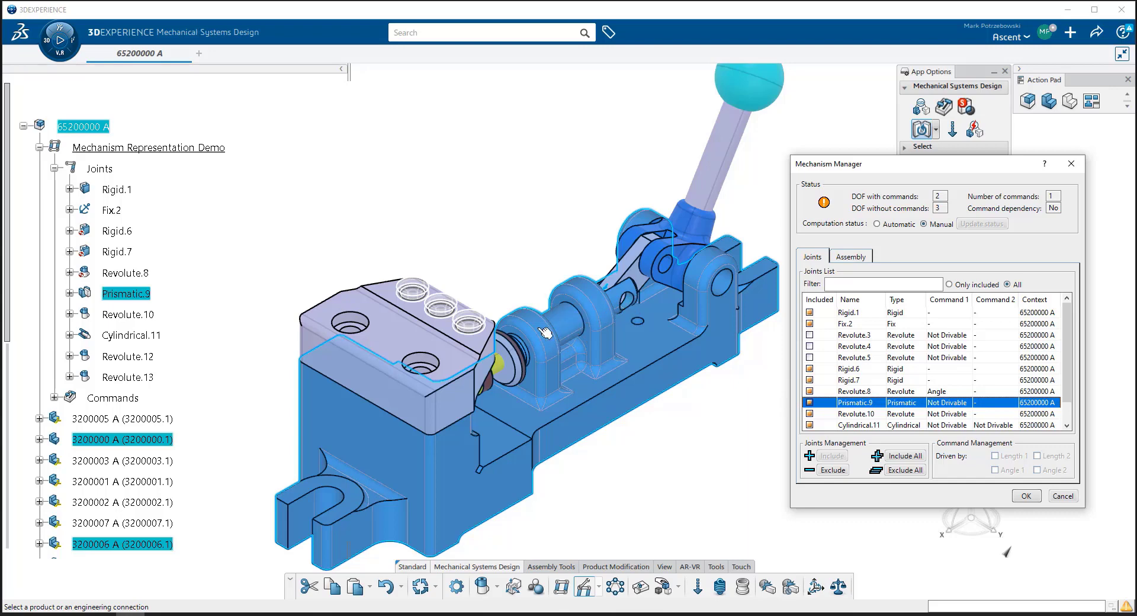
right_click(900, 405)
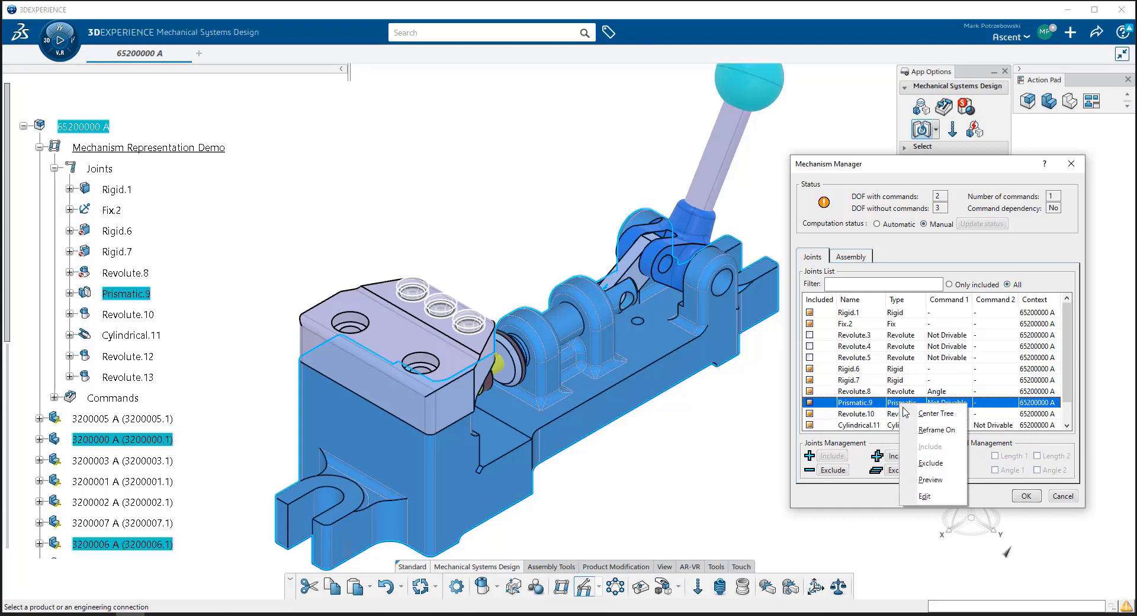
click(922, 496)
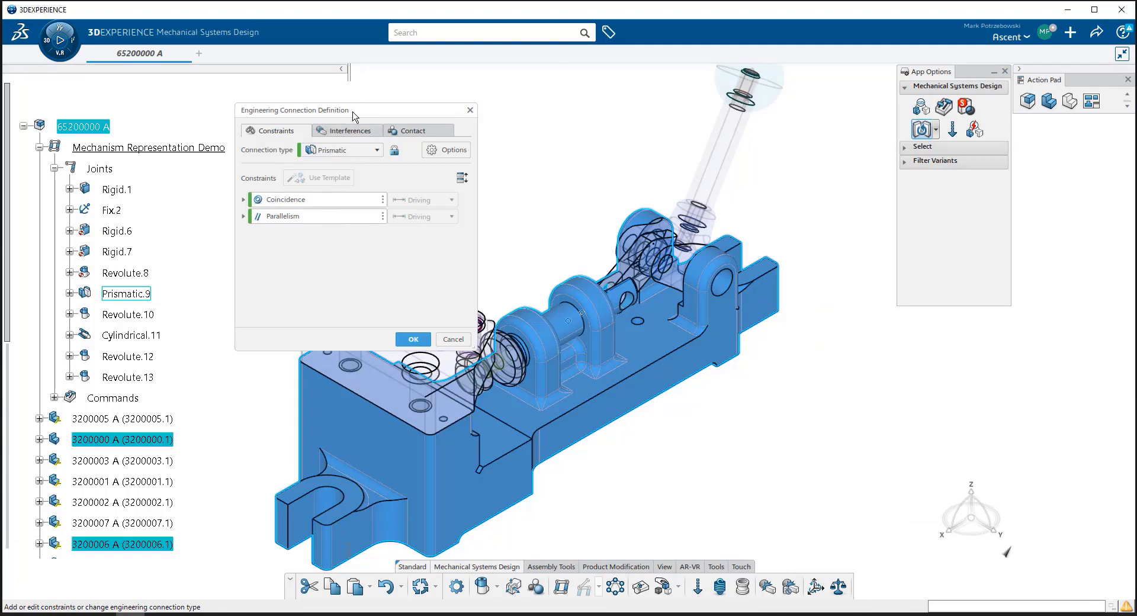
drag(355, 110, 267, 89)
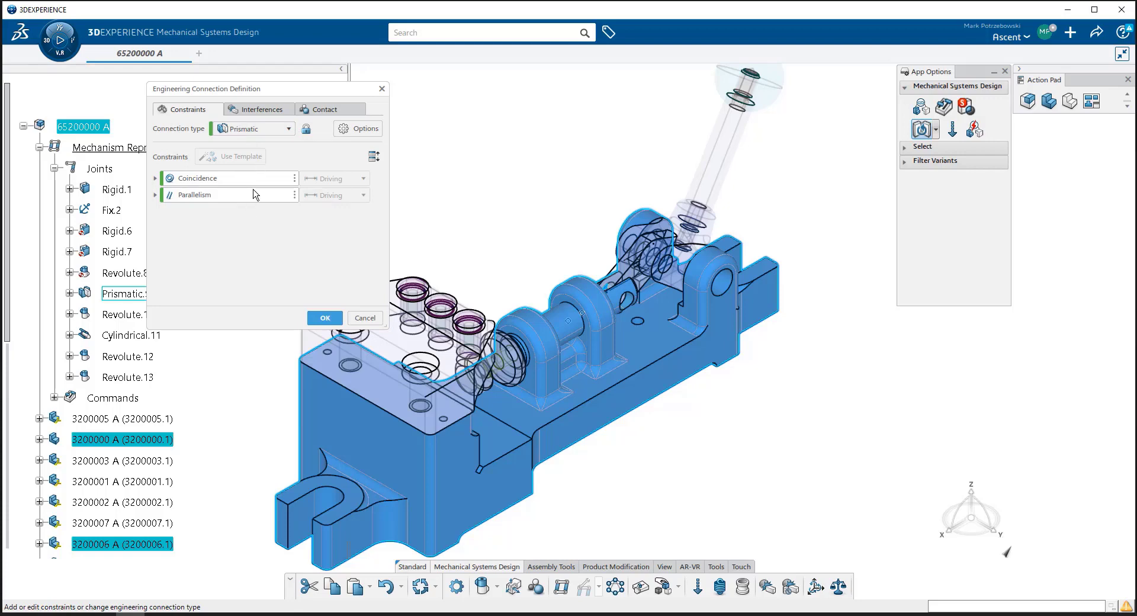
- Keep the connection type Prismatic, unlock it so extra constraints are allowed, and add an empty Coincidence constraint
click(288, 131)
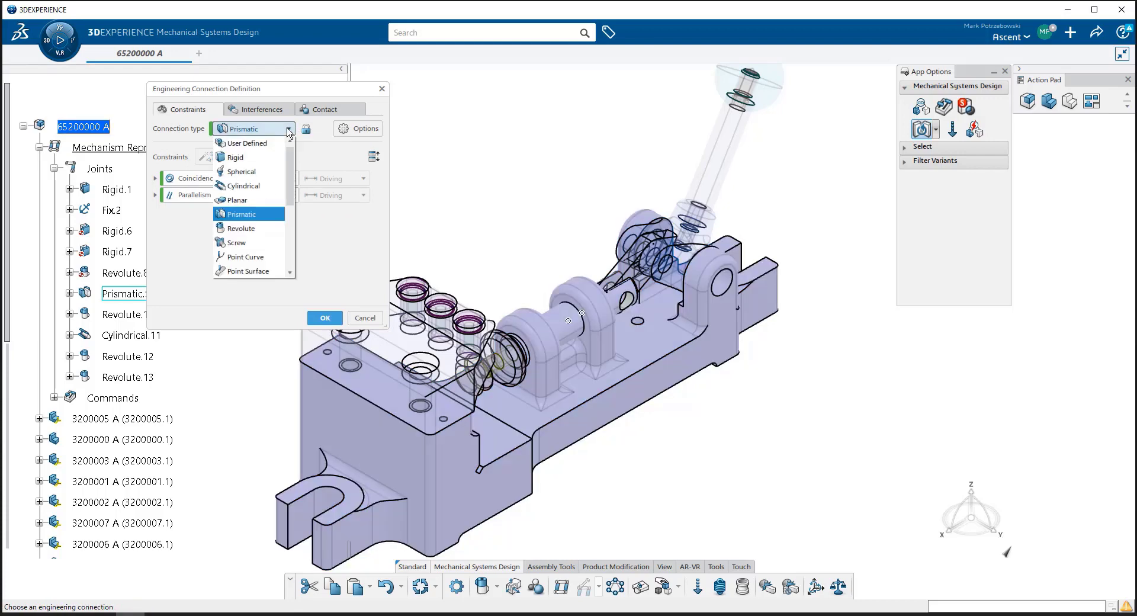
click(258, 214)
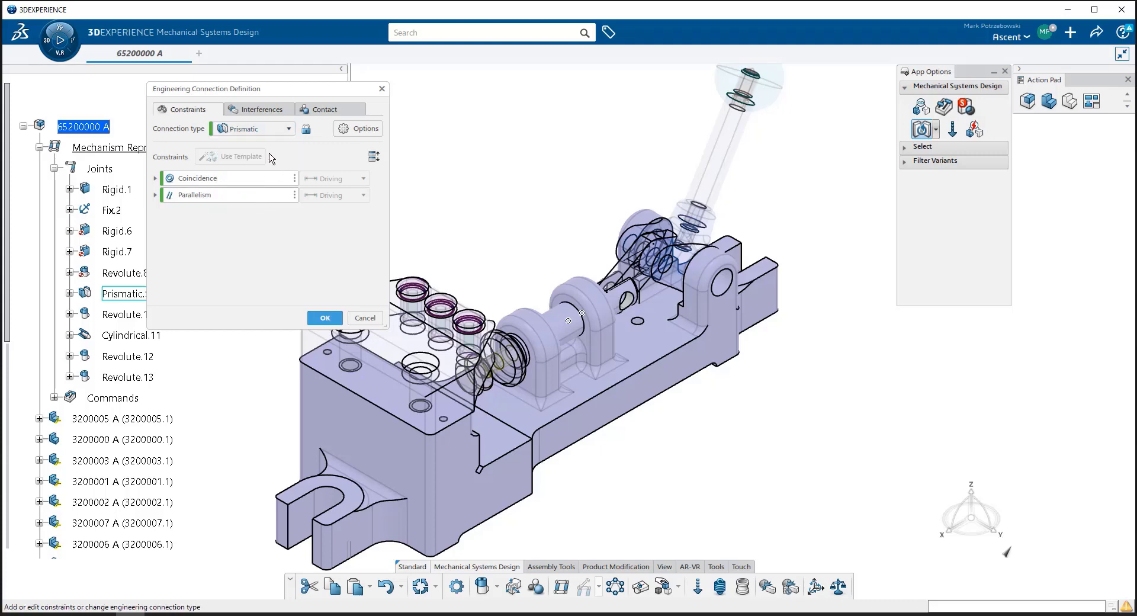
click(307, 130)
click(305, 130)
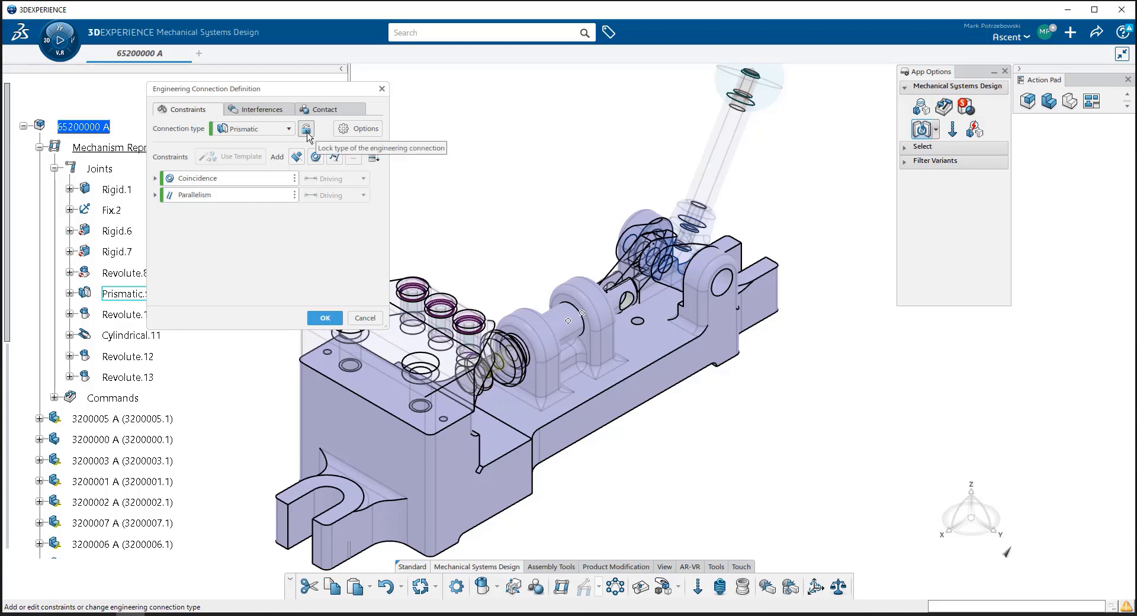
click(306, 133)
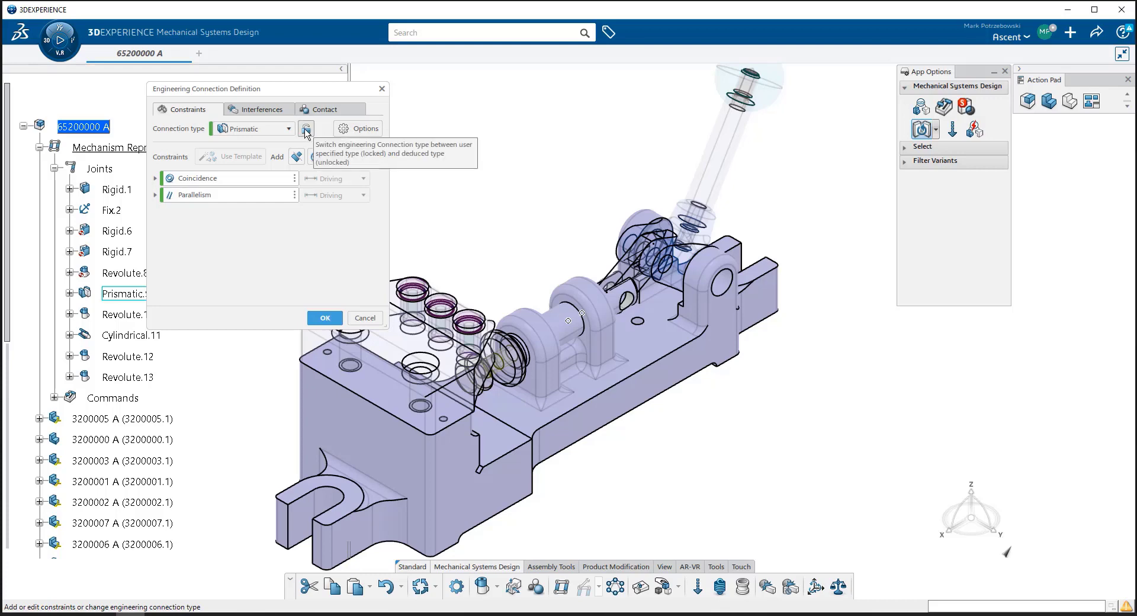
click(306, 134)
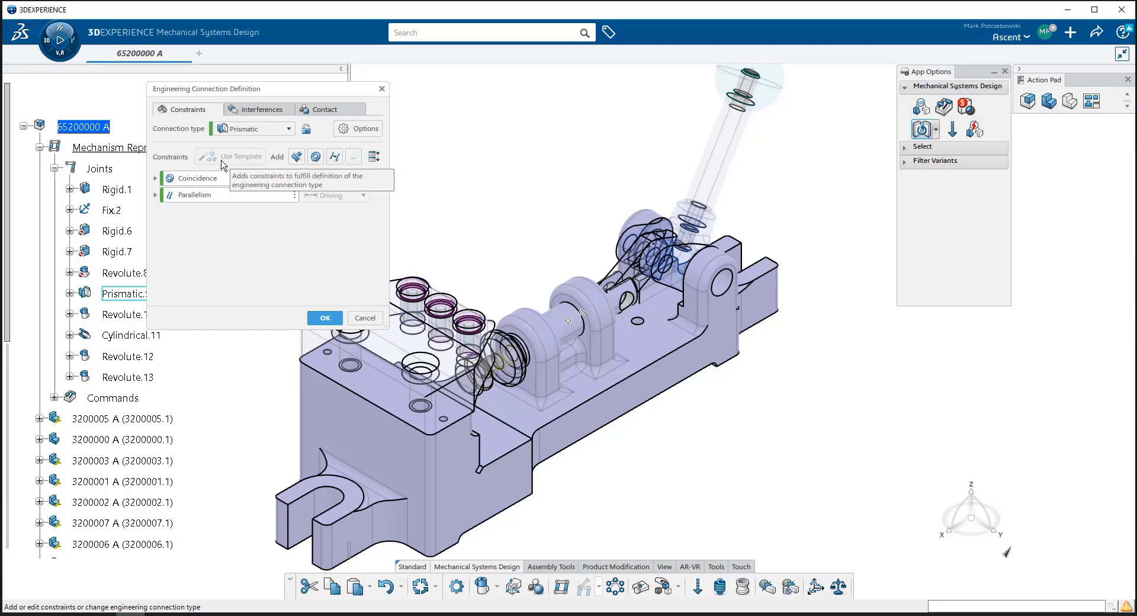
click(353, 157)
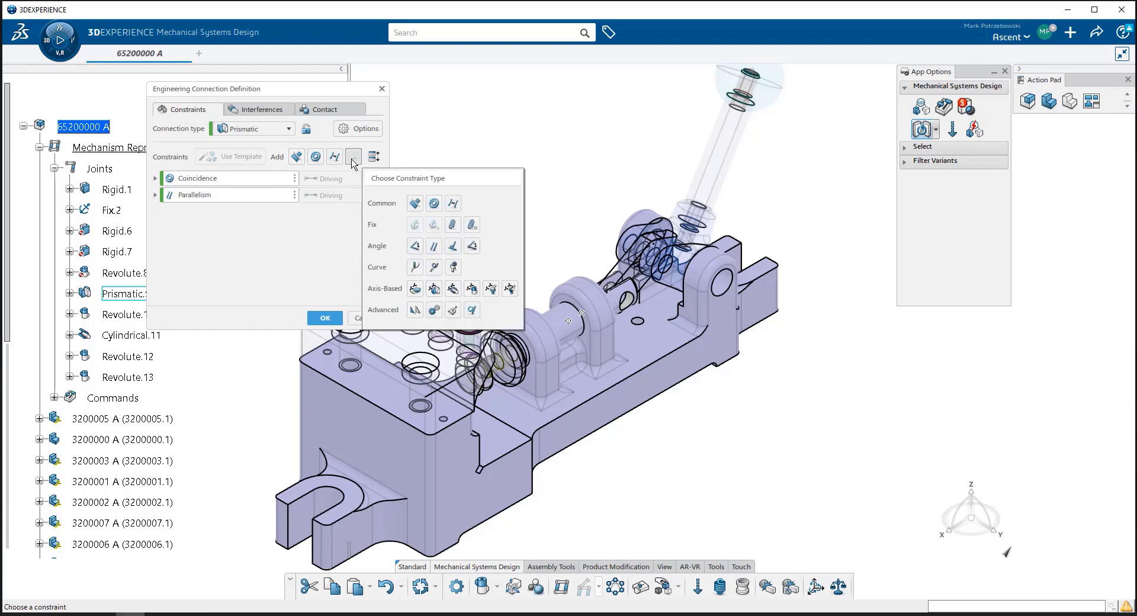
click(436, 206)
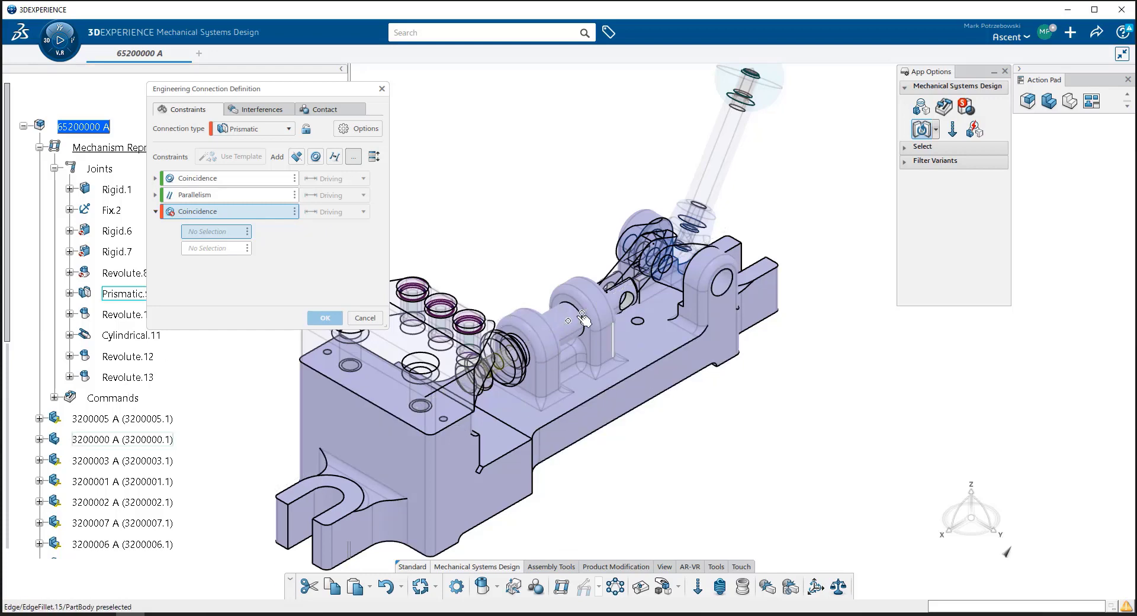
- Show the zx plane of plunger part 3200006 and use it as the first element of the new Coincidence constraint
click(182, 196)
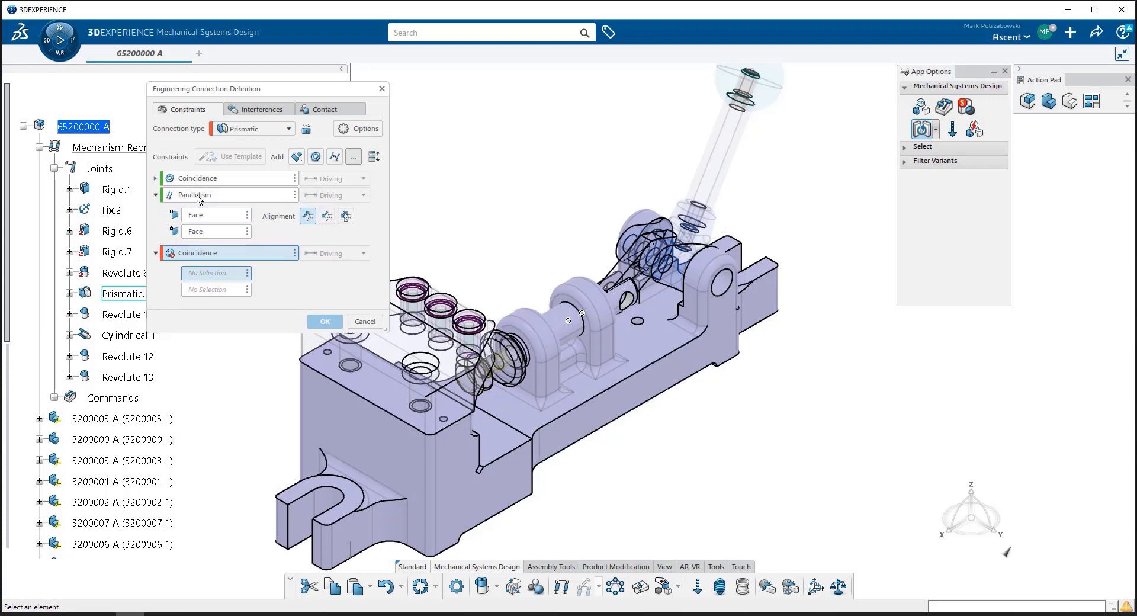
click(208, 216)
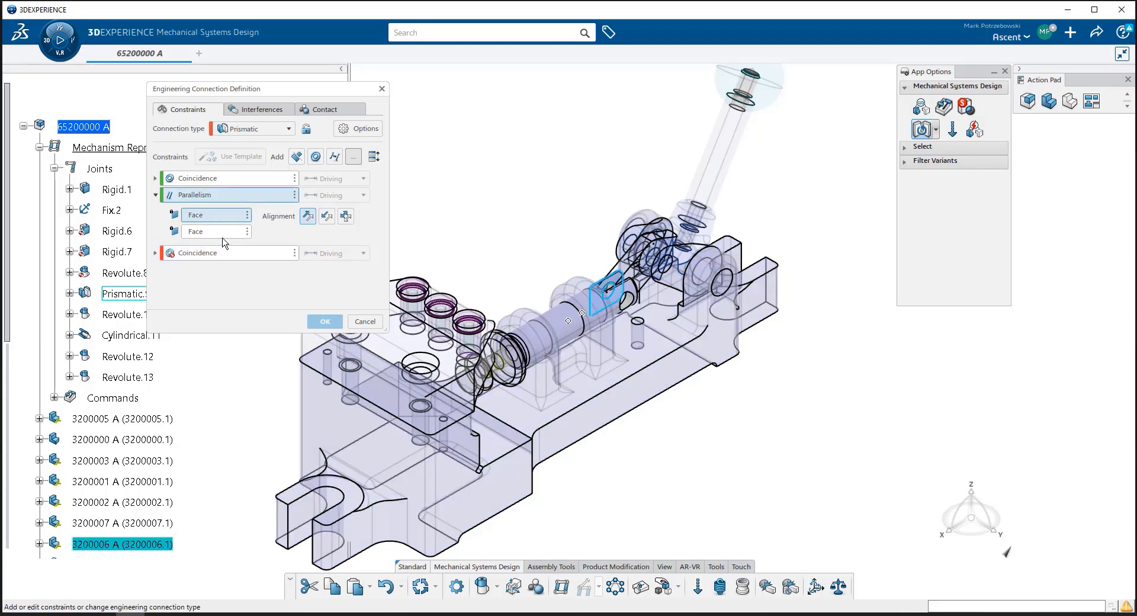
click(39, 544)
click(54, 510)
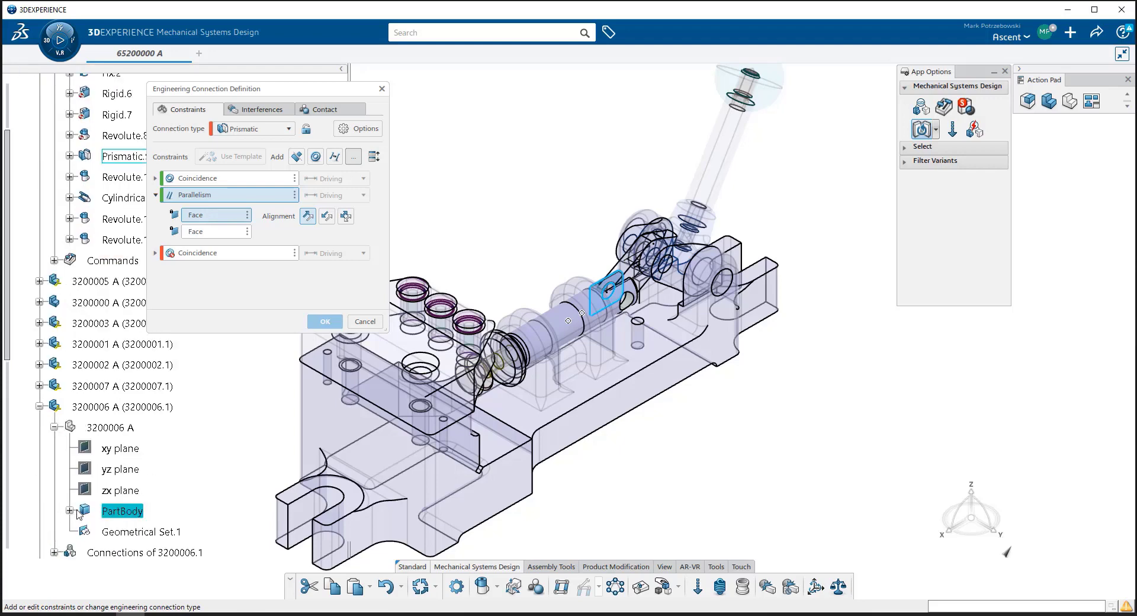
right_click(130, 454)
click(166, 491)
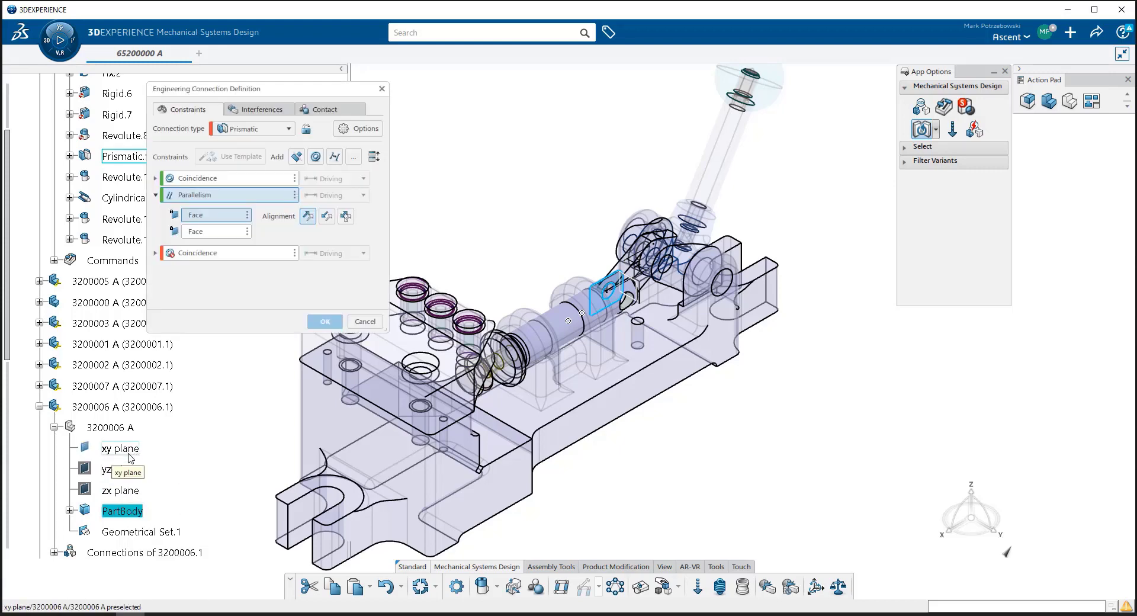
right_click(130, 456)
click(165, 495)
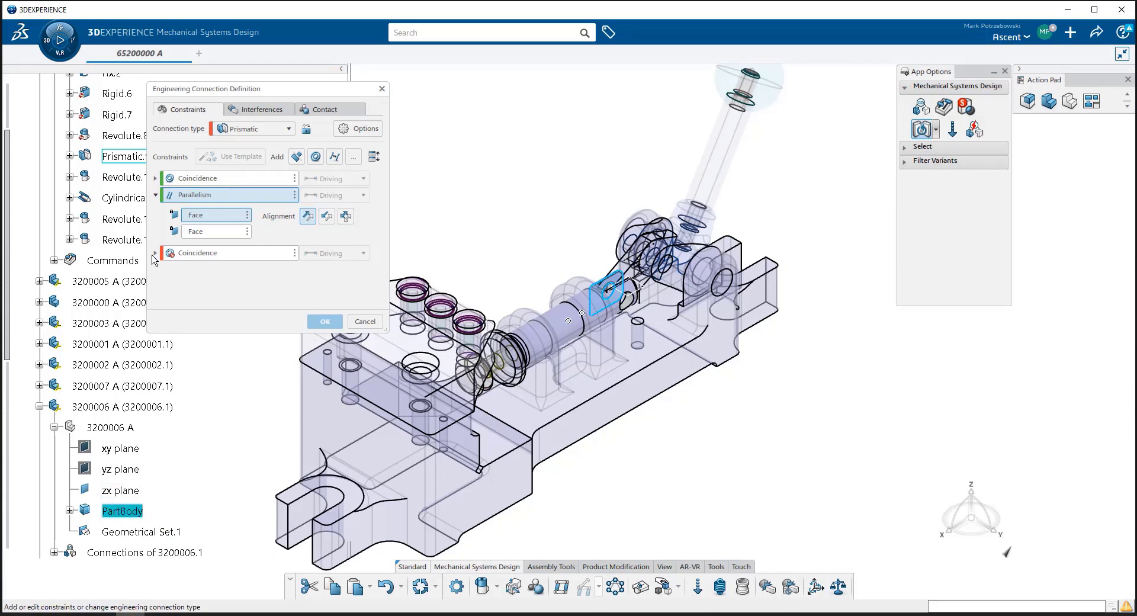
click(199, 255)
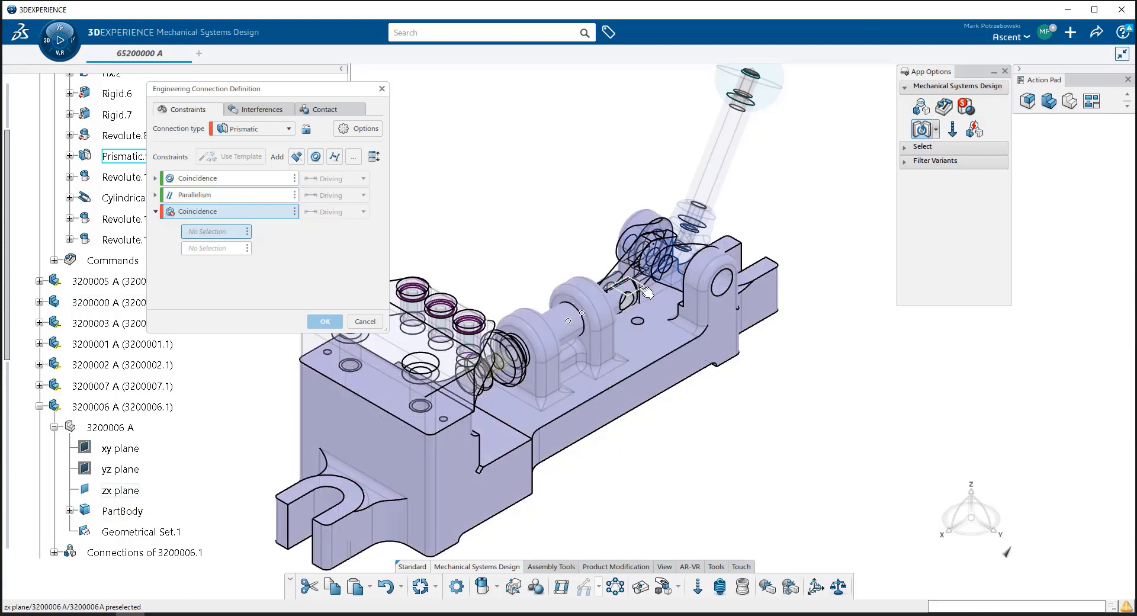
click(647, 291)
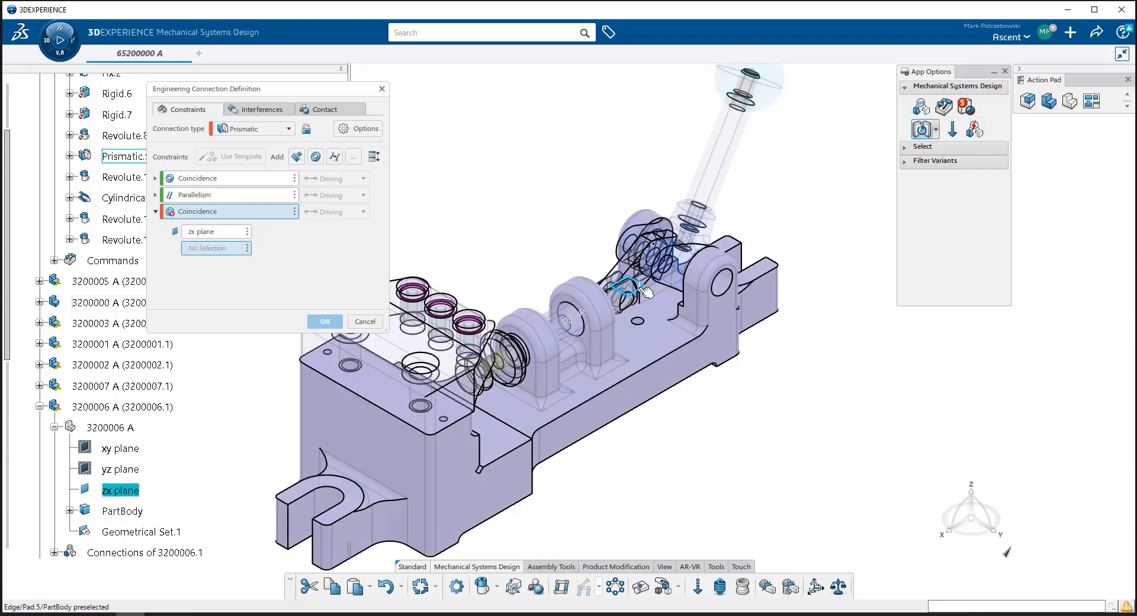
- Identify the base part behind the Parallelism constraint's second face, expand part 3200000 to its planes and show its zx plane
click(156, 195)
click(201, 232)
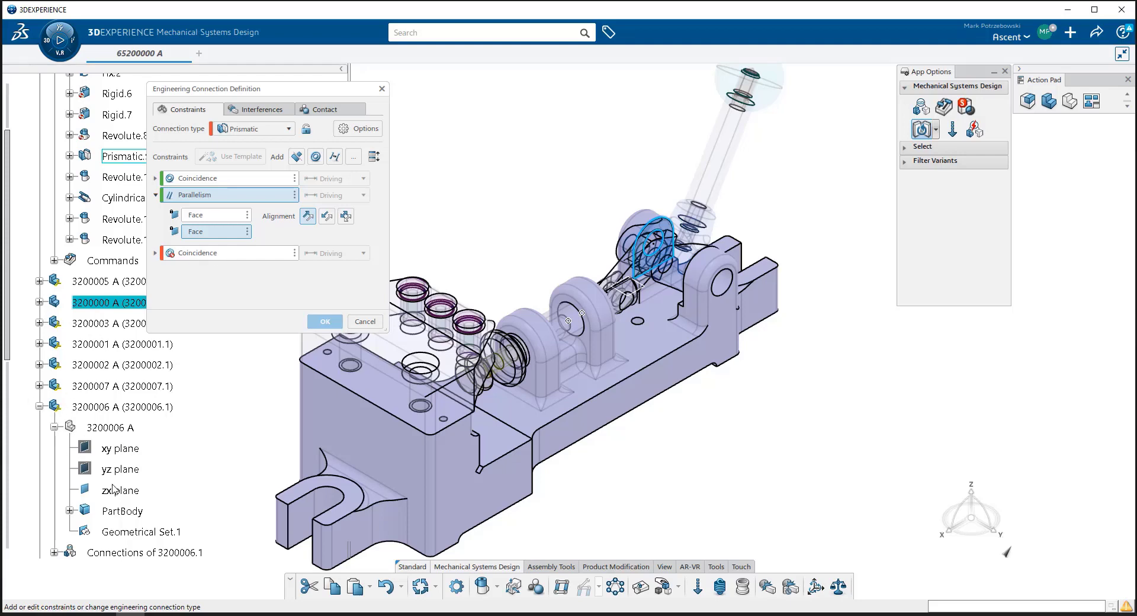
scroll(67, 433, down, 1)
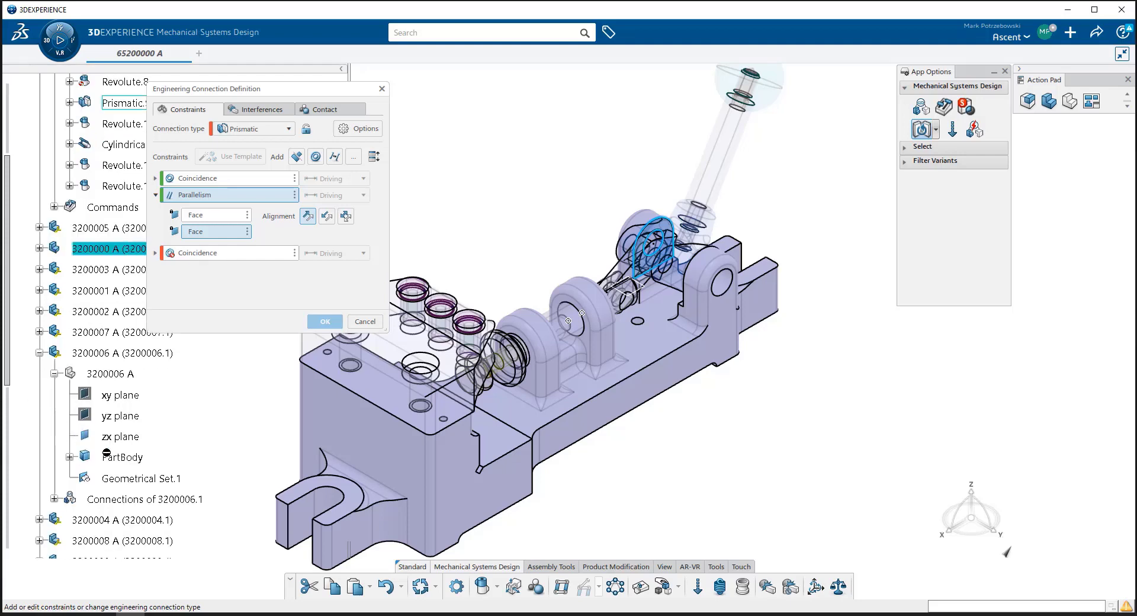
click(39, 249)
click(54, 268)
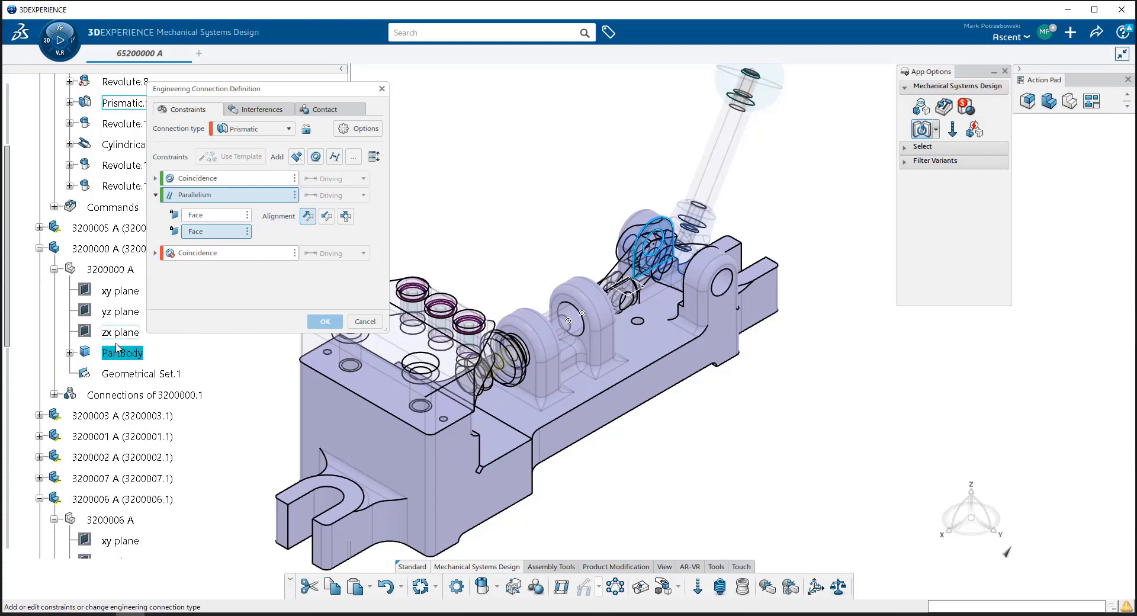
click(69, 352)
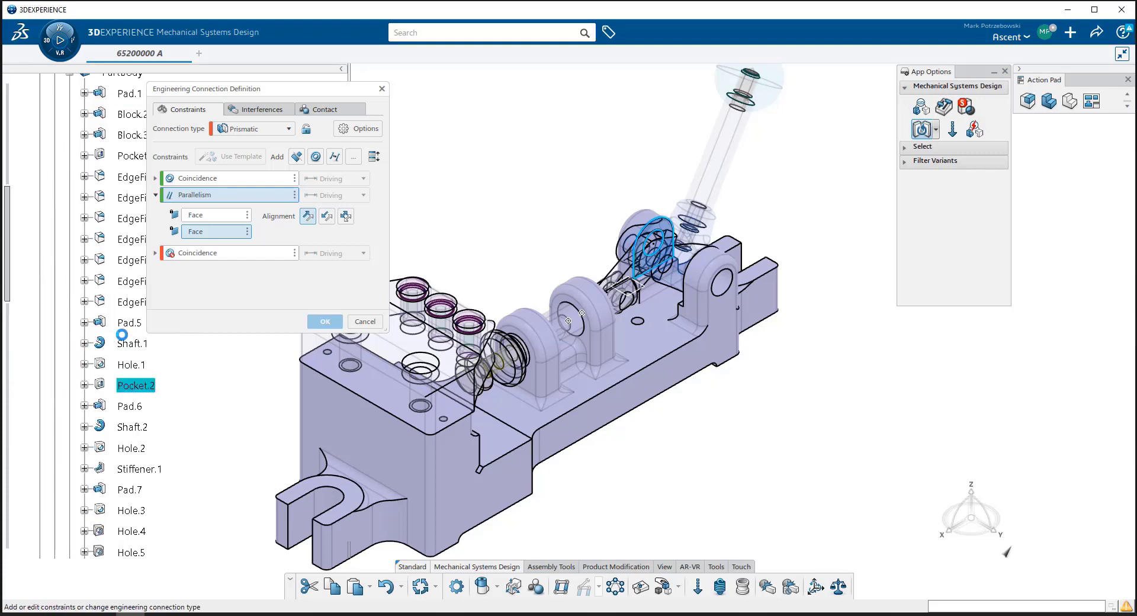
scroll(73, 189, up, 3)
click(70, 179)
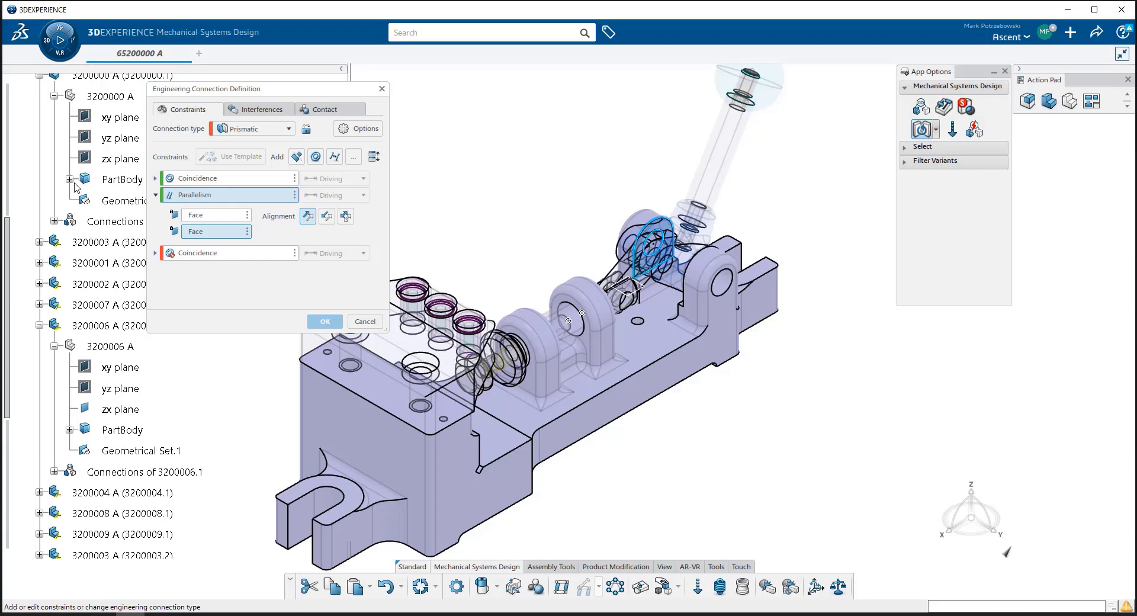
right_click(111, 160)
key(Escape)
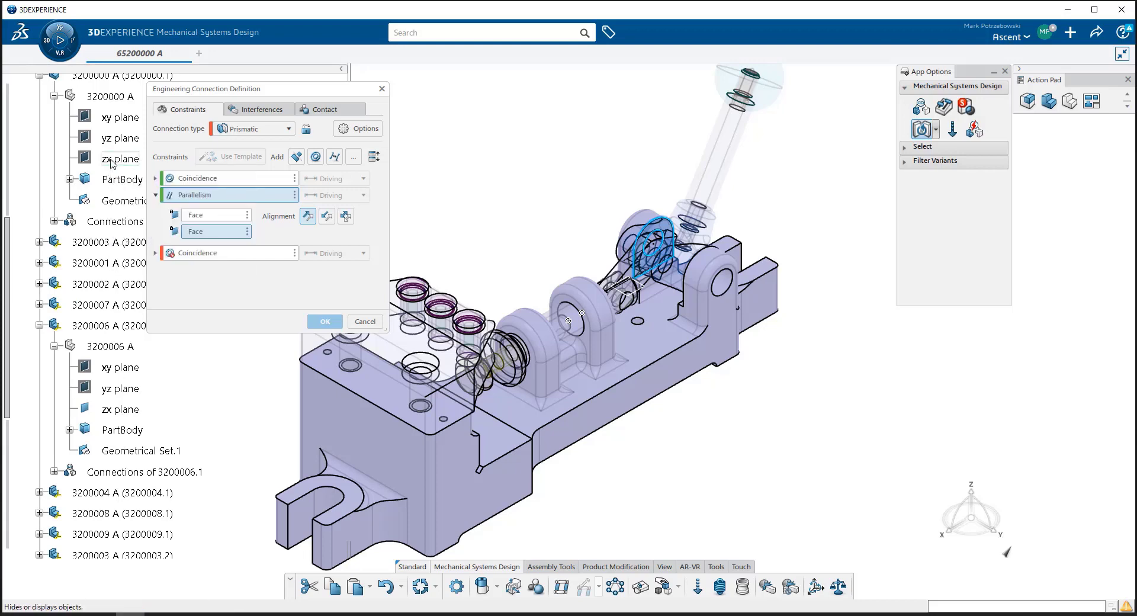
- Try the zx plane of base 3200000 as the second element of the new Coincidence constraint and clear that selection
click(121, 159)
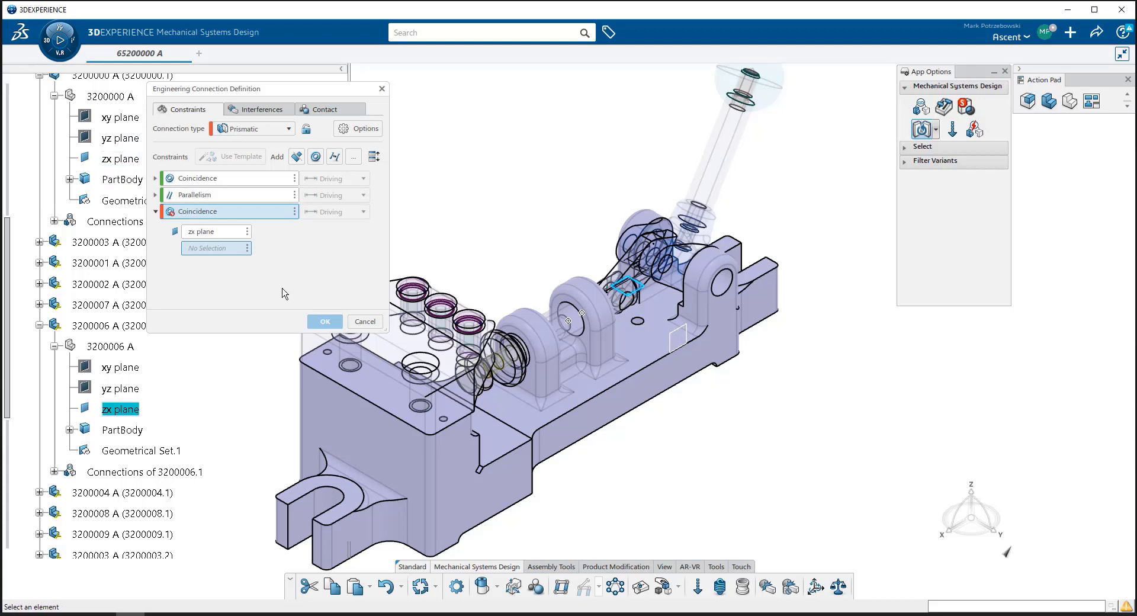
middle_drag(575, 276, 596, 320)
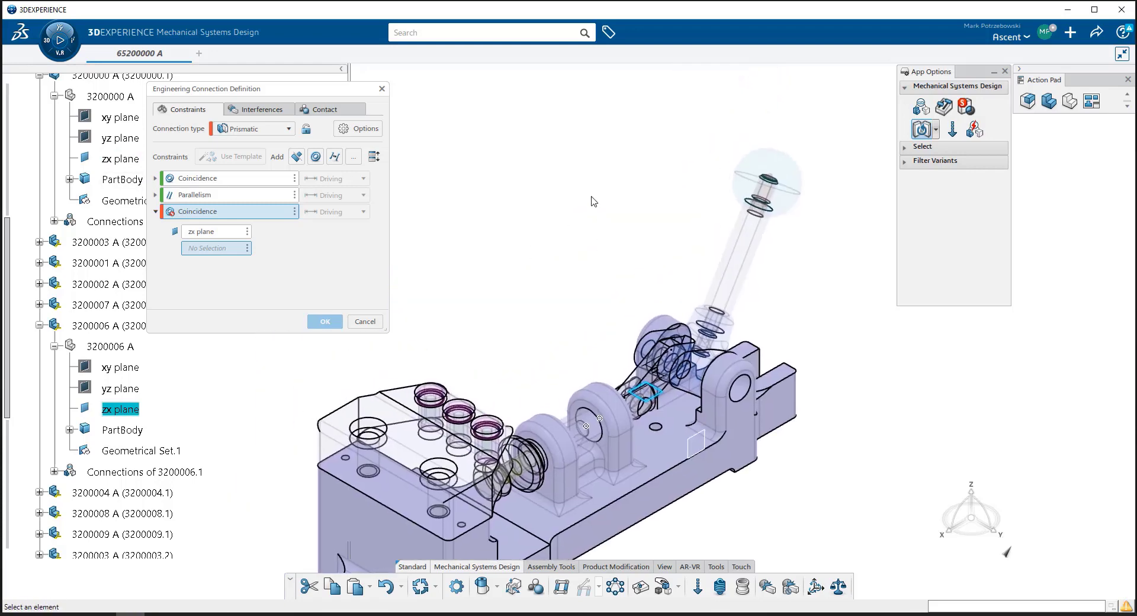
click(121, 160)
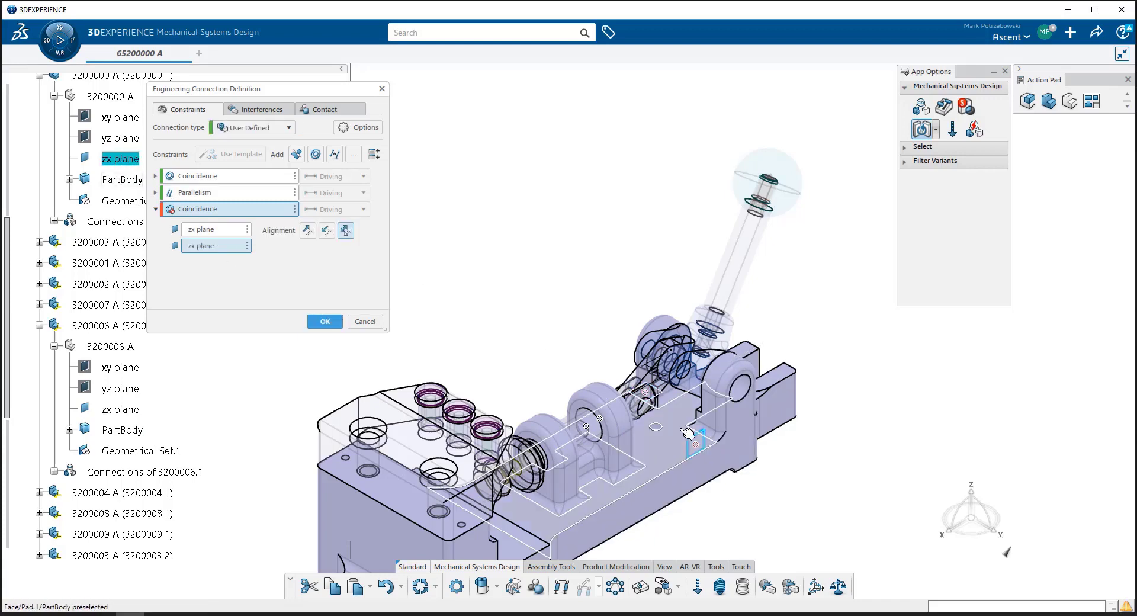
right_click(201, 249)
click(234, 299)
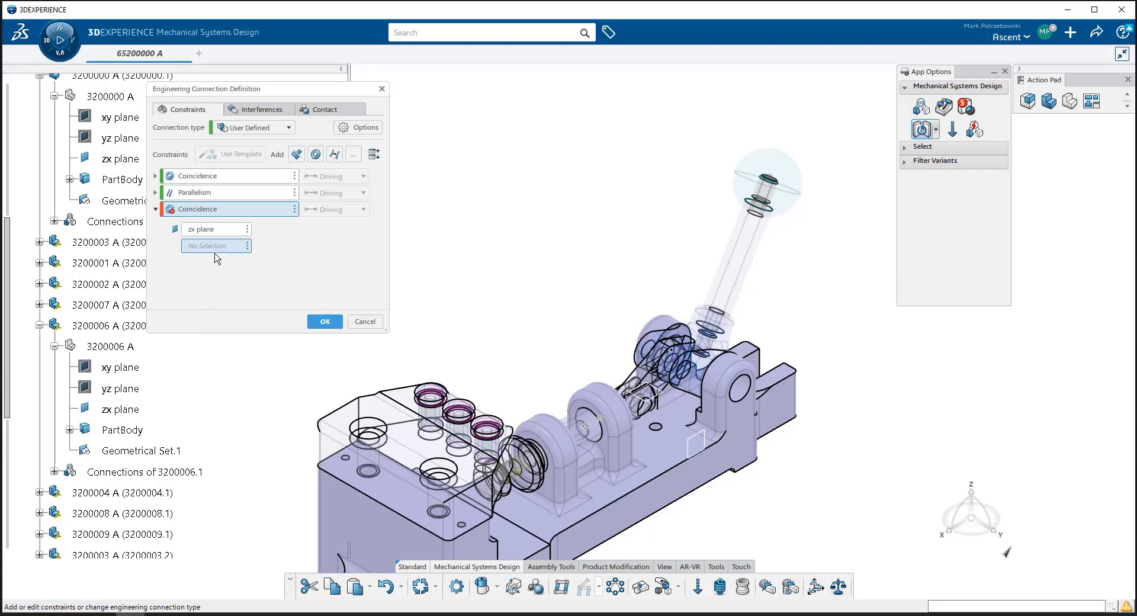
- Show the yz and xy planes of base 3200000 and use the xy plane as the new Coincidence constraint's second element
right_click(117, 141)
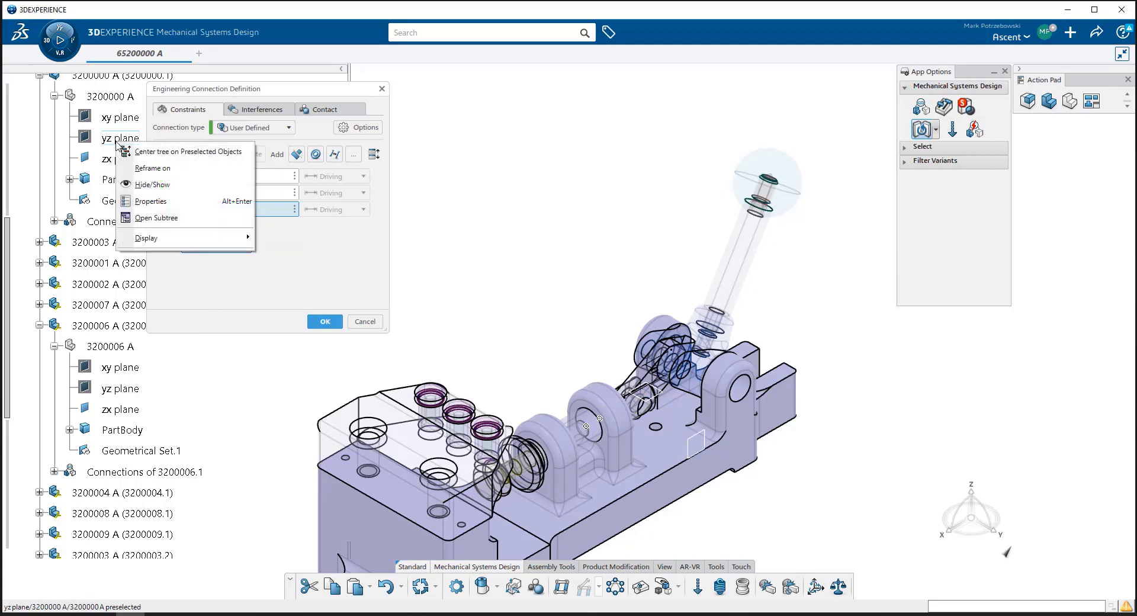
key(Escape)
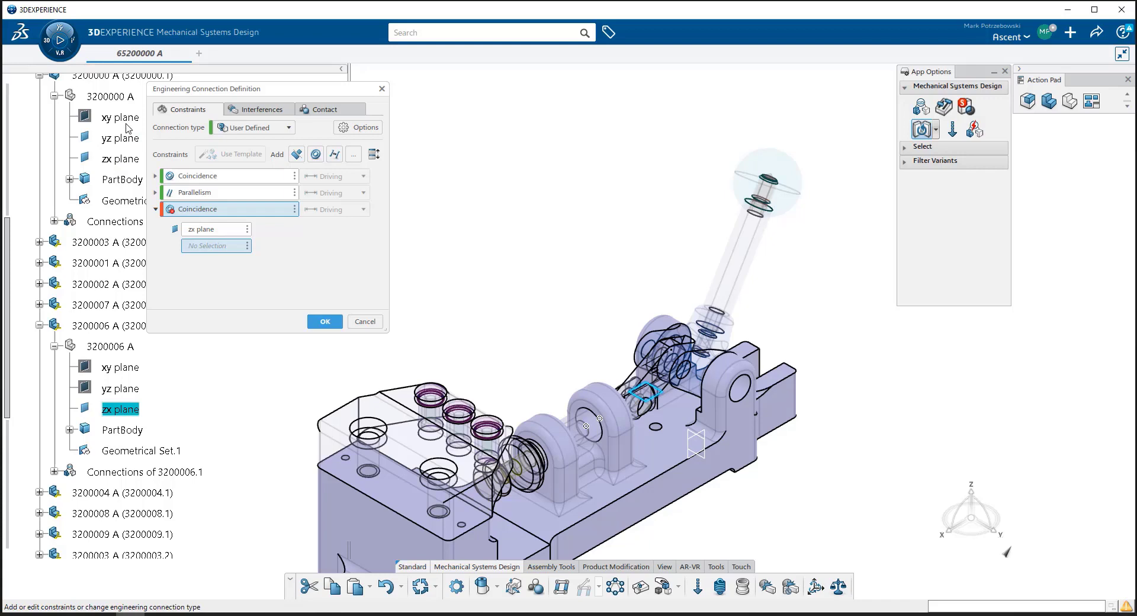
right_click(127, 125)
key(Escape)
right_click(131, 124)
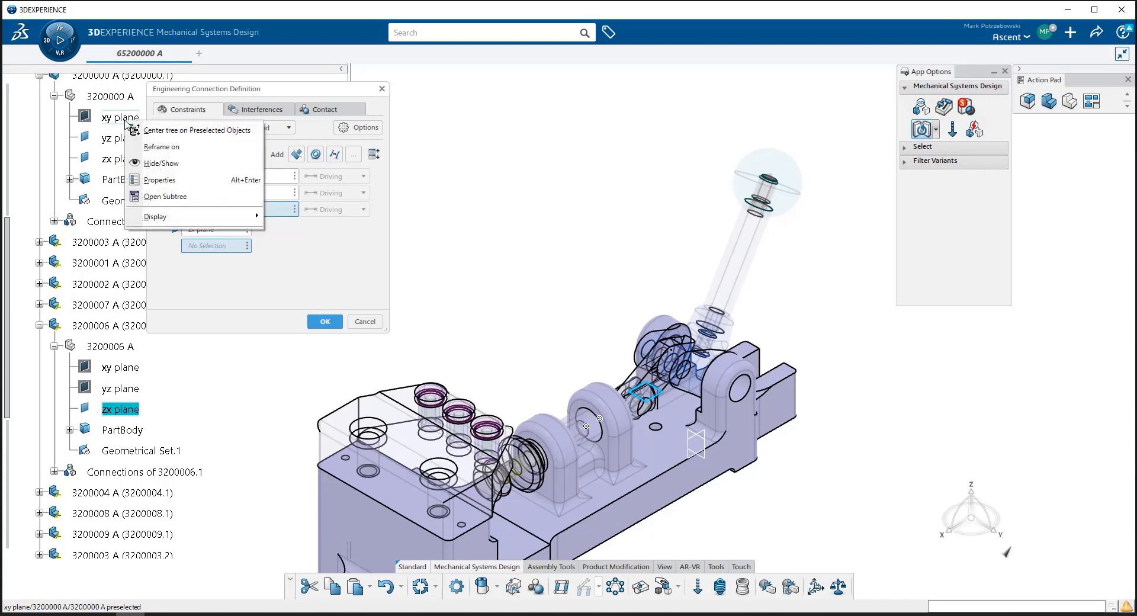
key(Escape)
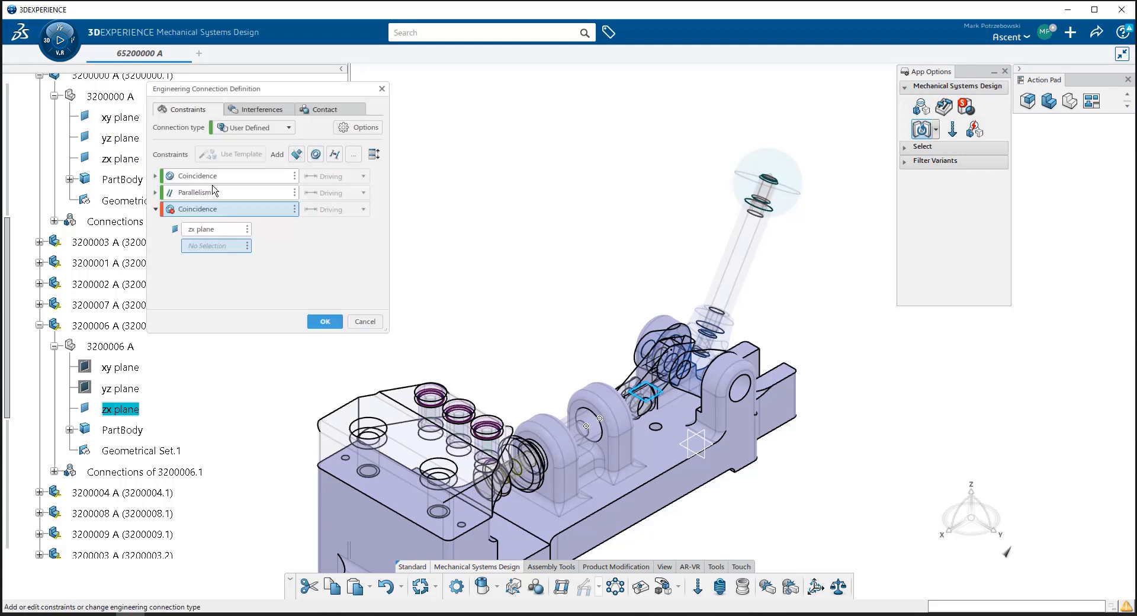
click(122, 117)
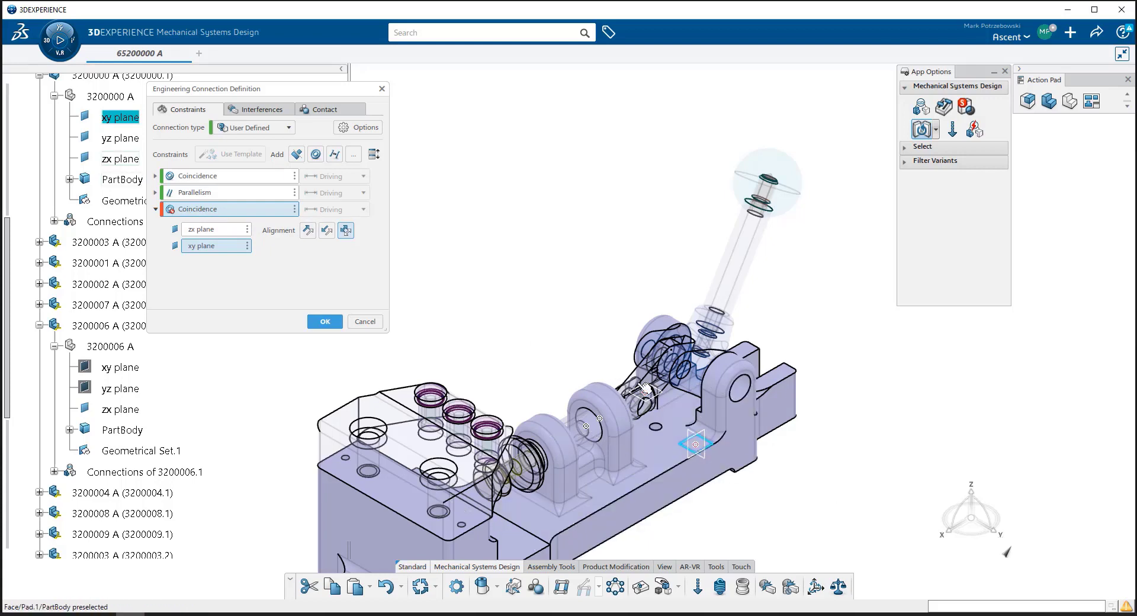
- Change the type of the new constraint between the zx and xy planes from Coincidence to Parallelism
right_click(199, 211)
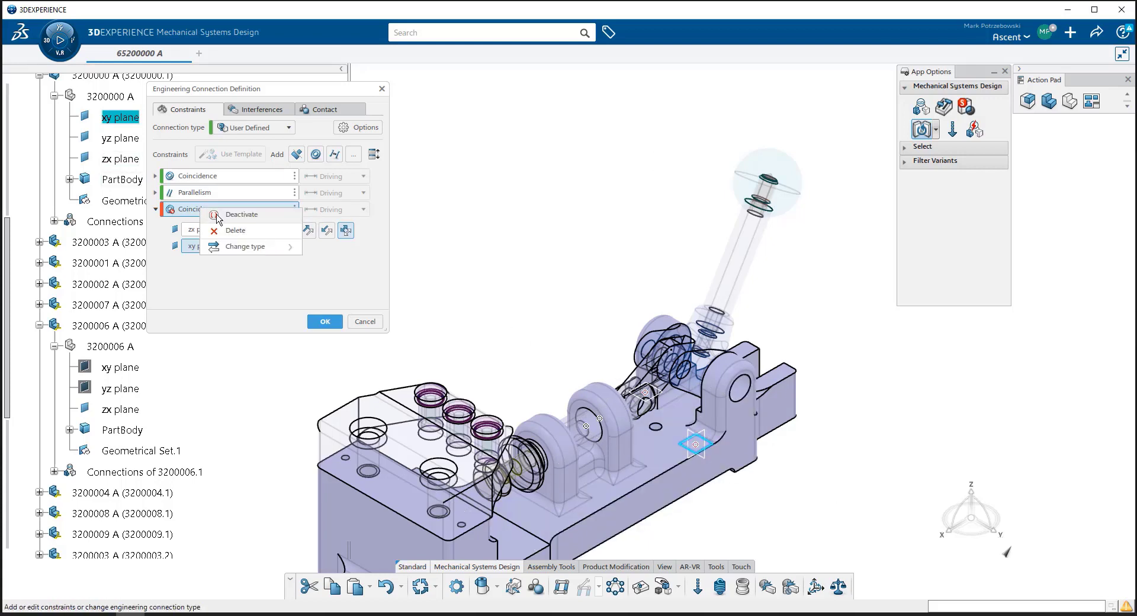
mouse_move(285, 251)
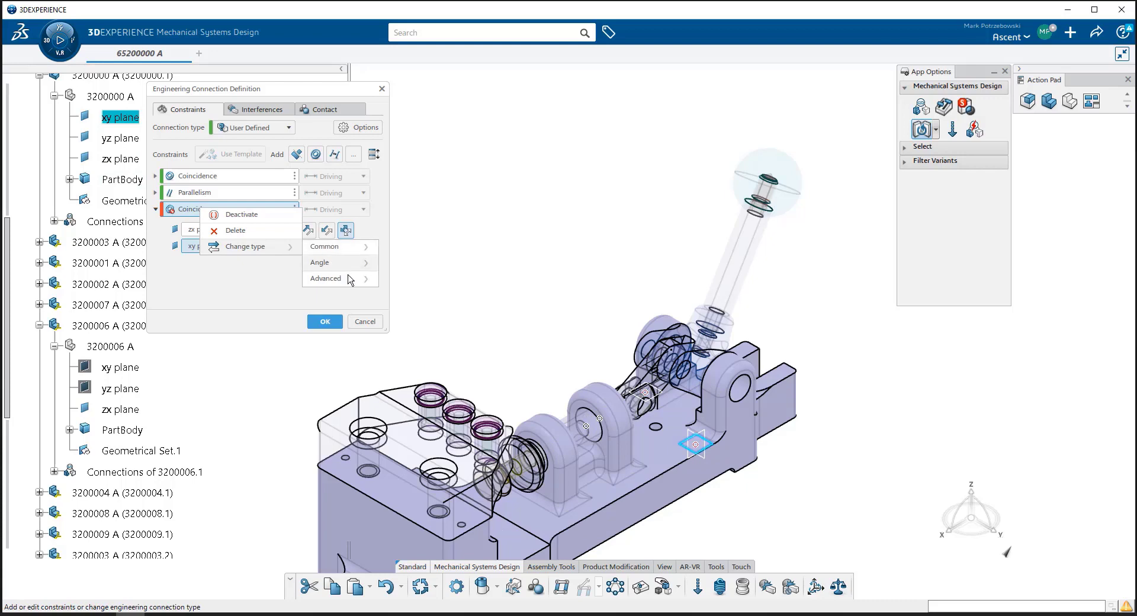
mouse_move(361, 260)
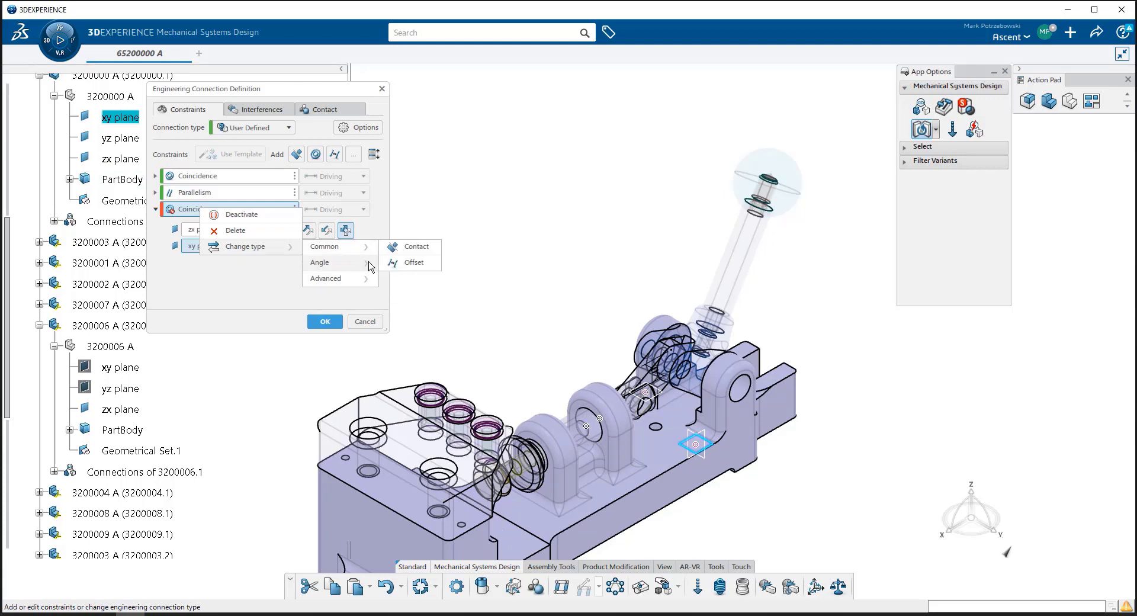
click(418, 278)
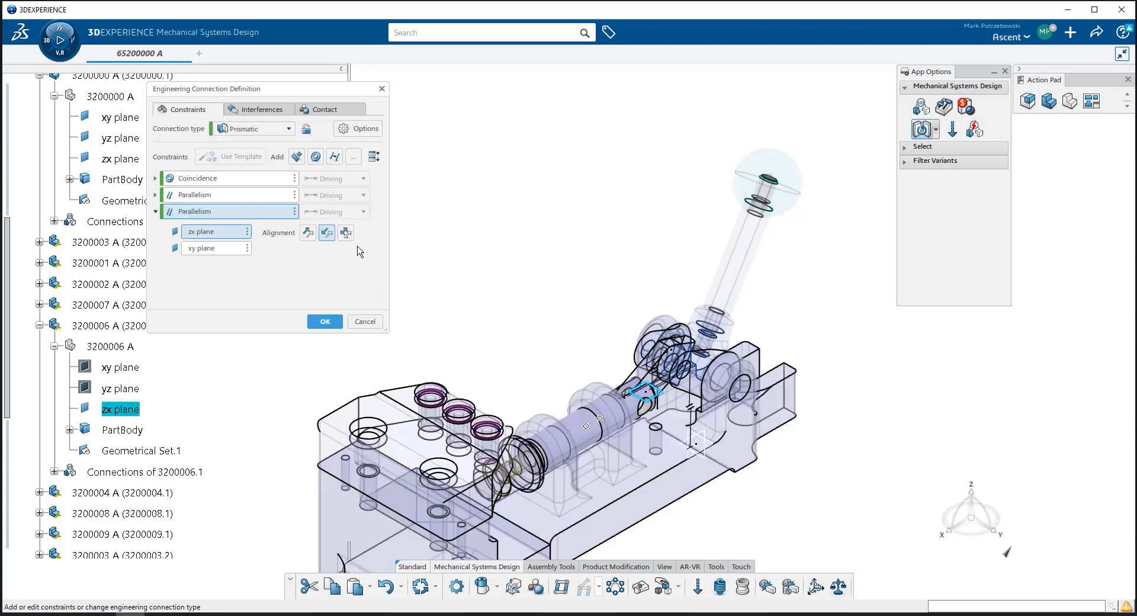
- Review the elements of both Parallelism constraints and accept the prismatic connection's definition
click(193, 200)
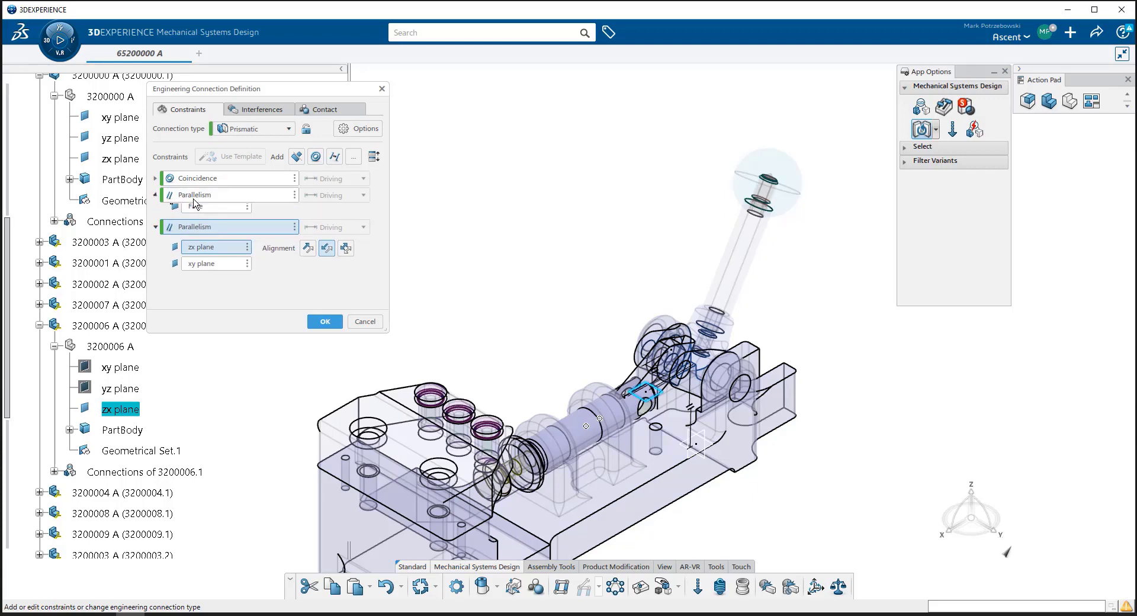
click(203, 230)
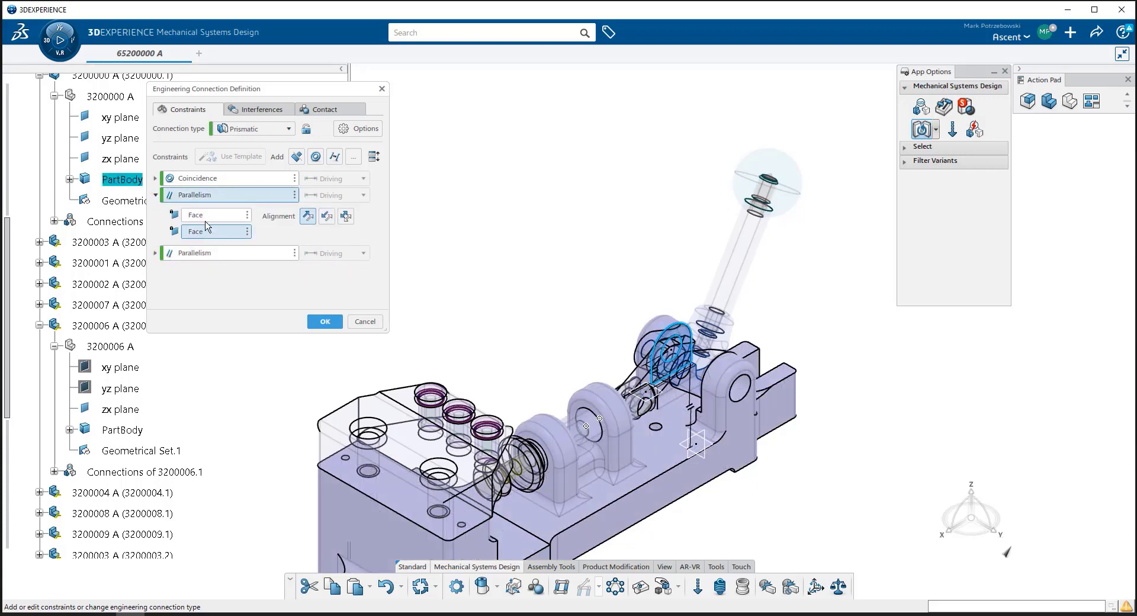
click(209, 216)
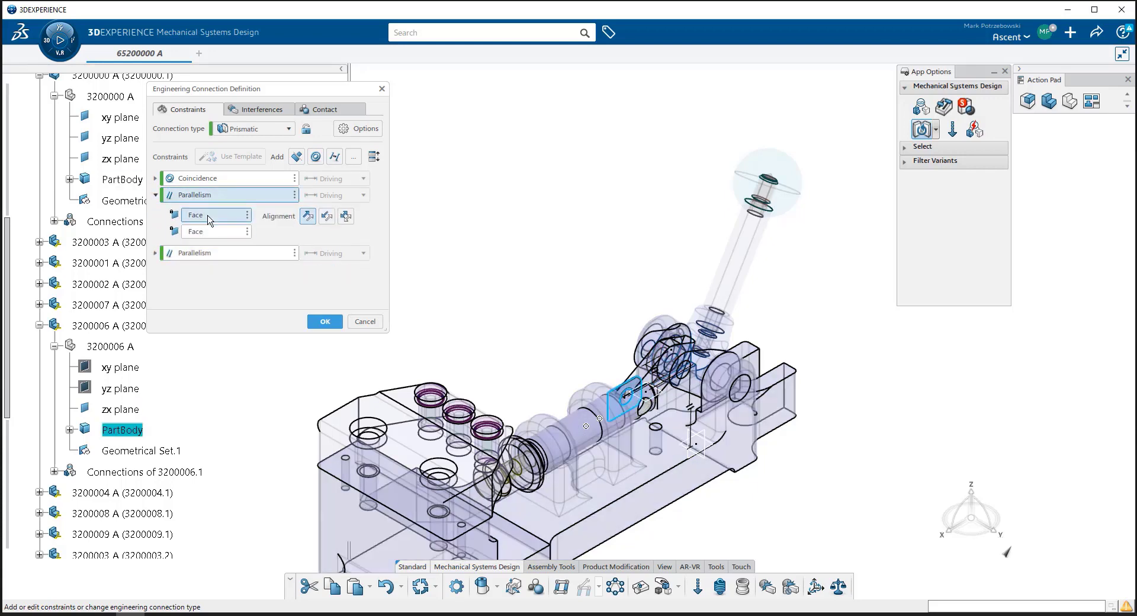
click(203, 252)
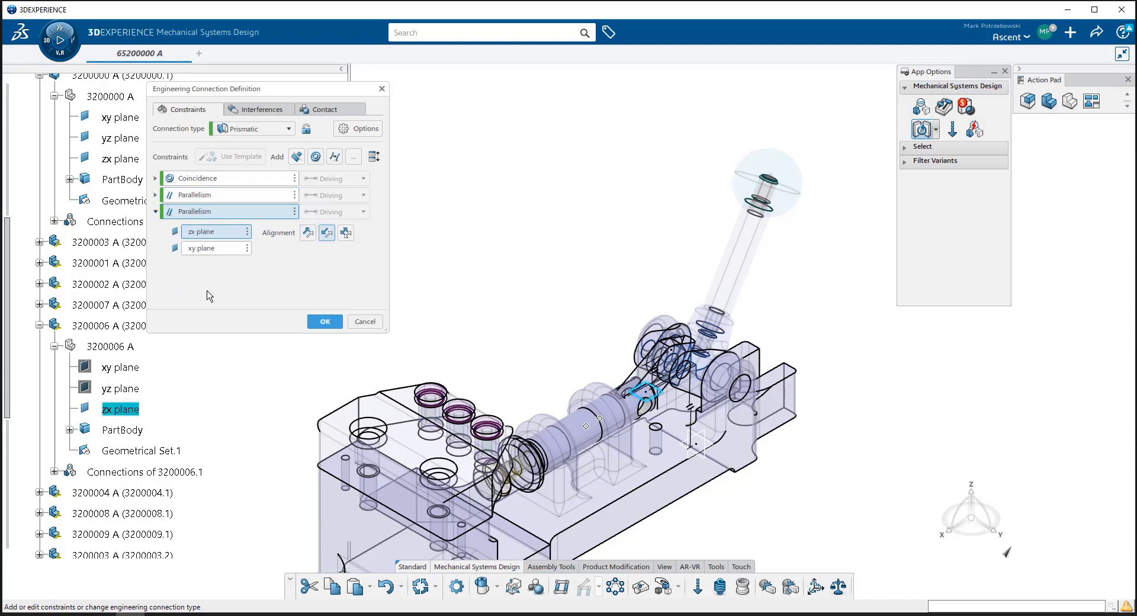
click(208, 250)
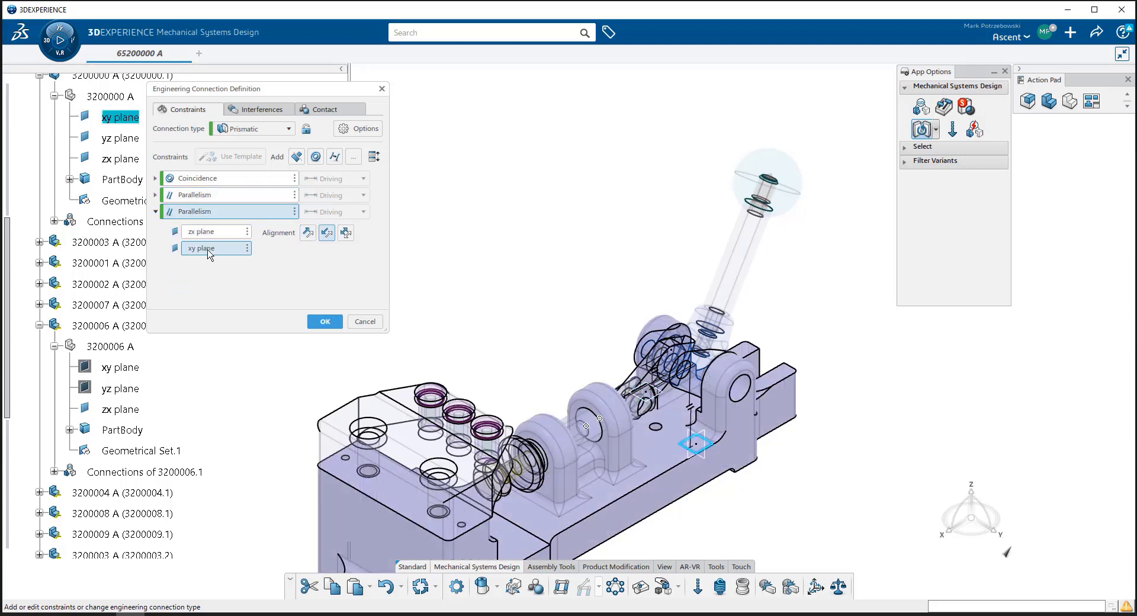
click(323, 323)
click(603, 353)
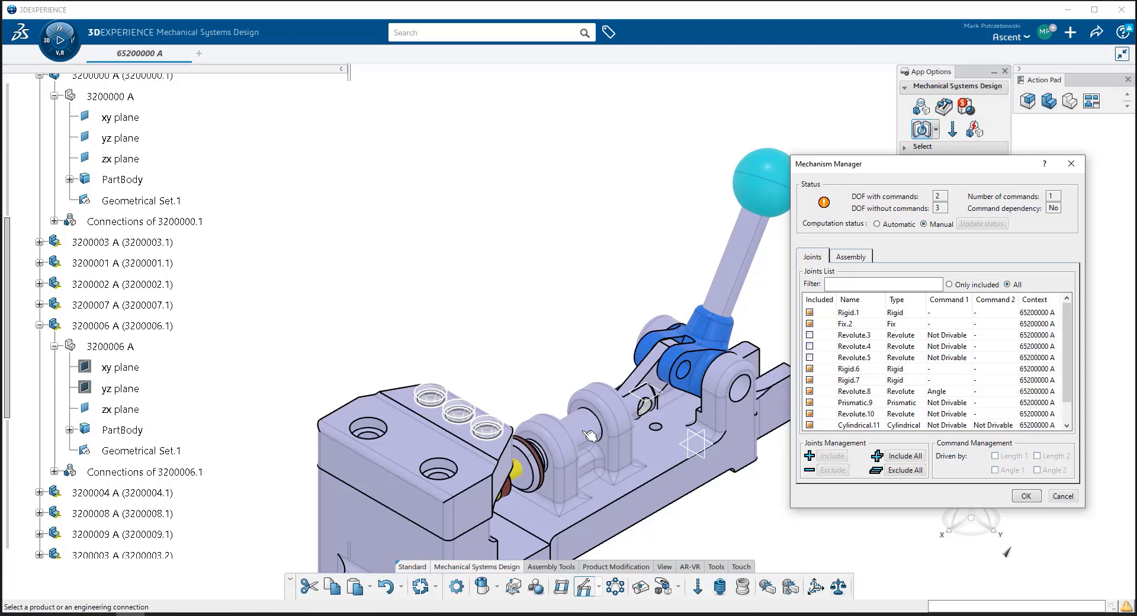
- Open Revolute.10 between parts 3200007 and 3200006 for editing and apply the first Revolute template to add a controlled Angle constraint
click(902, 404)
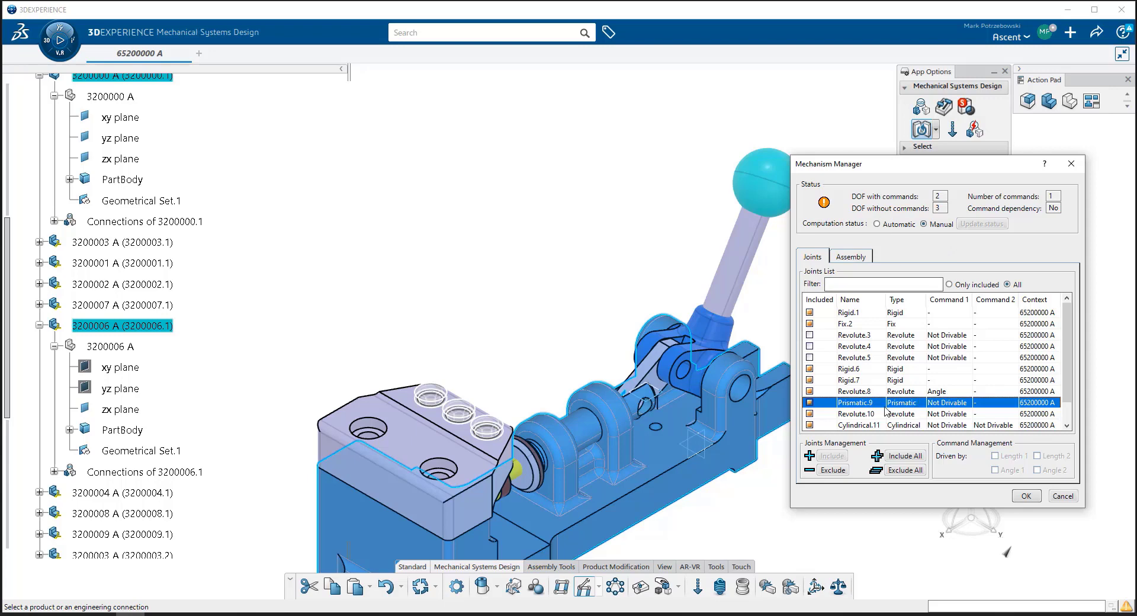
mouse_move(823, 202)
click(869, 414)
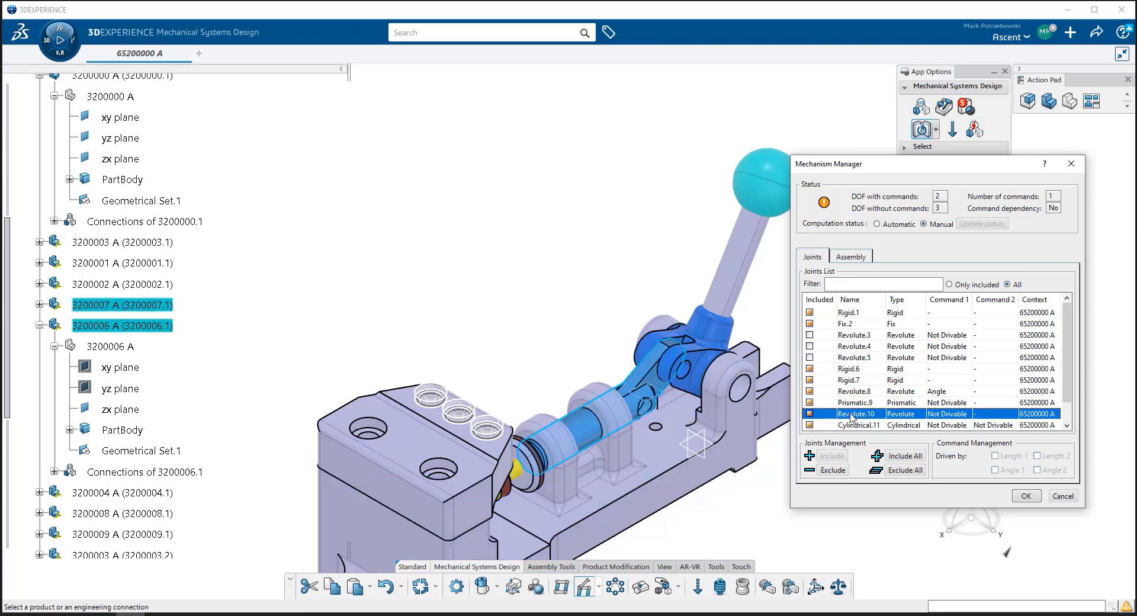
right_click(862, 417)
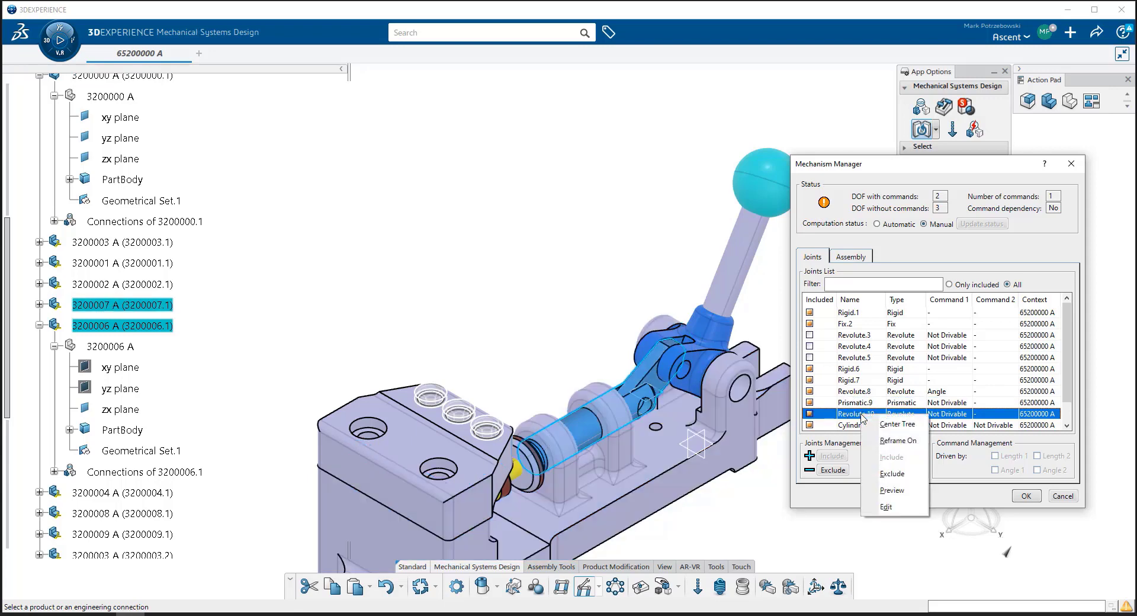
click(886, 507)
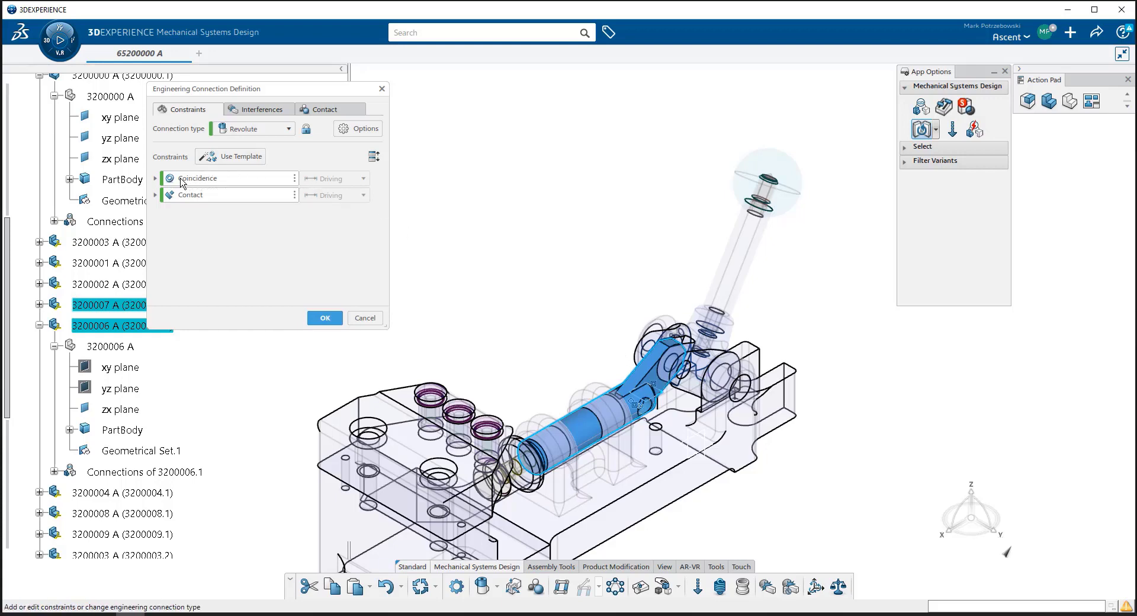
click(237, 156)
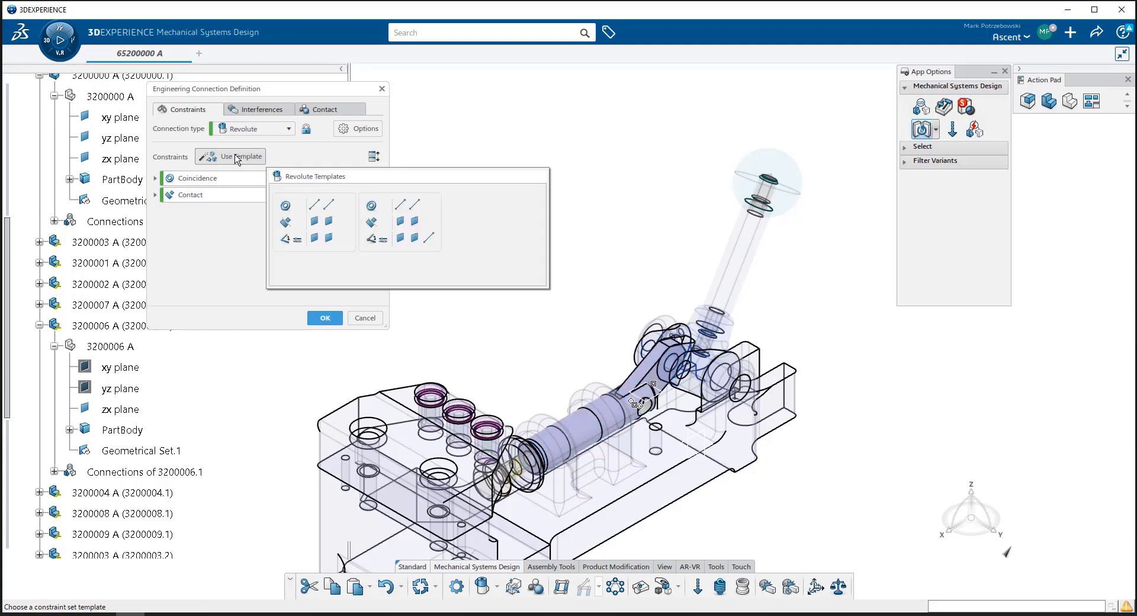
click(319, 249)
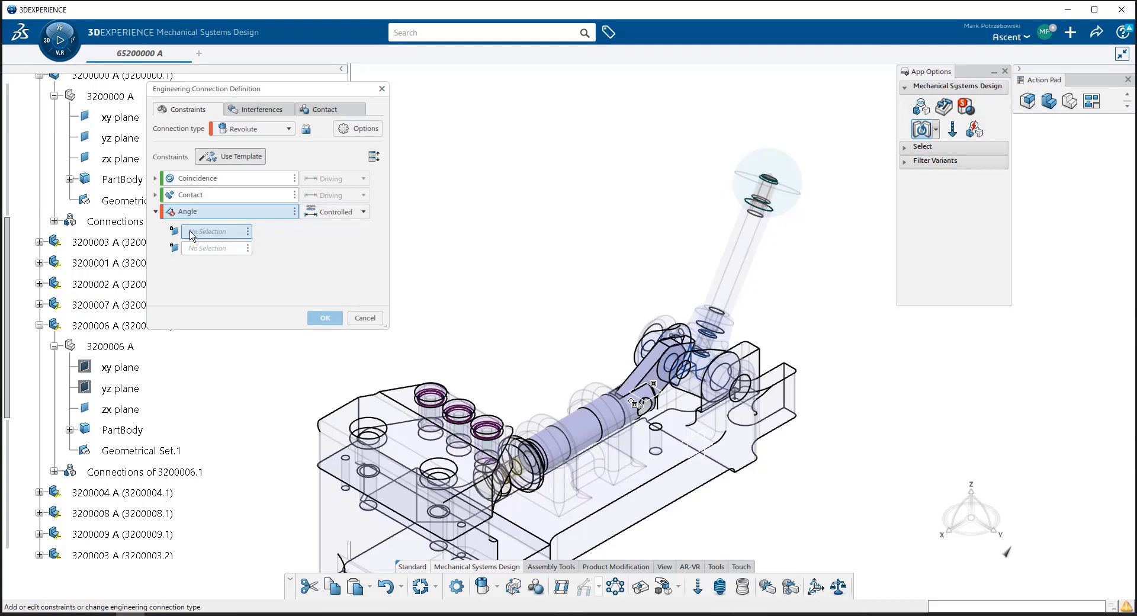
- Identify the part behind the Contact constraint's first face, expand link part 3200007 and show its xy plane
click(157, 196)
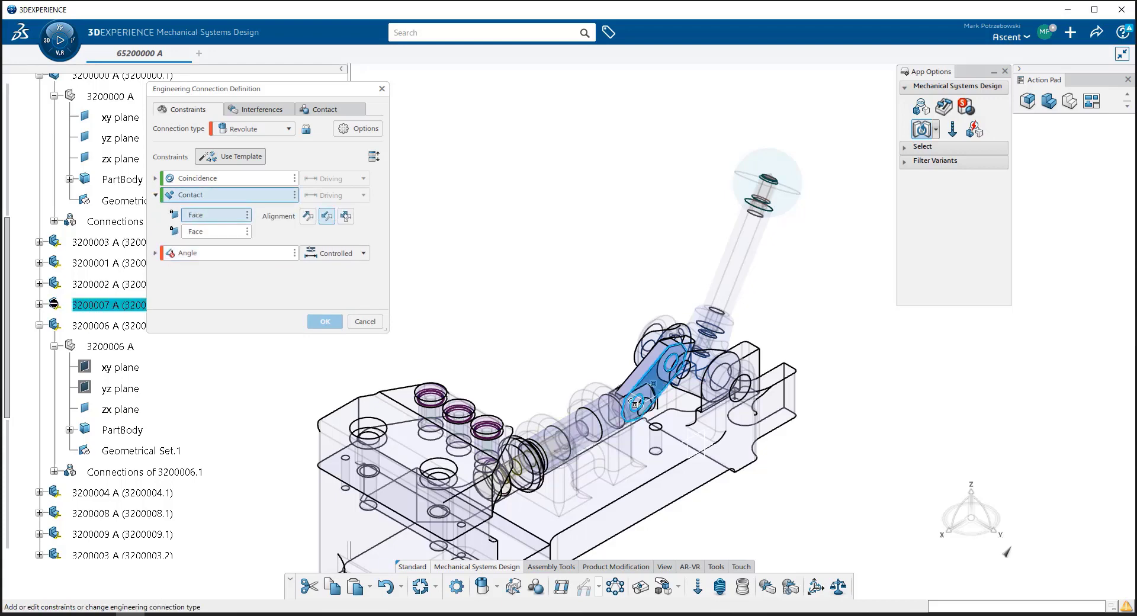
click(39, 304)
click(54, 325)
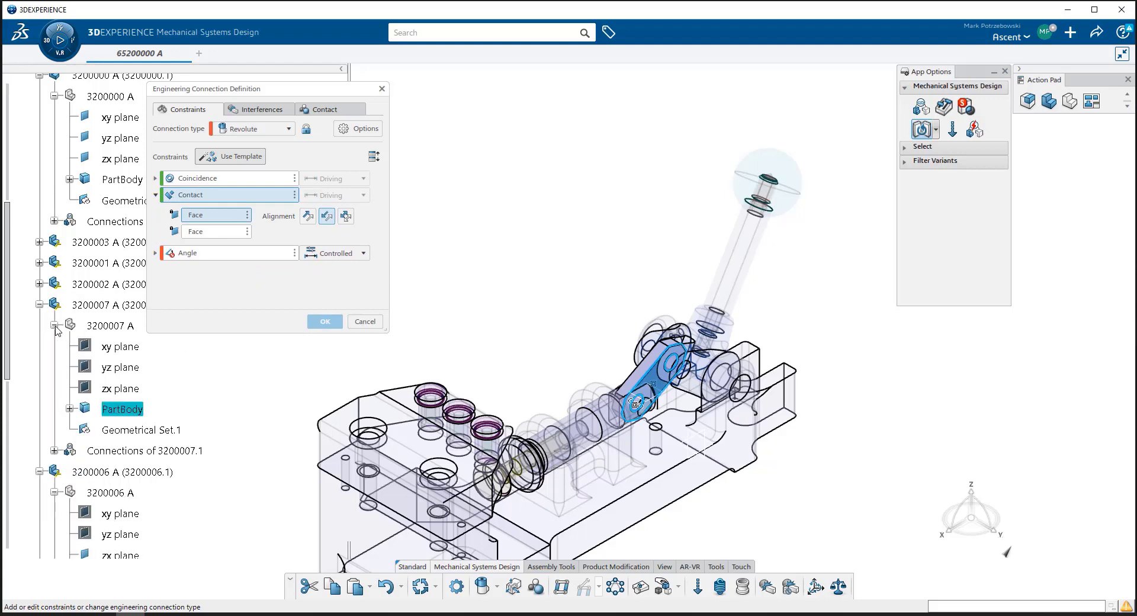
right_click(129, 352)
click(125, 359)
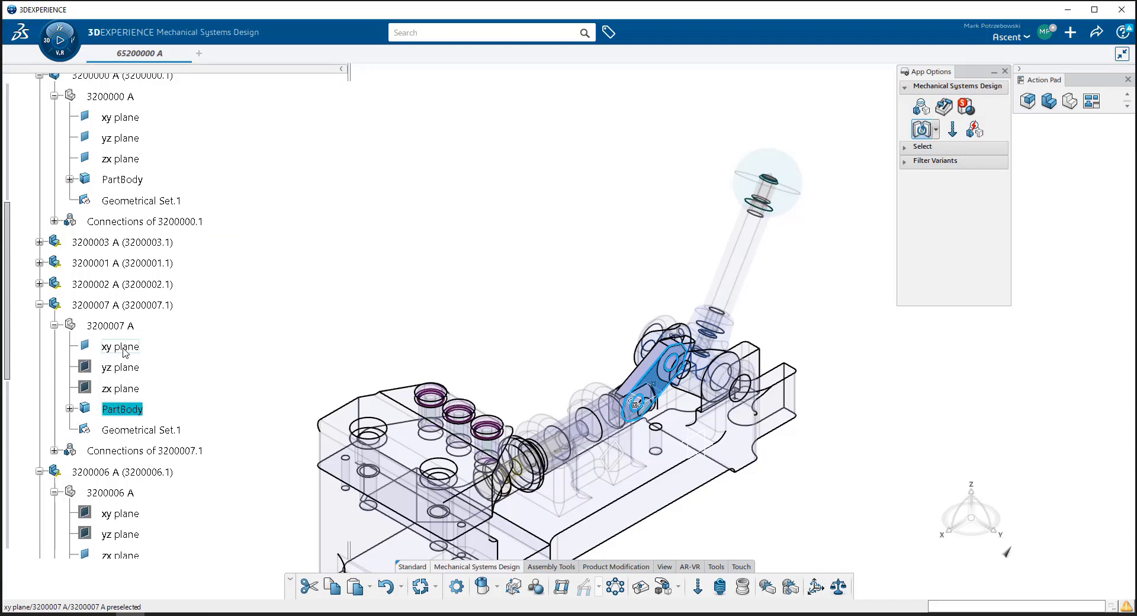
right_click(125, 353)
key(Escape)
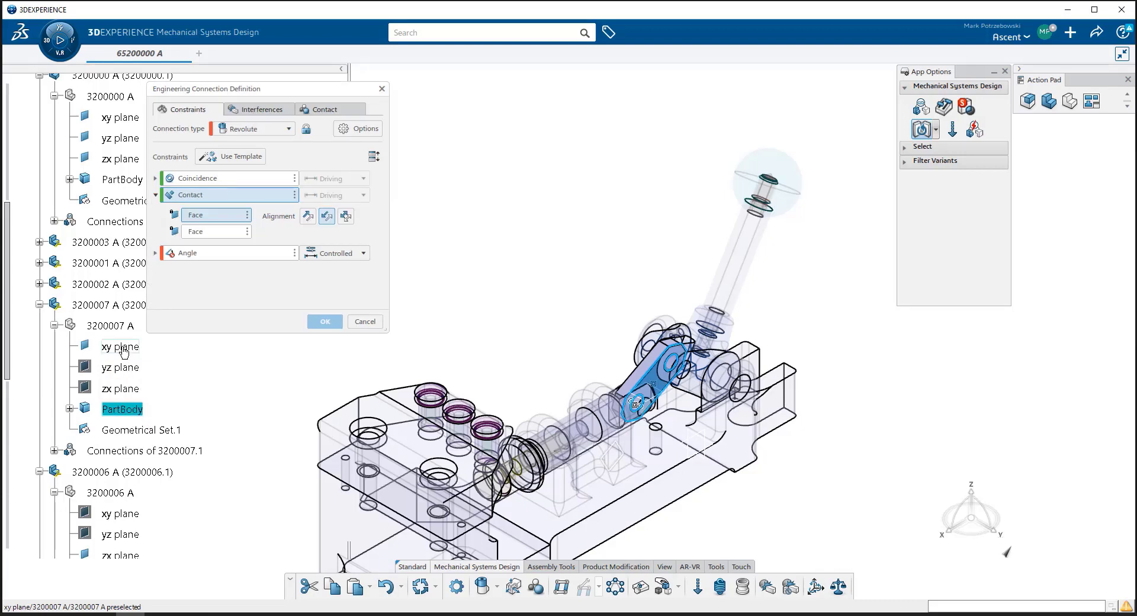
- Hide the xy plane of link part 3200007 and show its yz plane instead
right_click(127, 351)
click(130, 359)
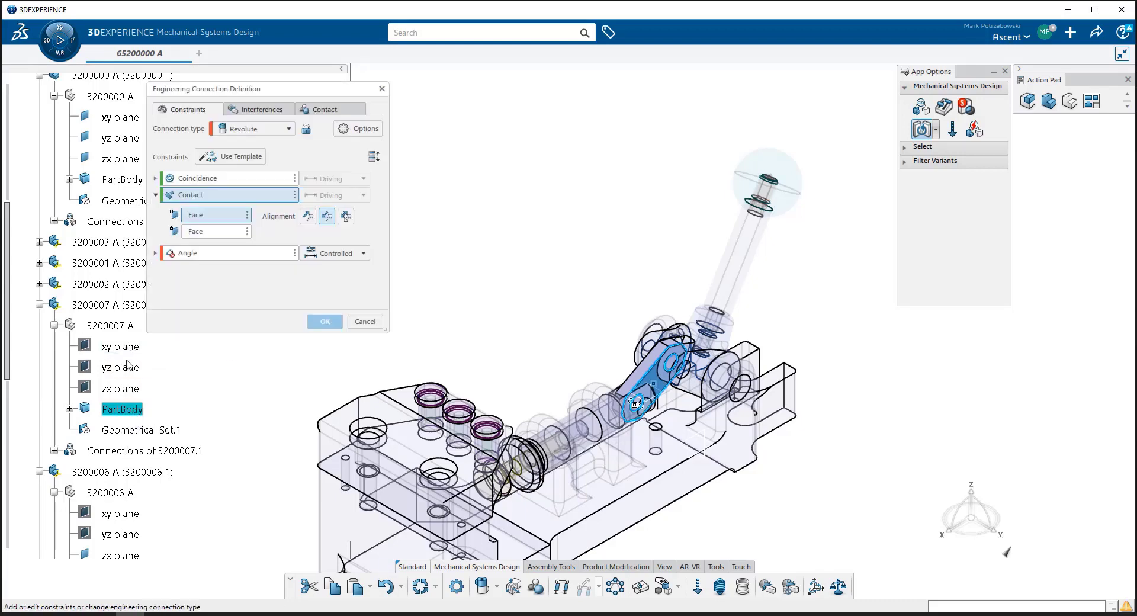
right_click(126, 365)
click(129, 372)
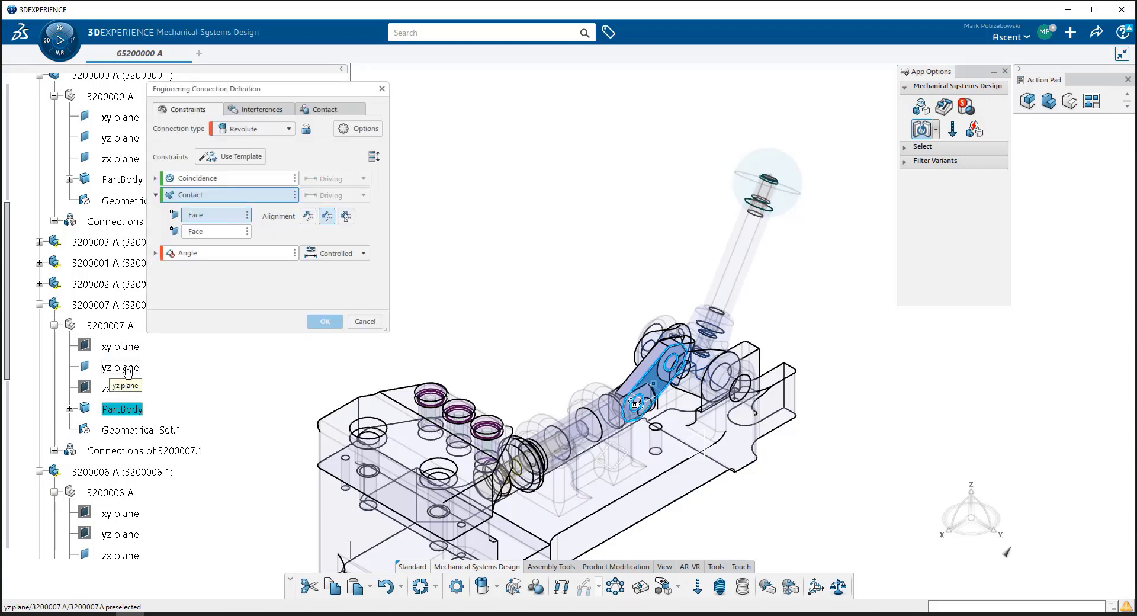
- Set the yz plane of part 3200007 as the first element of the controlled Angle constraint
click(186, 255)
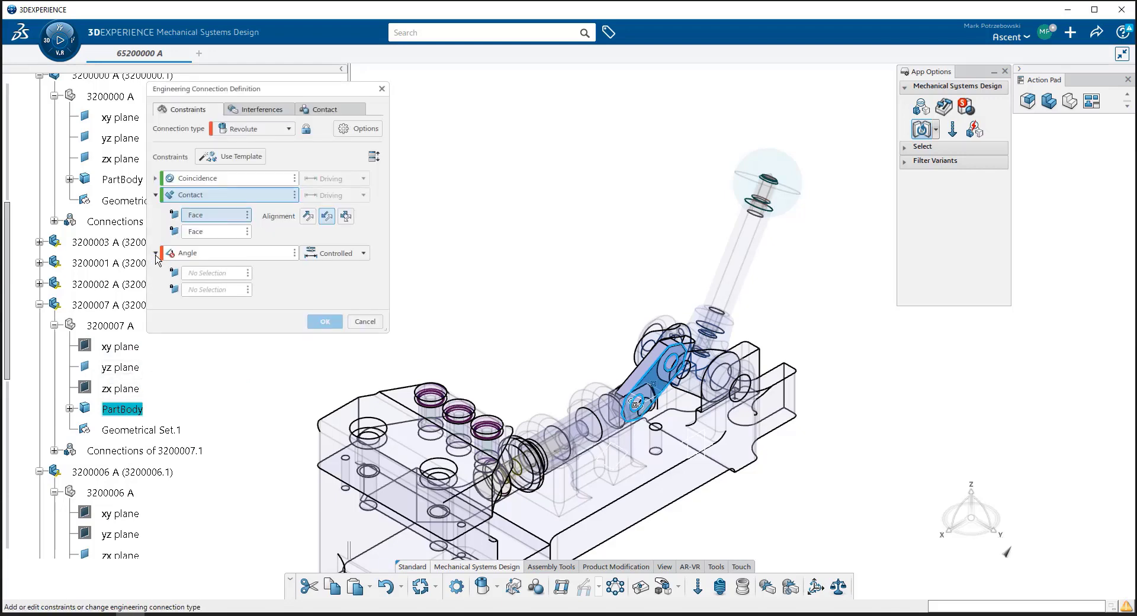
click(197, 274)
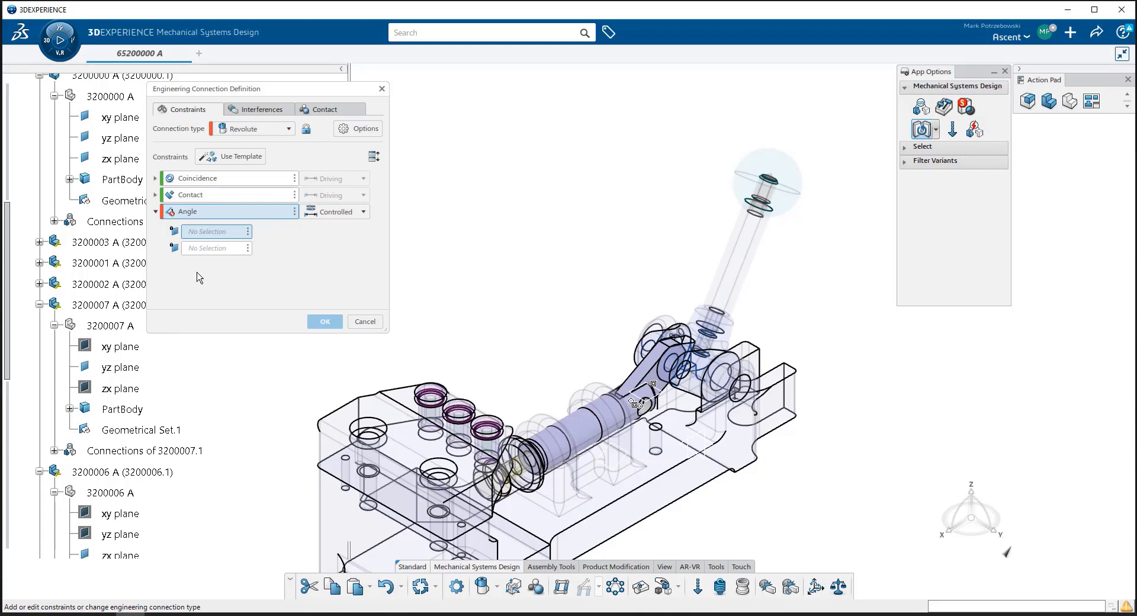
click(125, 369)
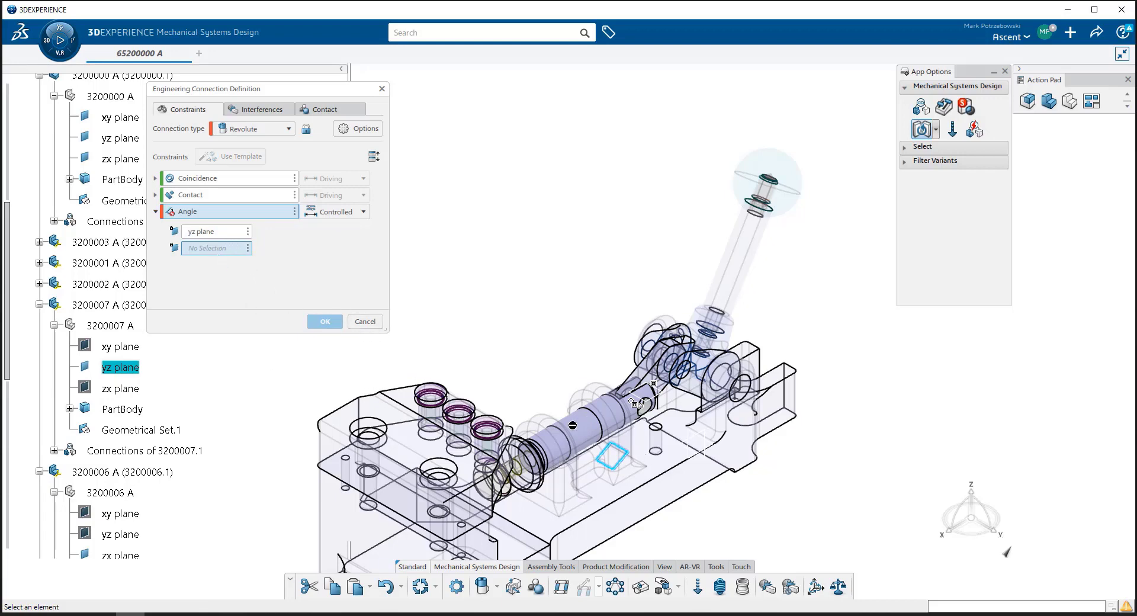
- Set part 3200006's zx plane as the Angle constraint's second element and accept the revolute connection without making check contact a specification
click(156, 195)
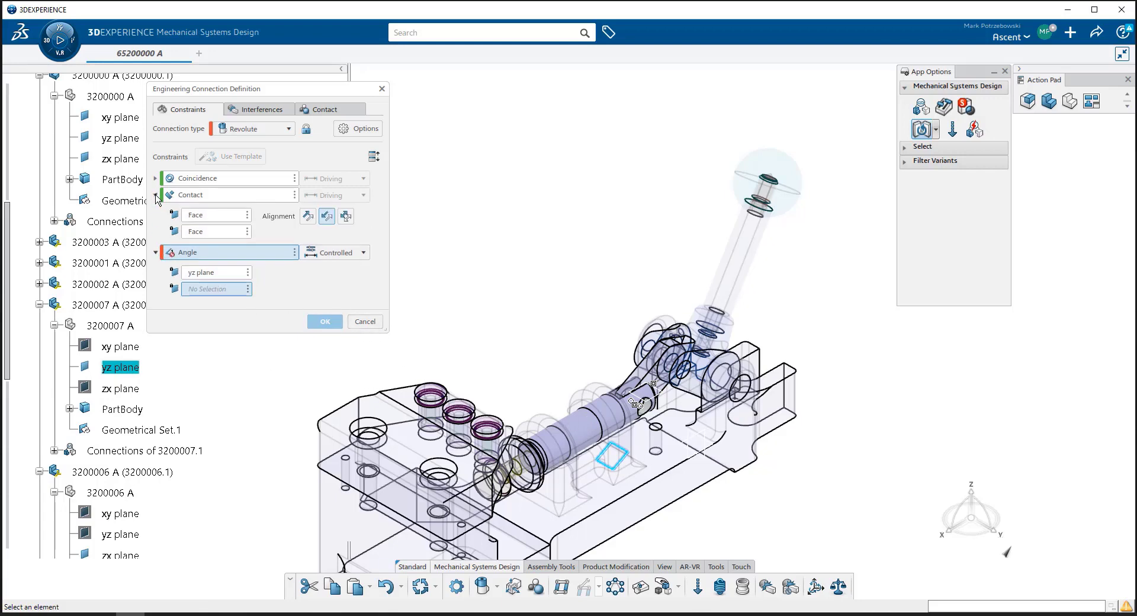
click(198, 234)
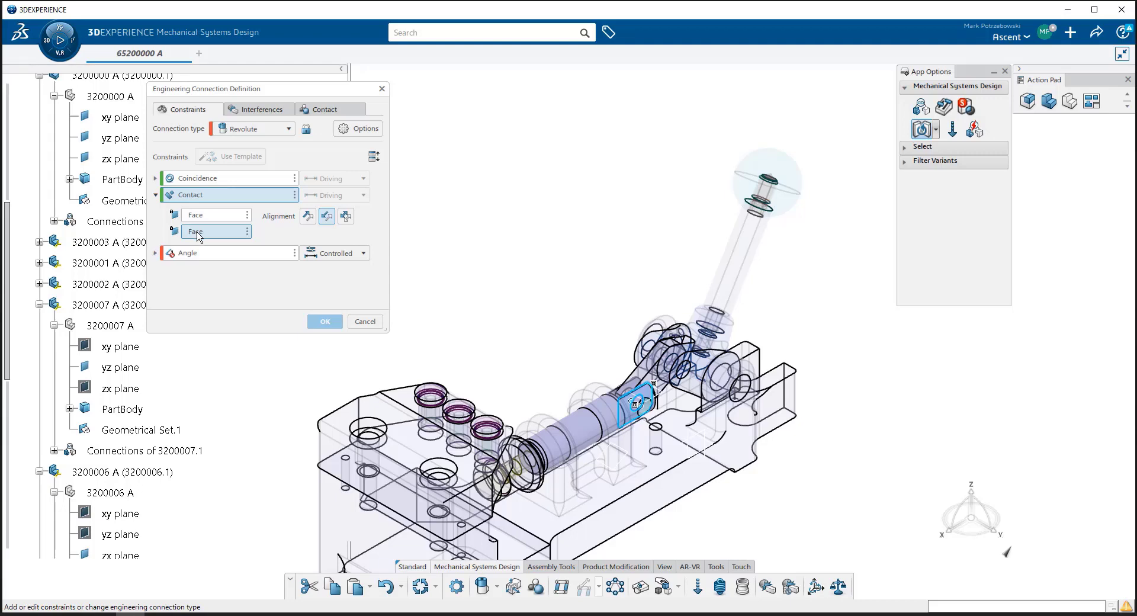
scroll(116, 382, down, 3)
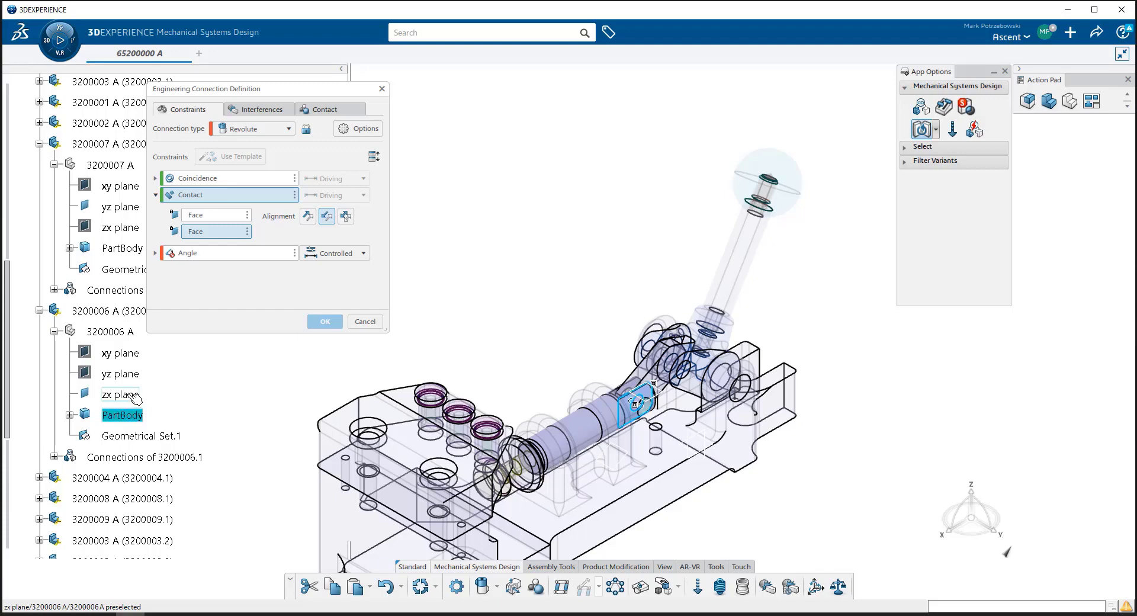
click(185, 254)
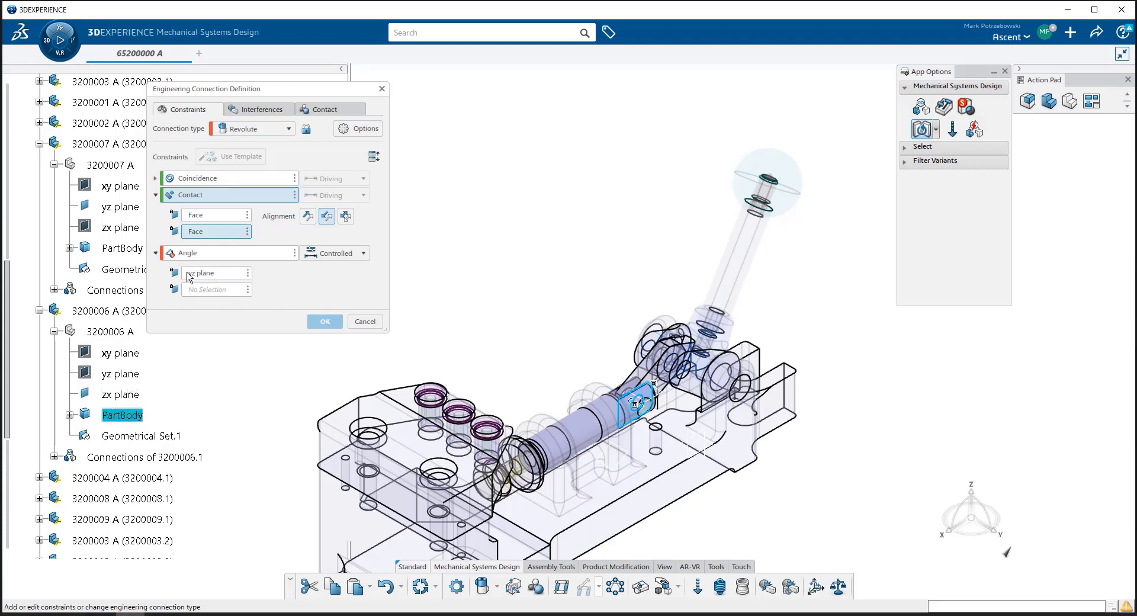
click(201, 289)
click(135, 396)
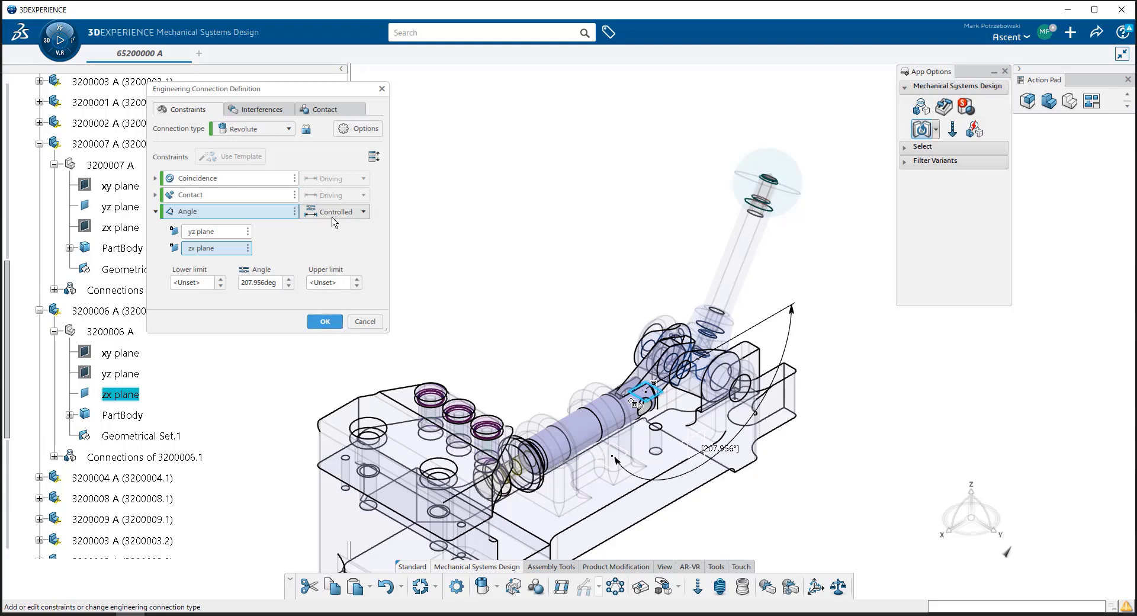
click(332, 326)
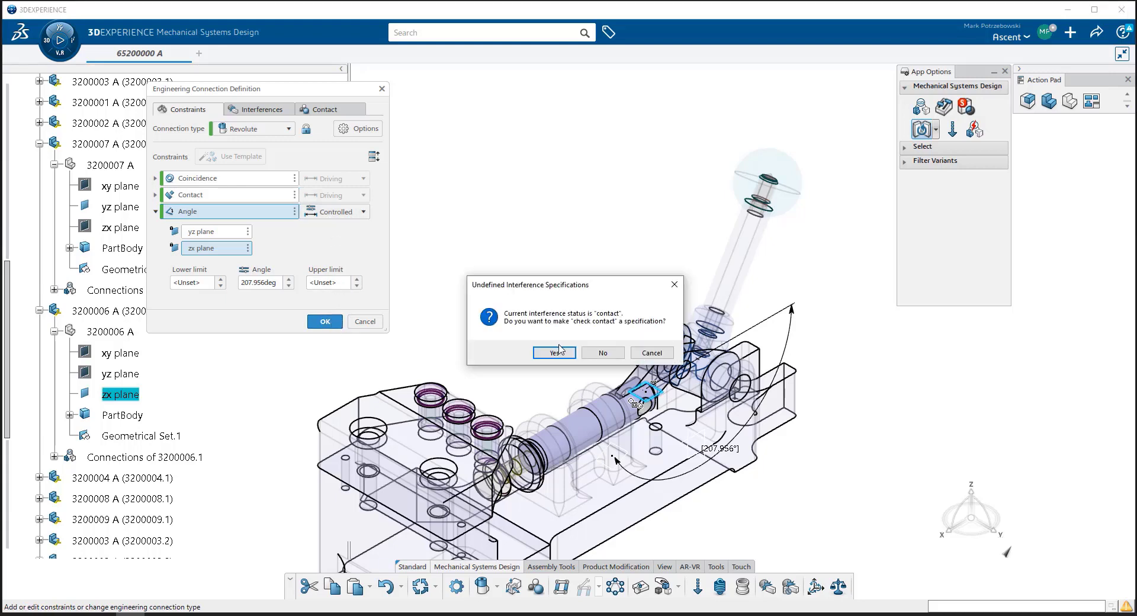
click(604, 357)
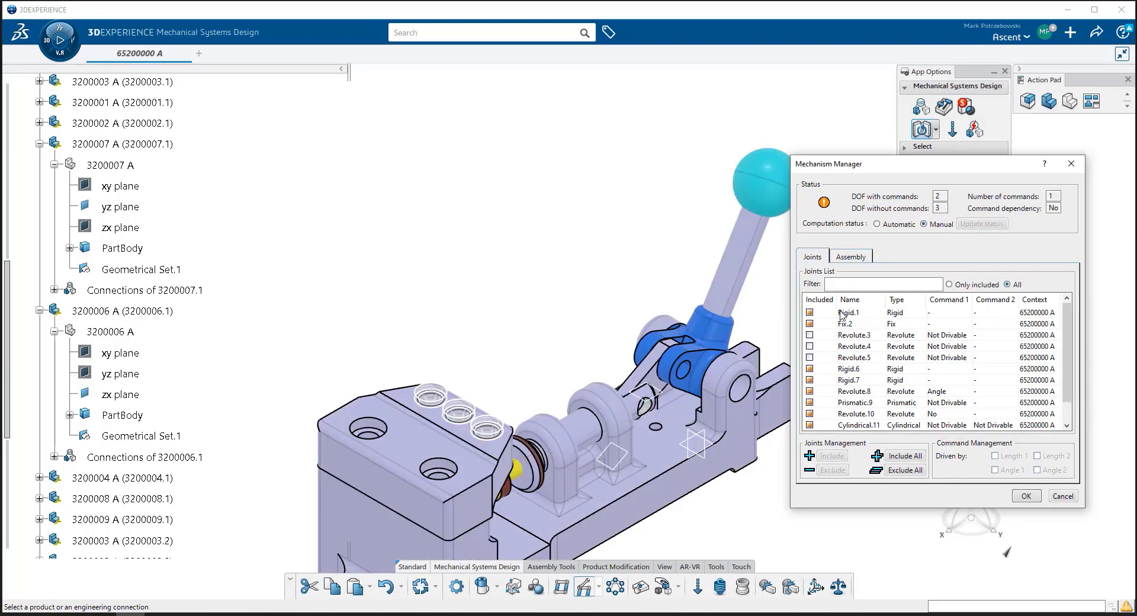
- Try driving Revolute.10 with an Angle 1 command, remove the command again and update the mechanism's status
click(892, 415)
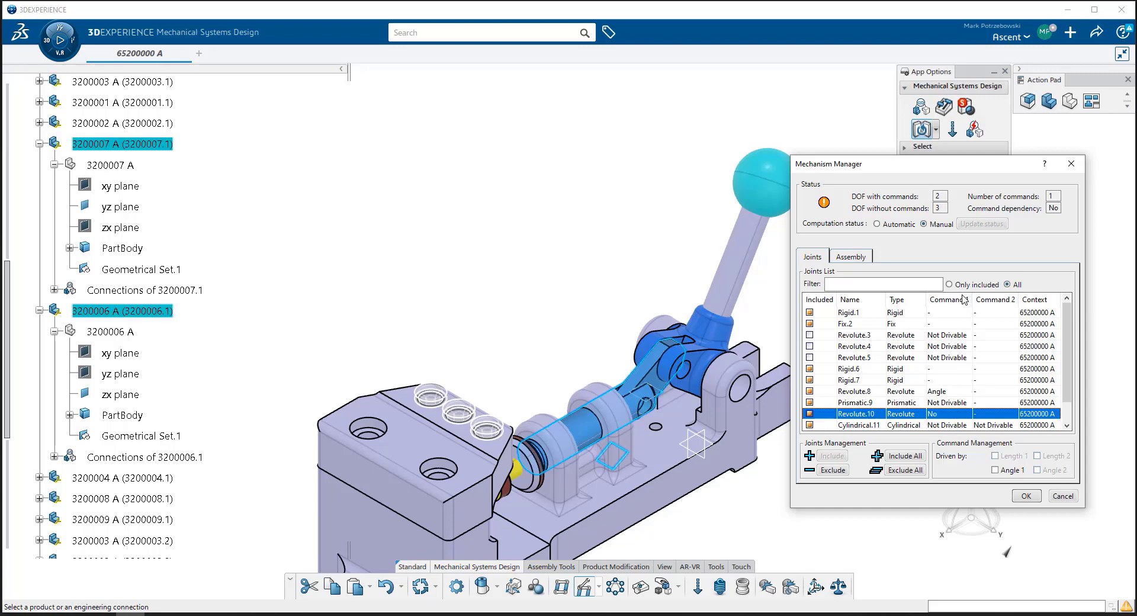
click(995, 470)
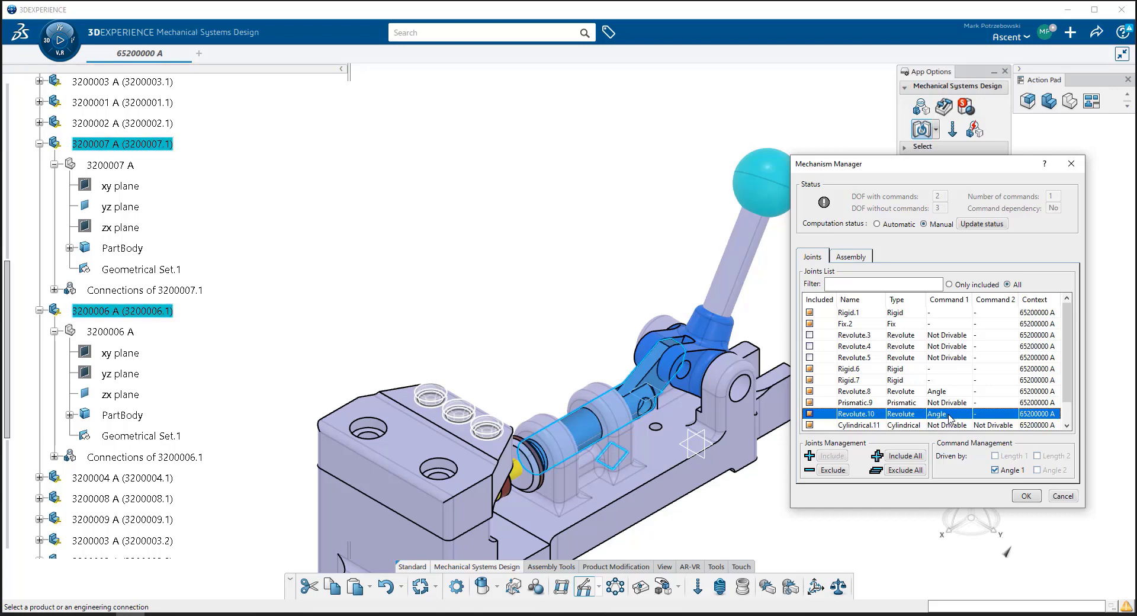
click(996, 469)
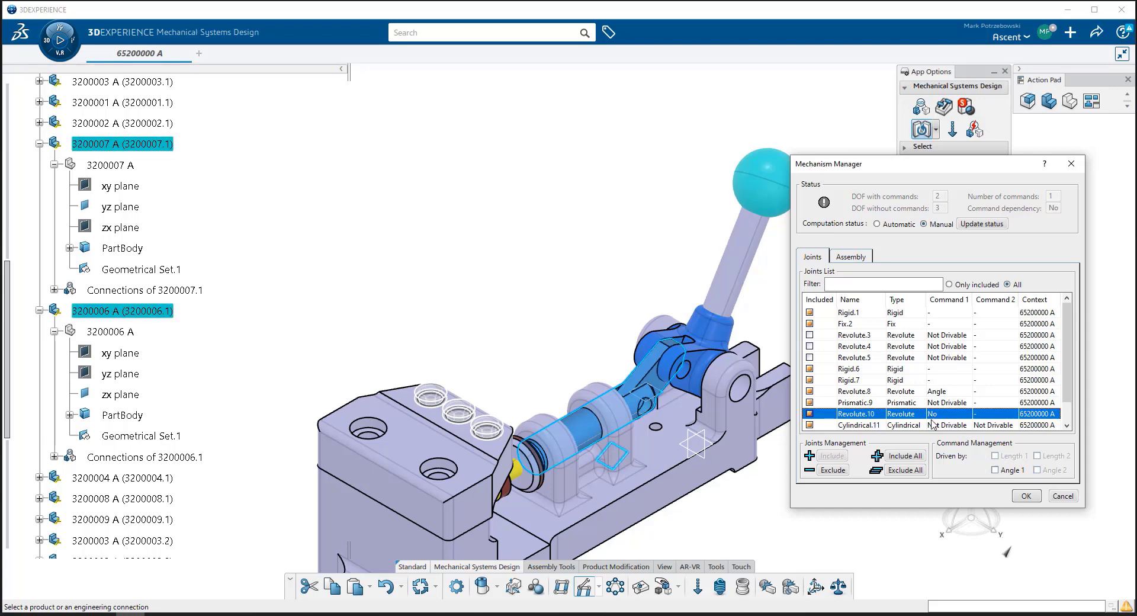
click(981, 224)
mouse_move(826, 206)
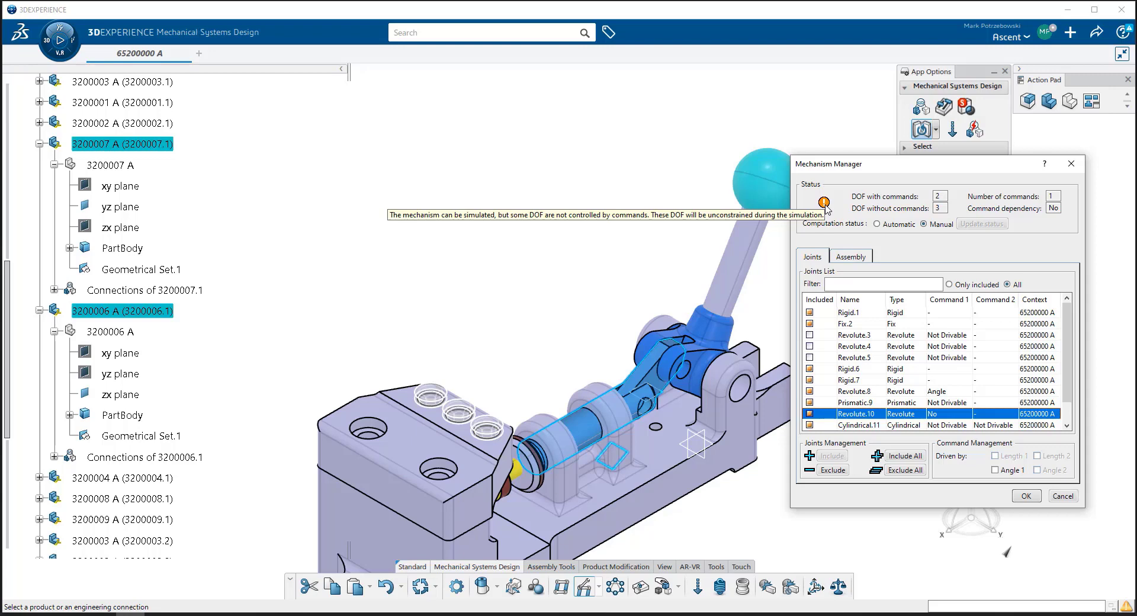
- Open Cylindrical.11 for editing, change its connection type to Revolute and apply the first Revolute template
click(868, 426)
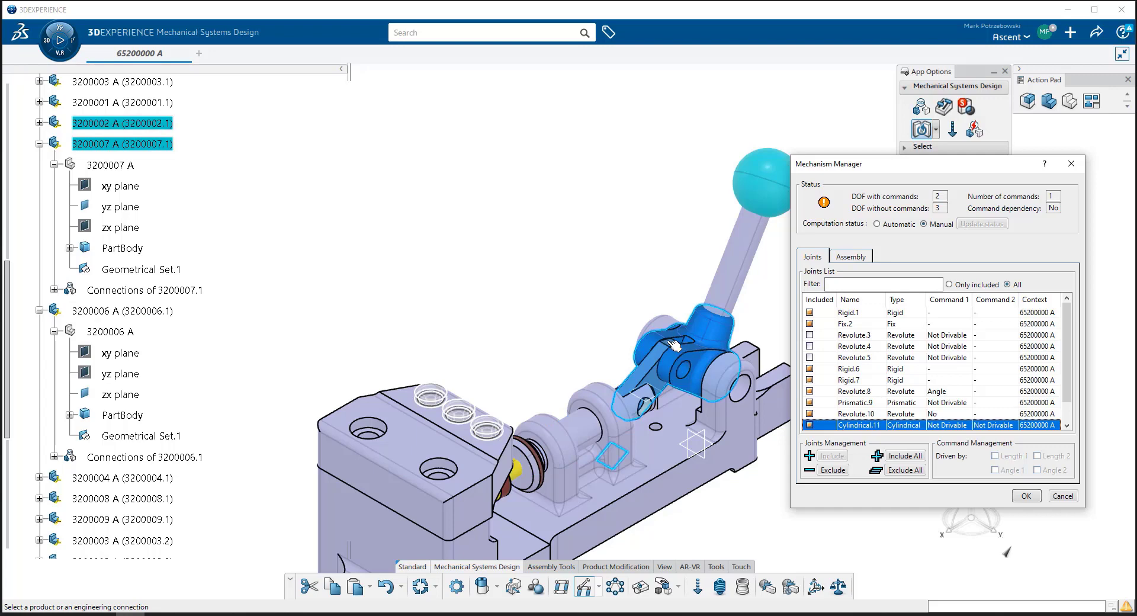
right_click(861, 427)
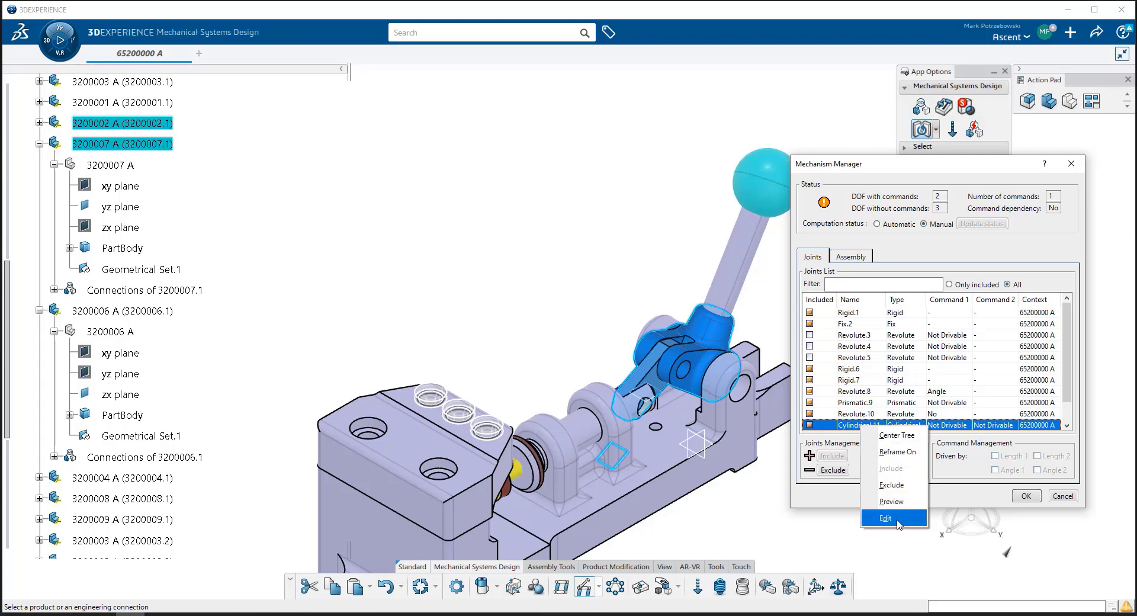
click(898, 522)
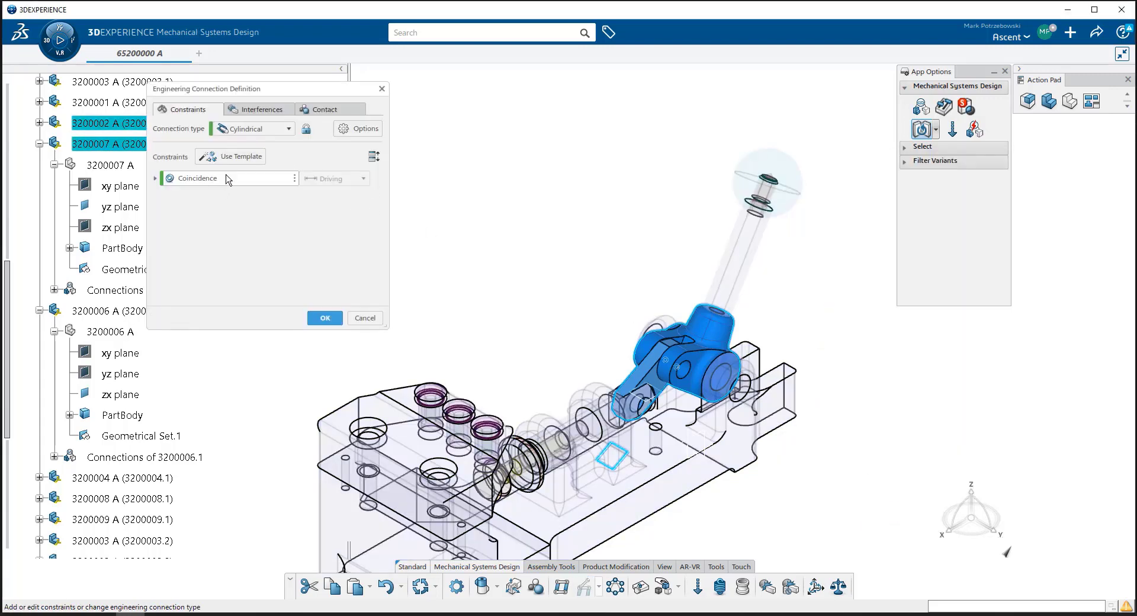
click(260, 129)
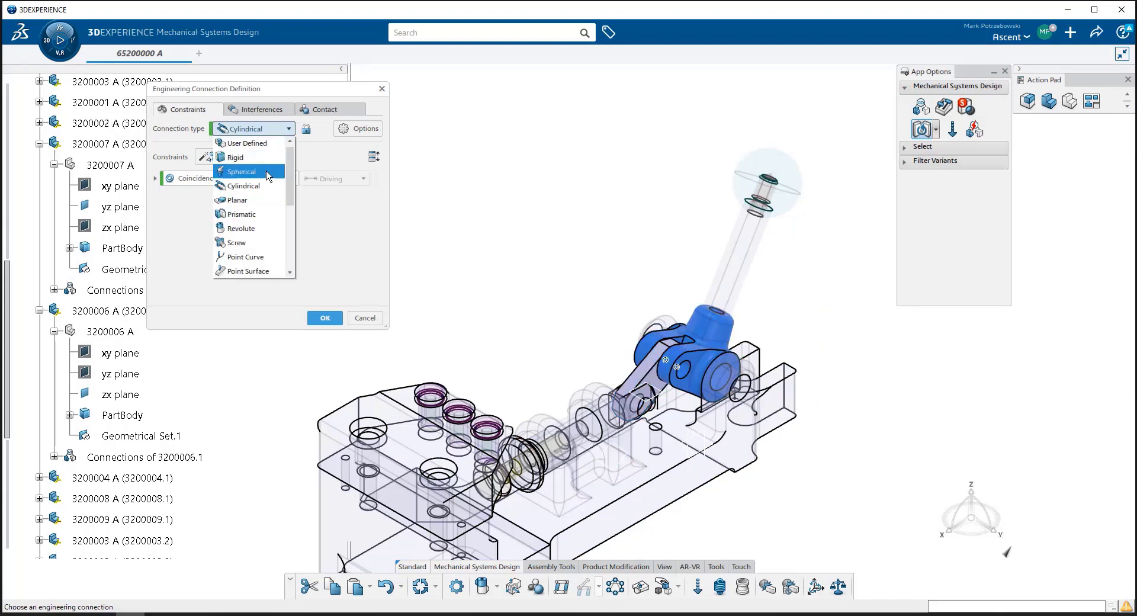
click(264, 230)
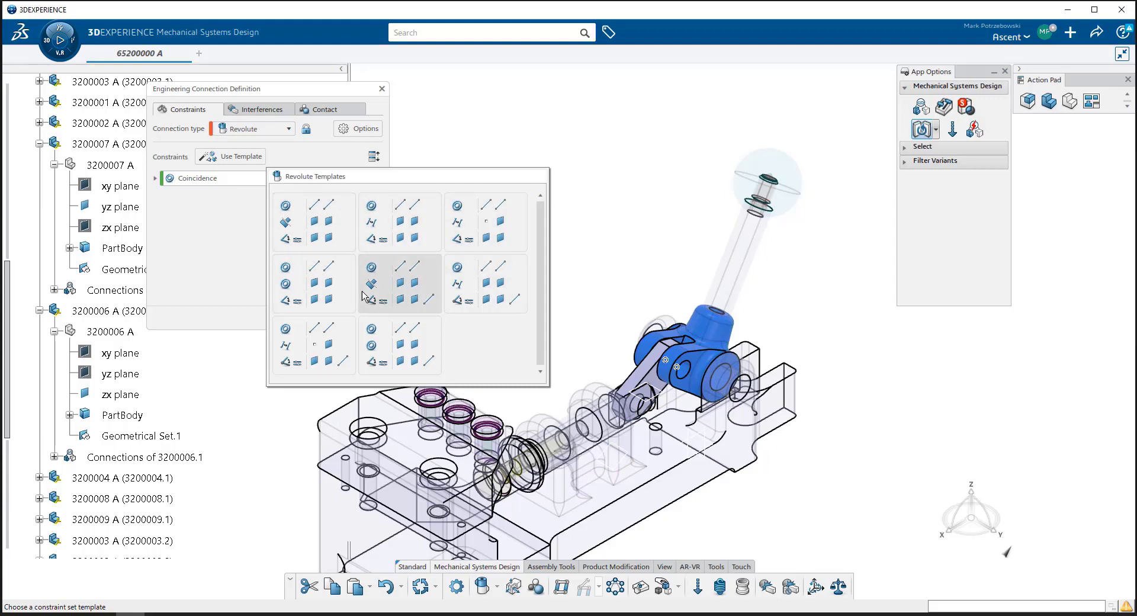
click(334, 243)
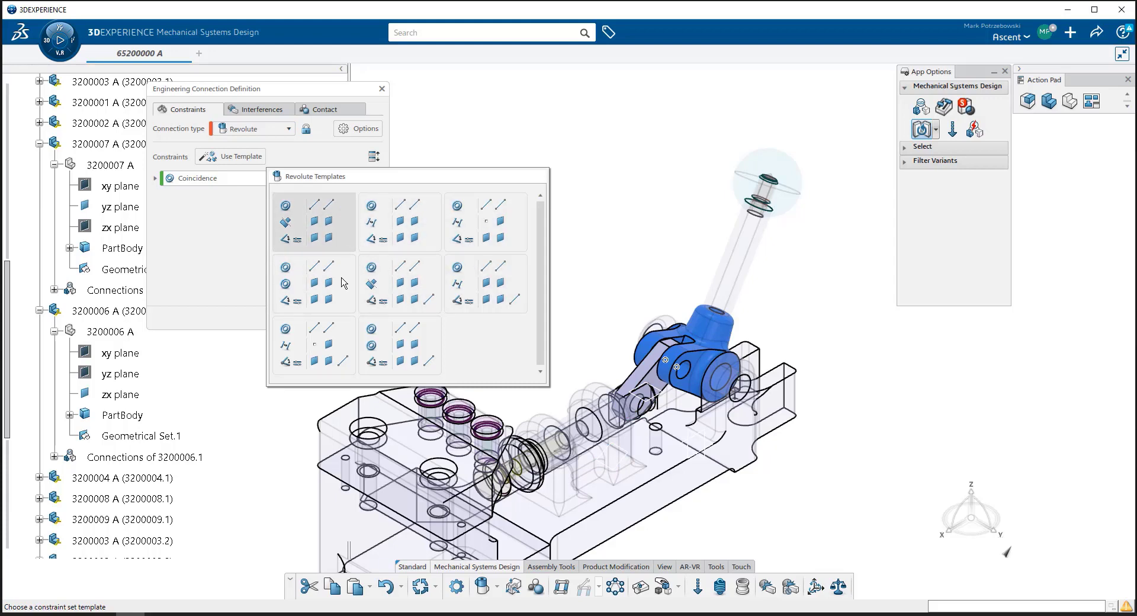
click(329, 240)
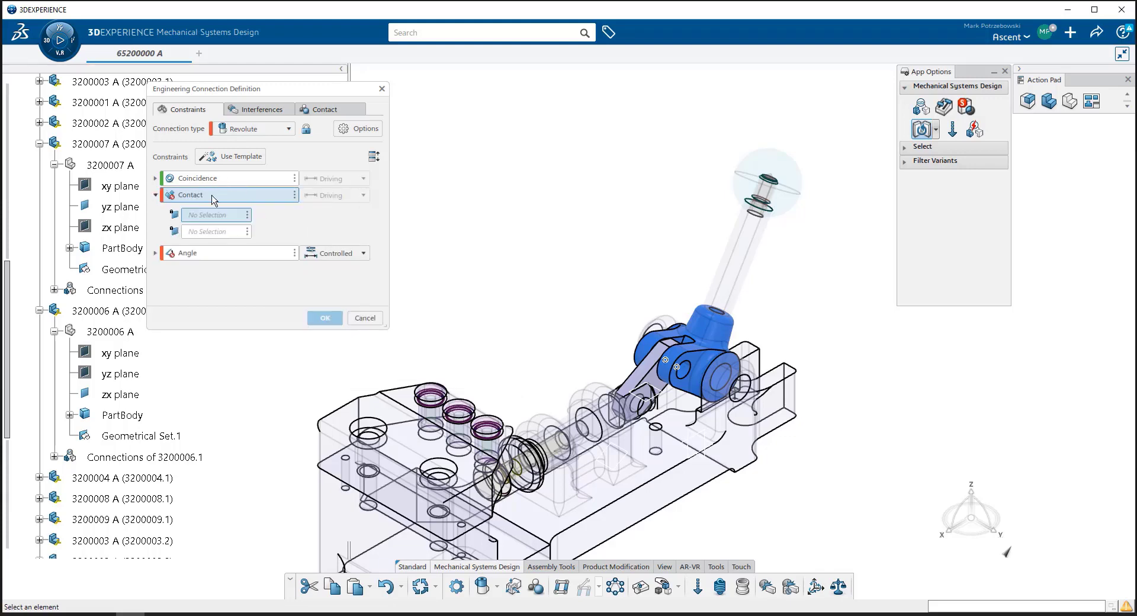
- Define the Contact constraint between the side face of link 3200007 and the mating inner face of handle fork 3200002
click(214, 199)
click(654, 382)
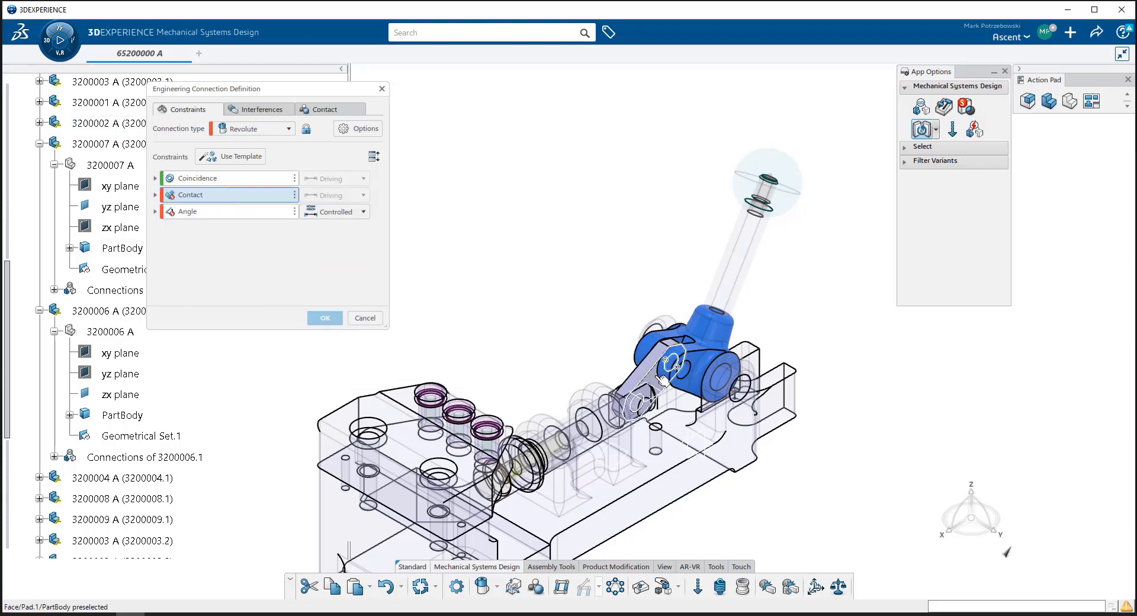
middle_click(580, 334)
right_click(581, 334)
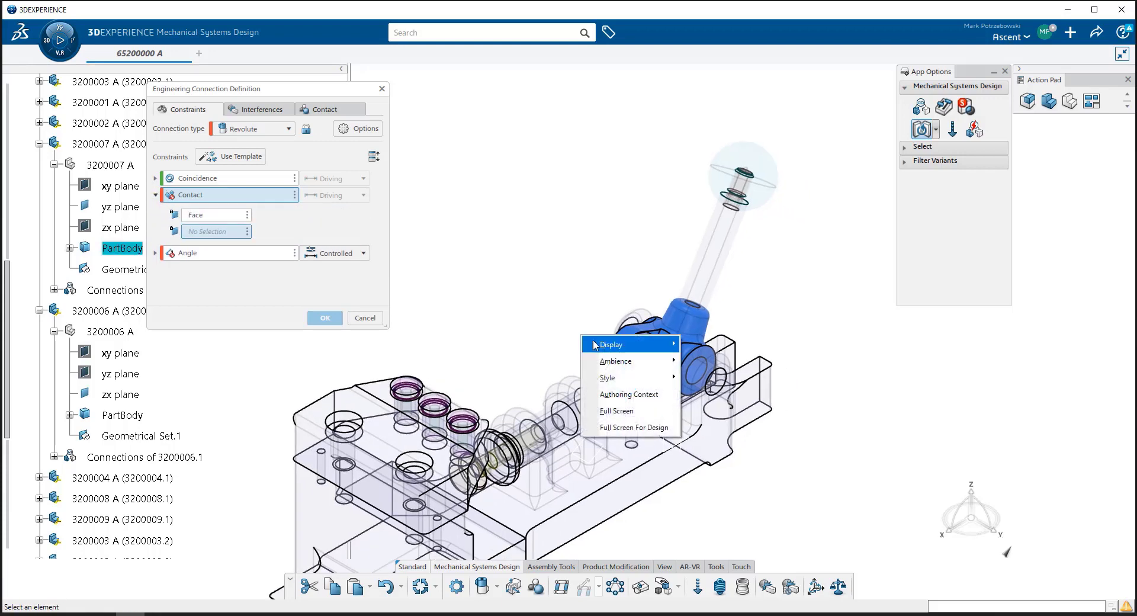
click(556, 302)
middle_click(663, 358)
right_click(657, 358)
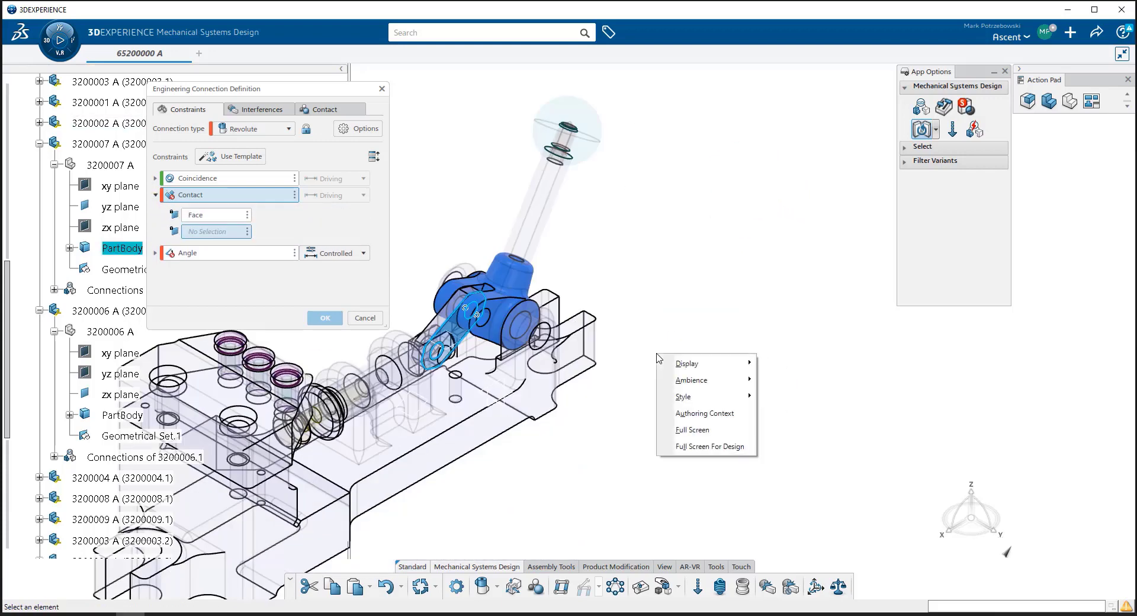
click(520, 316)
middle_drag(523, 316, 524, 316)
middle_drag(521, 302, 552, 256)
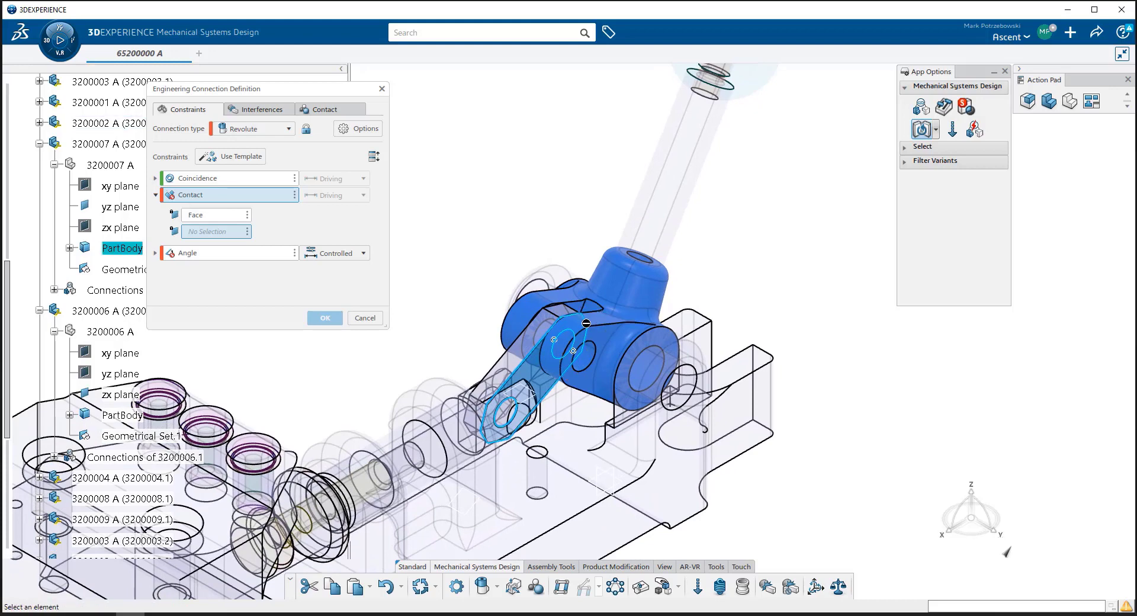
mouse_move(574, 325)
key(Up)
key(Up)
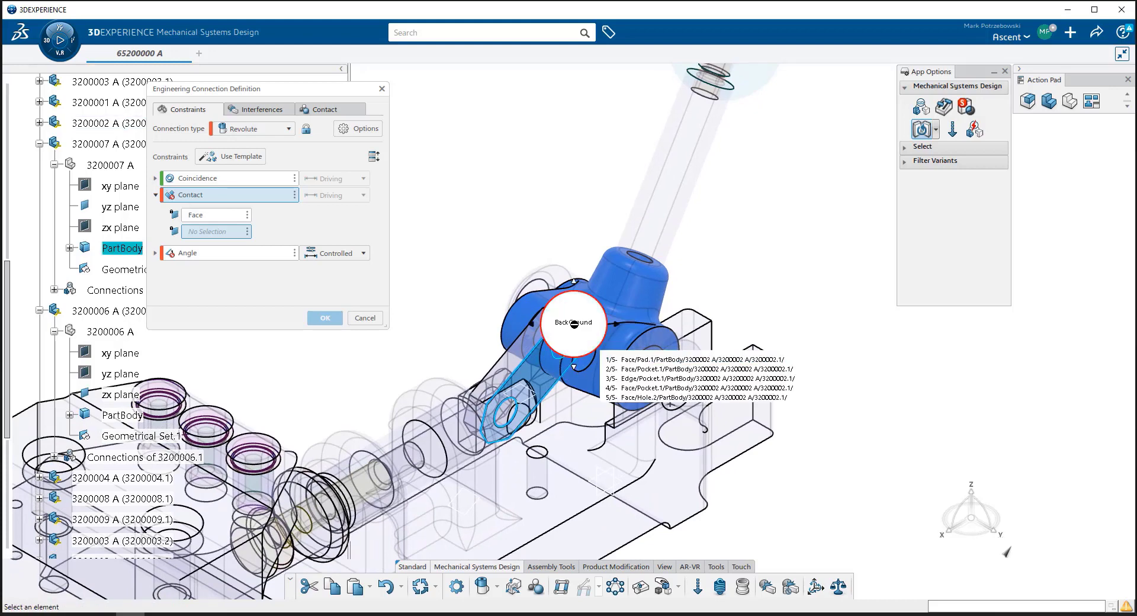
key(Up)
key(Up)
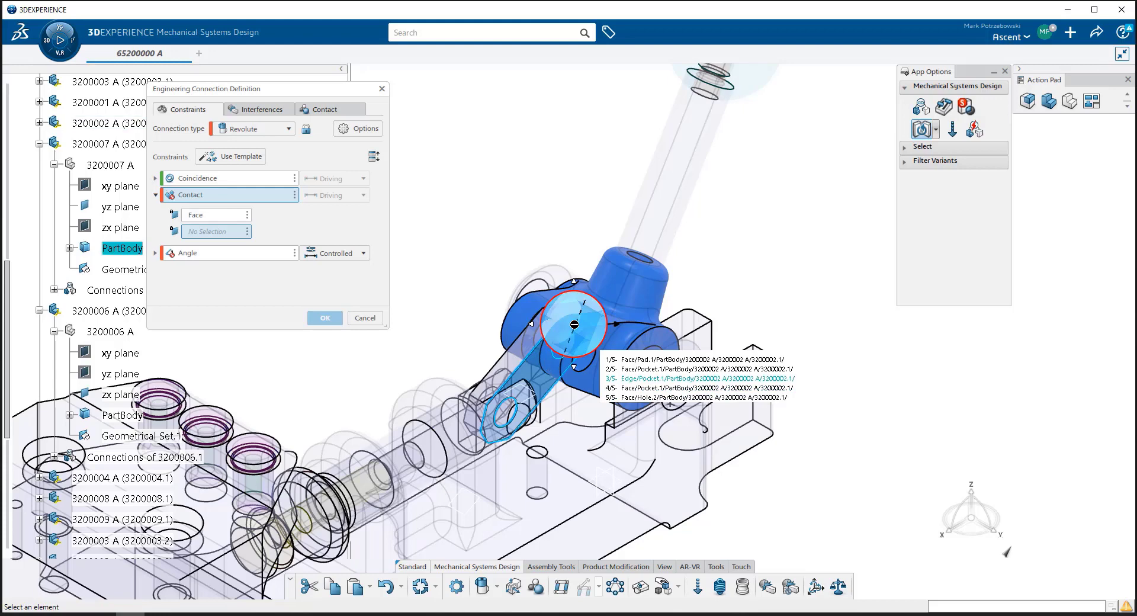
click(579, 327)
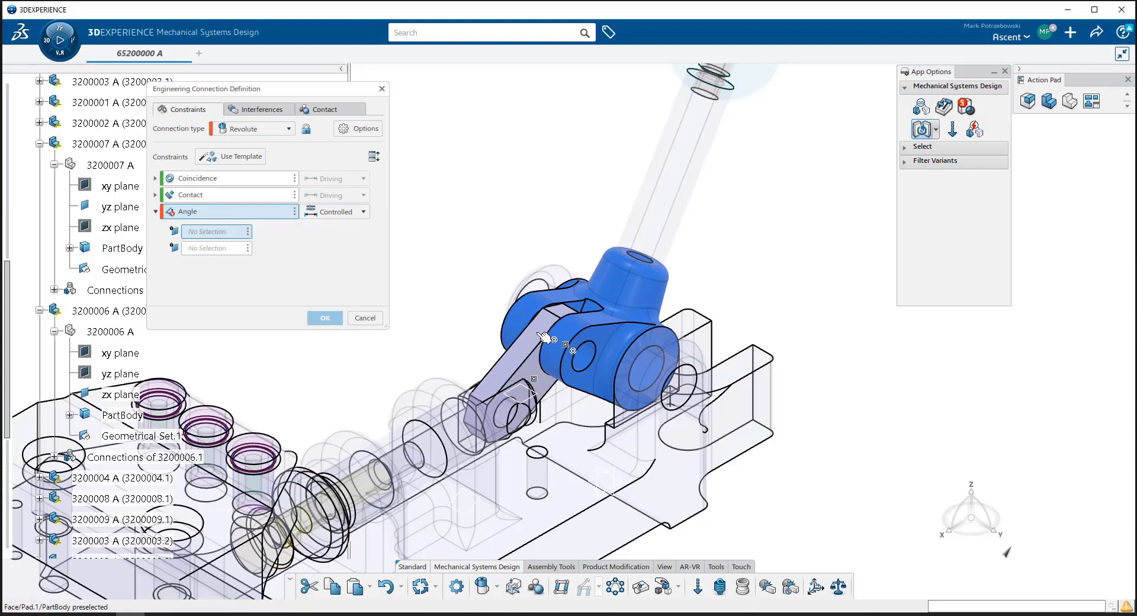
- Define the controlled Angle between the link's upper face and the fork's flat face, and accept the connection without a check contact specification
click(541, 339)
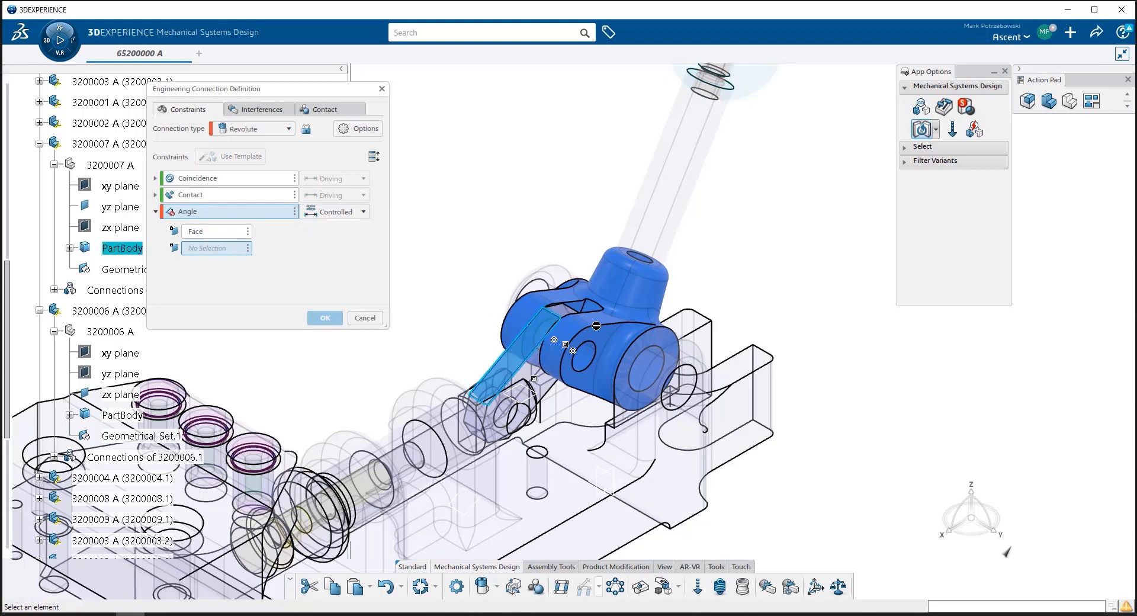
click(604, 320)
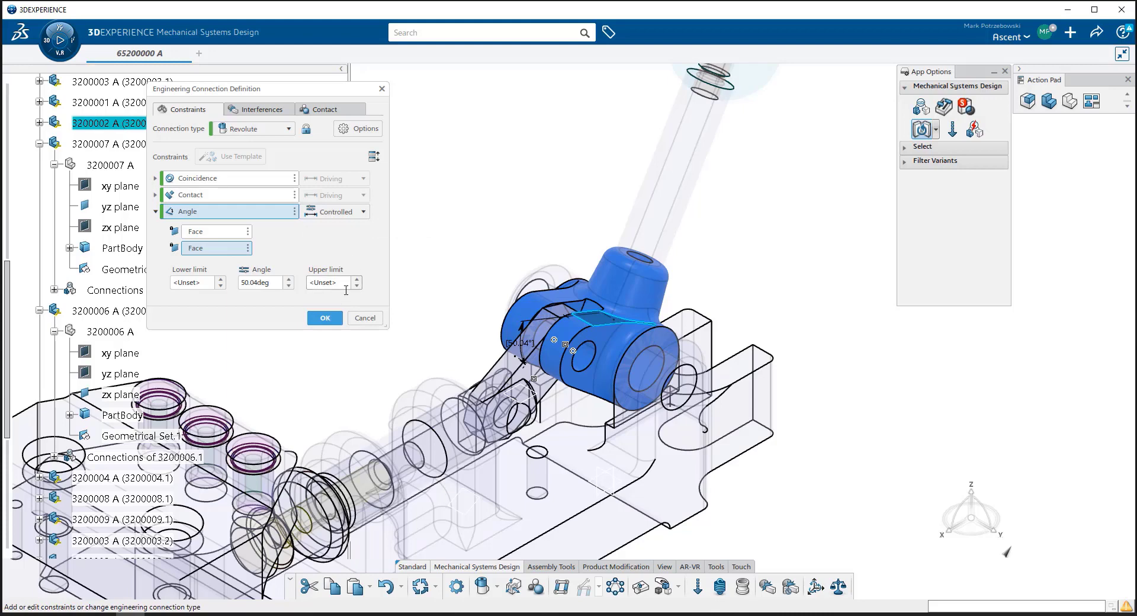
click(325, 318)
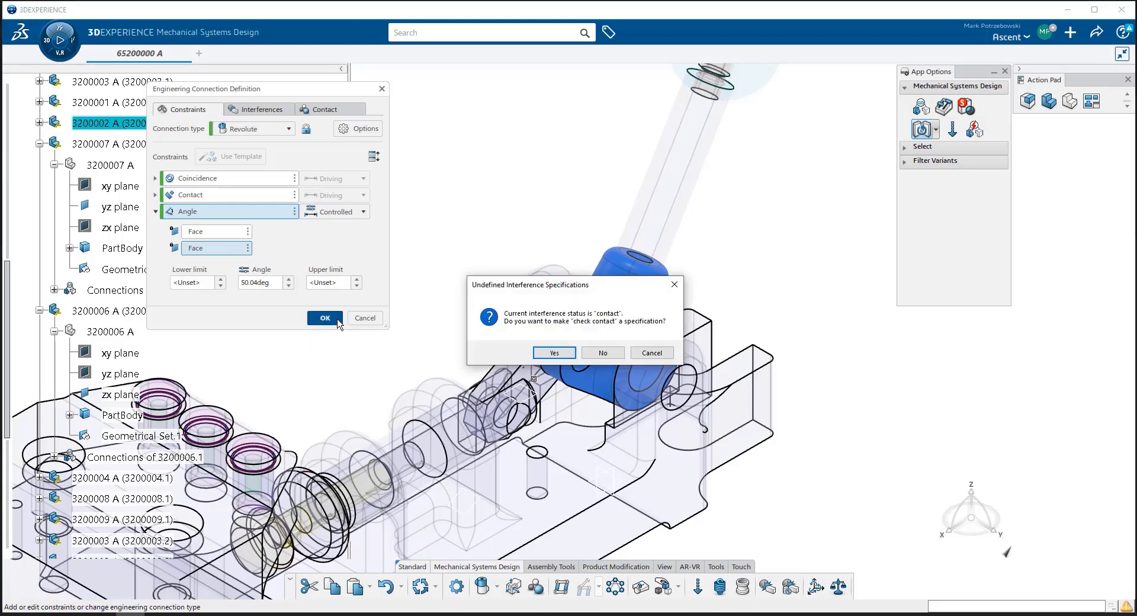
click(604, 351)
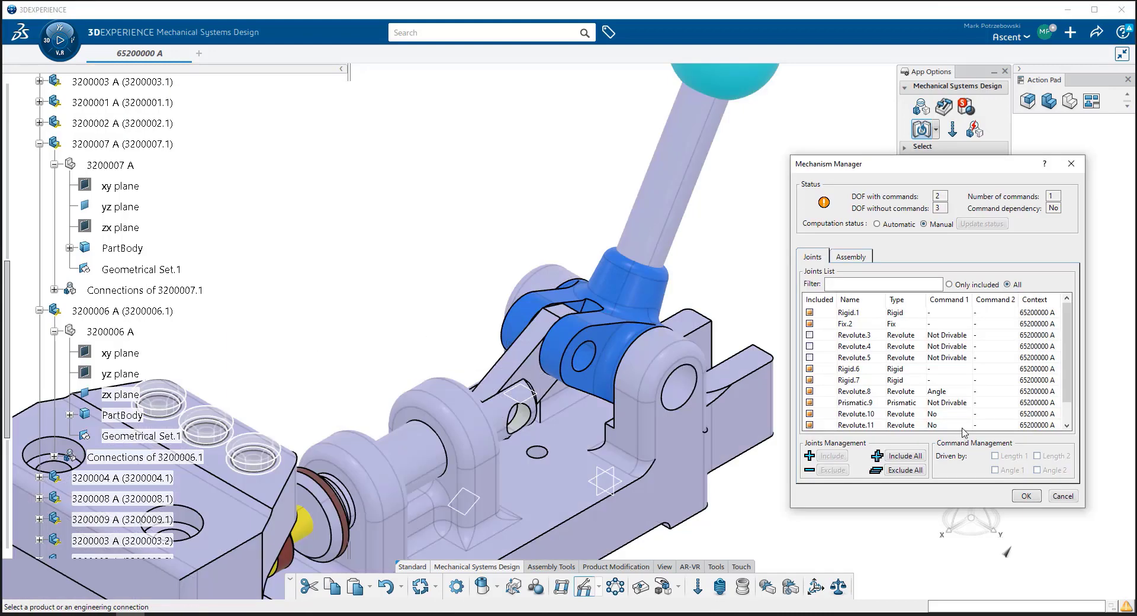
- Examine which parts the joints Revolute.10 and Revolute.11 connect, and reveal the remaining joints in the list
click(864, 413)
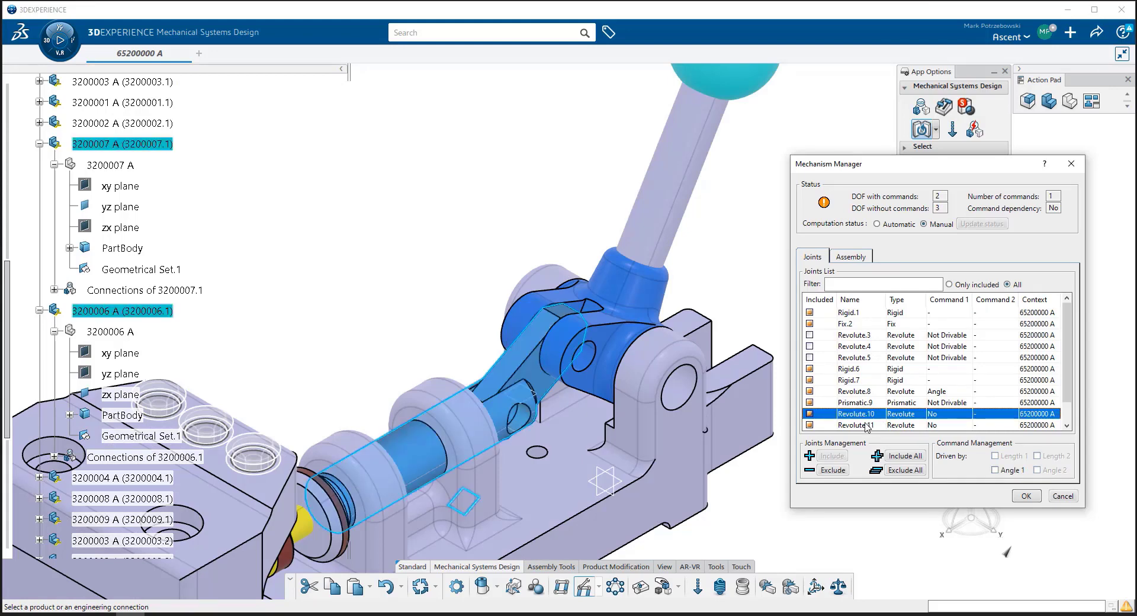
click(866, 425)
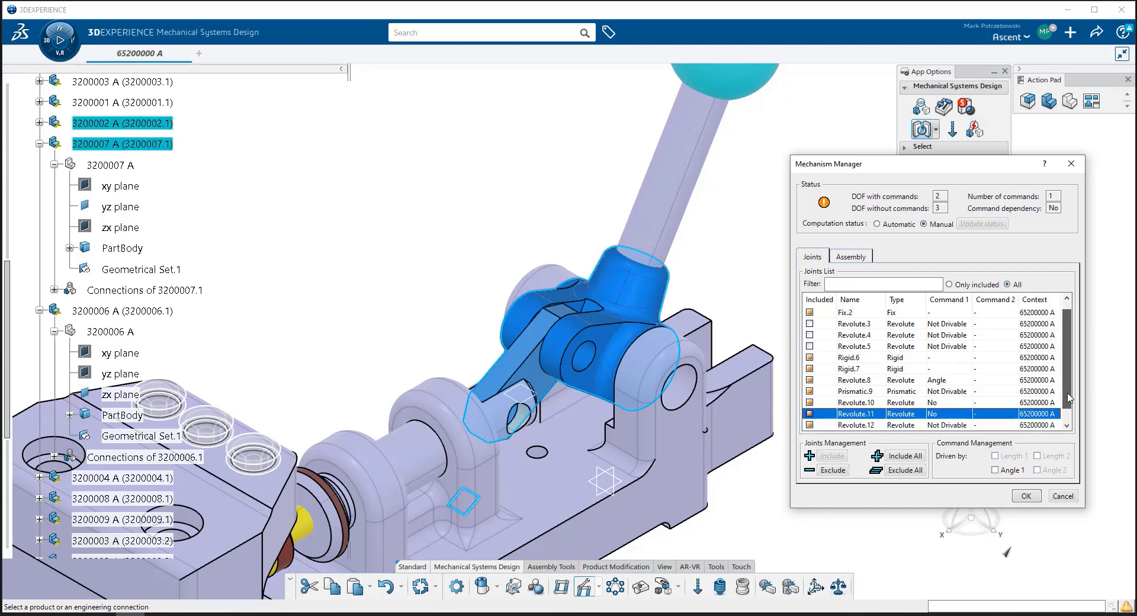
click(1067, 425)
click(1066, 426)
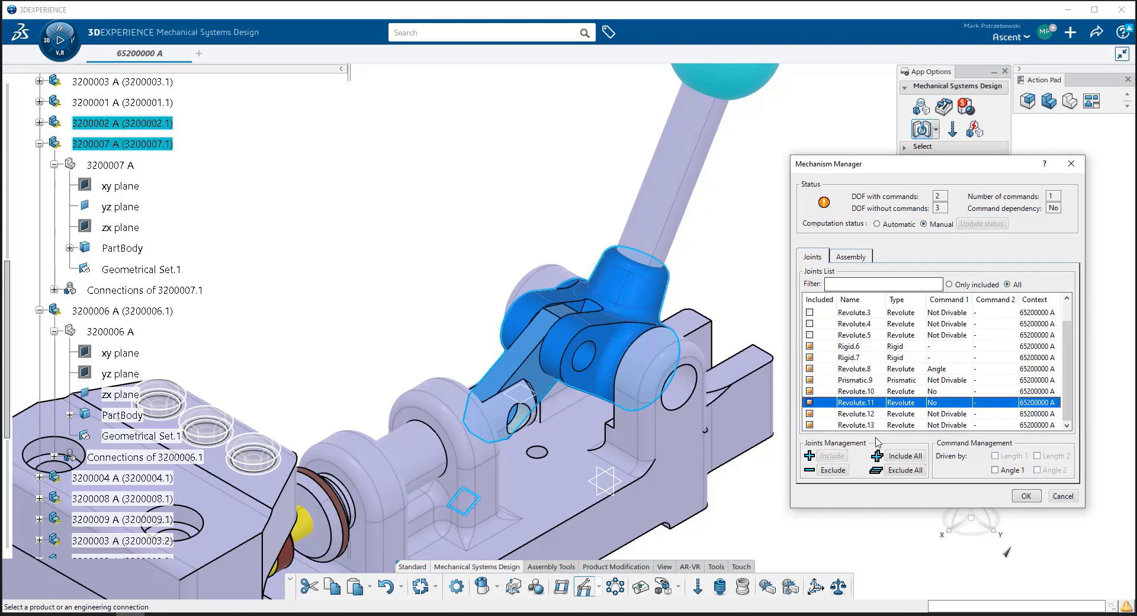
- Open Revolute.12, between shaft 3200006 and disc 3200009, for editing and delete its Coincidence and Contact constraints
click(872, 415)
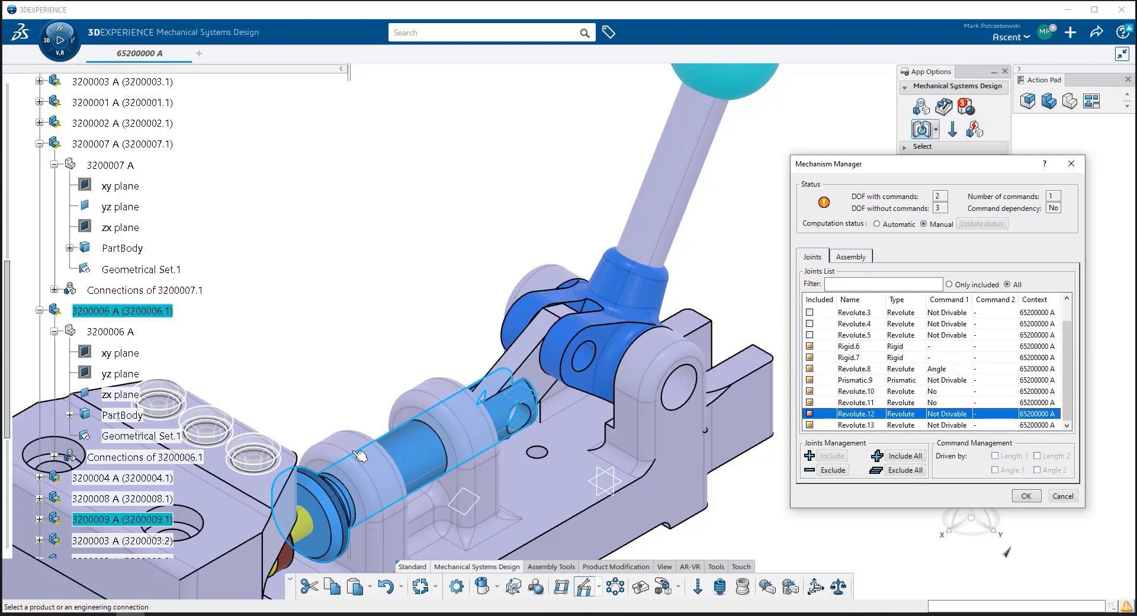
middle_drag(399, 335, 596, 162)
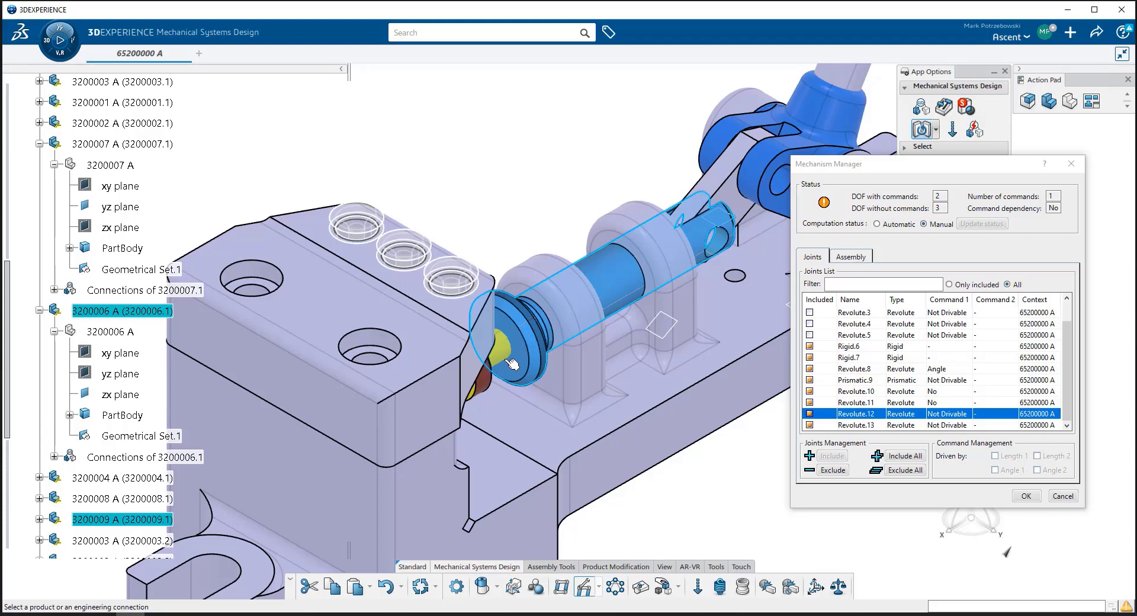
right_click(900, 417)
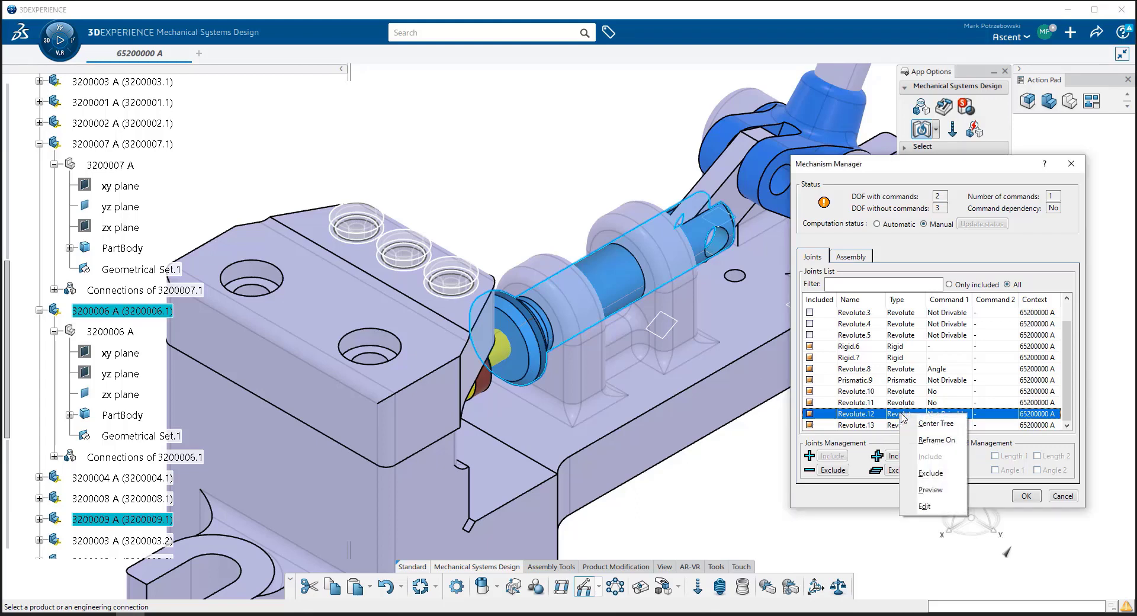
click(933, 506)
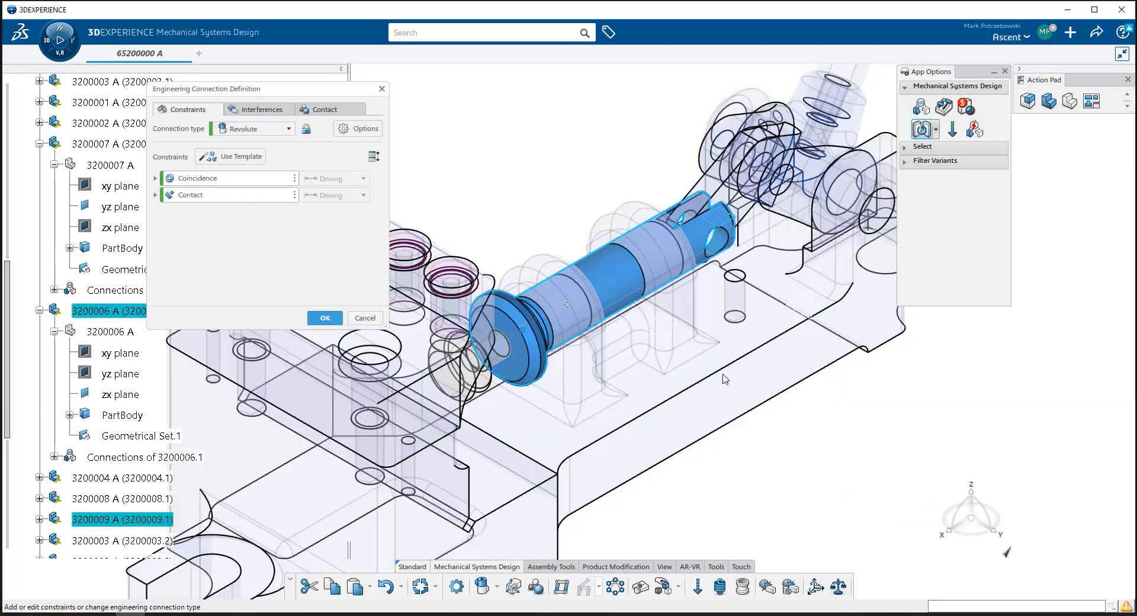
click(228, 182)
right_click(227, 184)
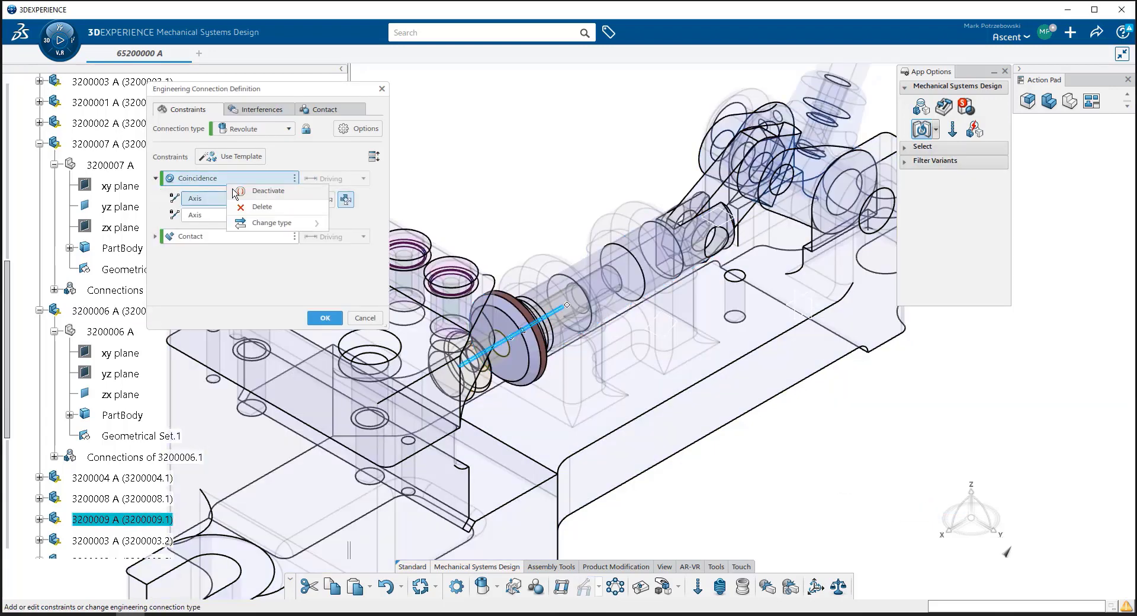
click(252, 207)
right_click(225, 181)
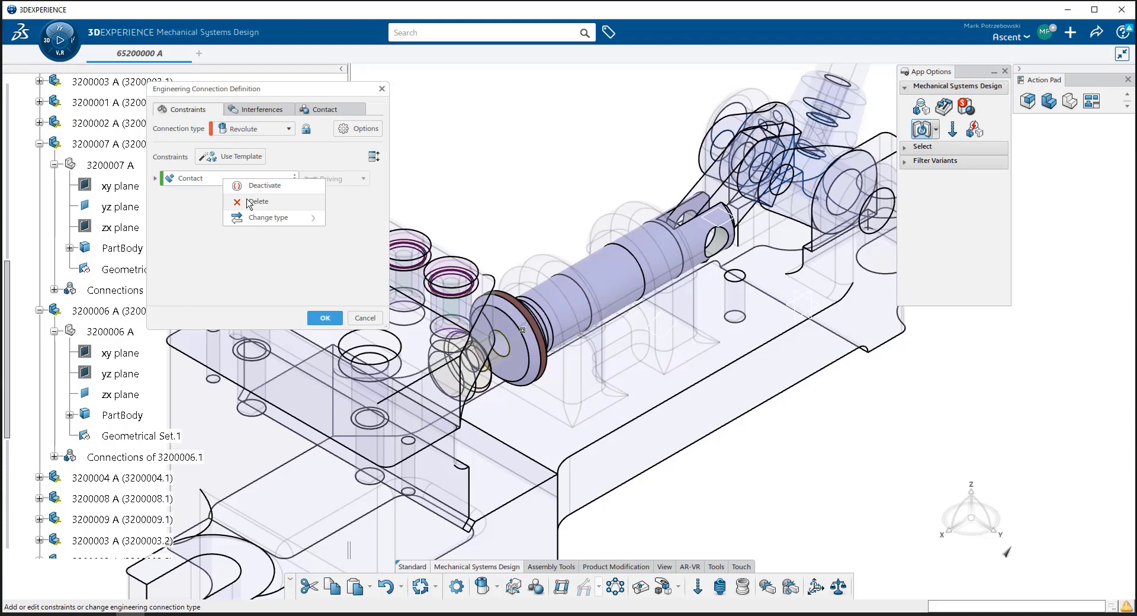
click(249, 202)
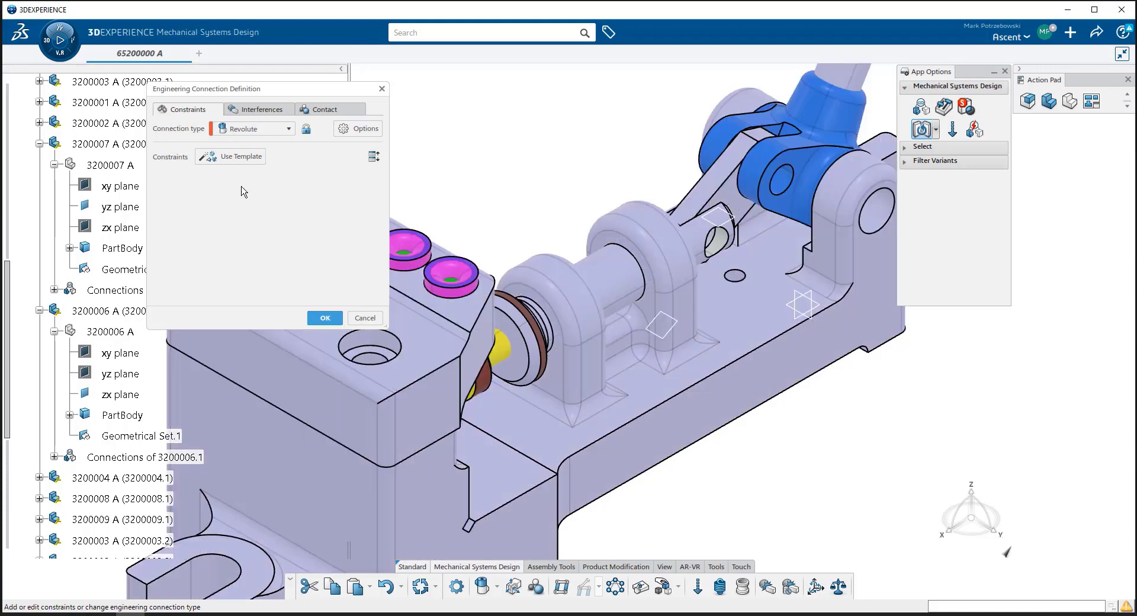
- Change the connection to Rigid, fix 3200009 together with 3200006, and accept it without a check contact specification
click(289, 132)
click(239, 154)
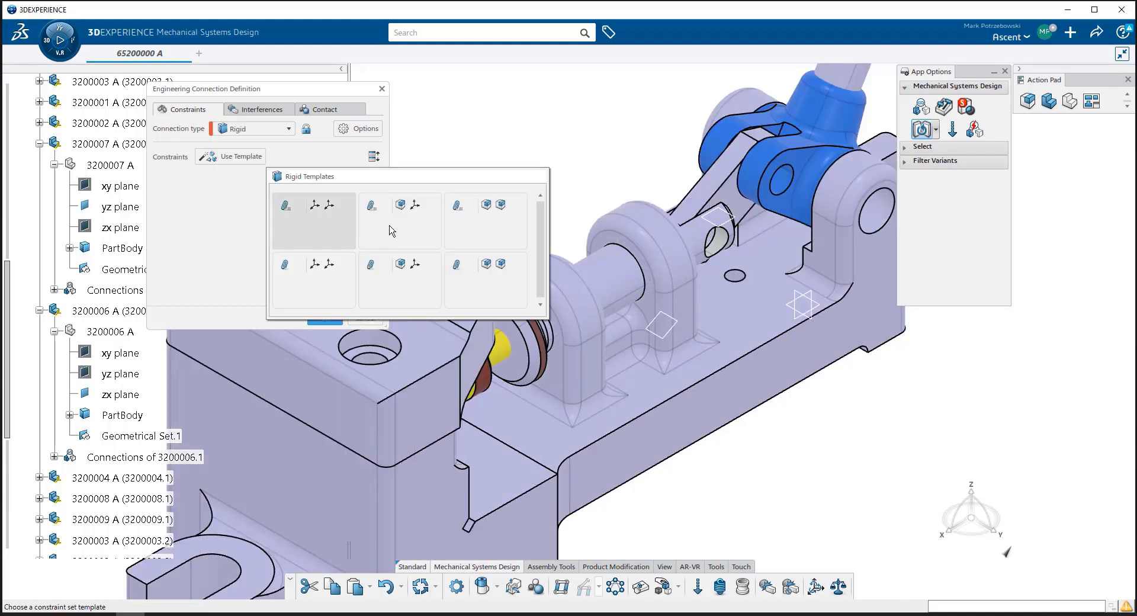
click(490, 270)
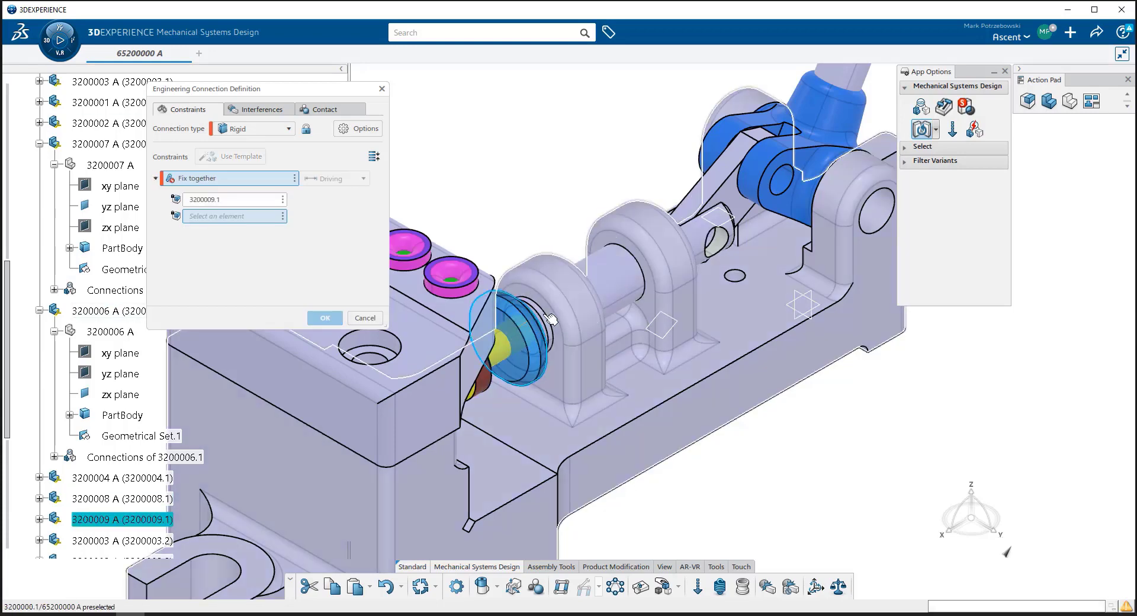
click(521, 330)
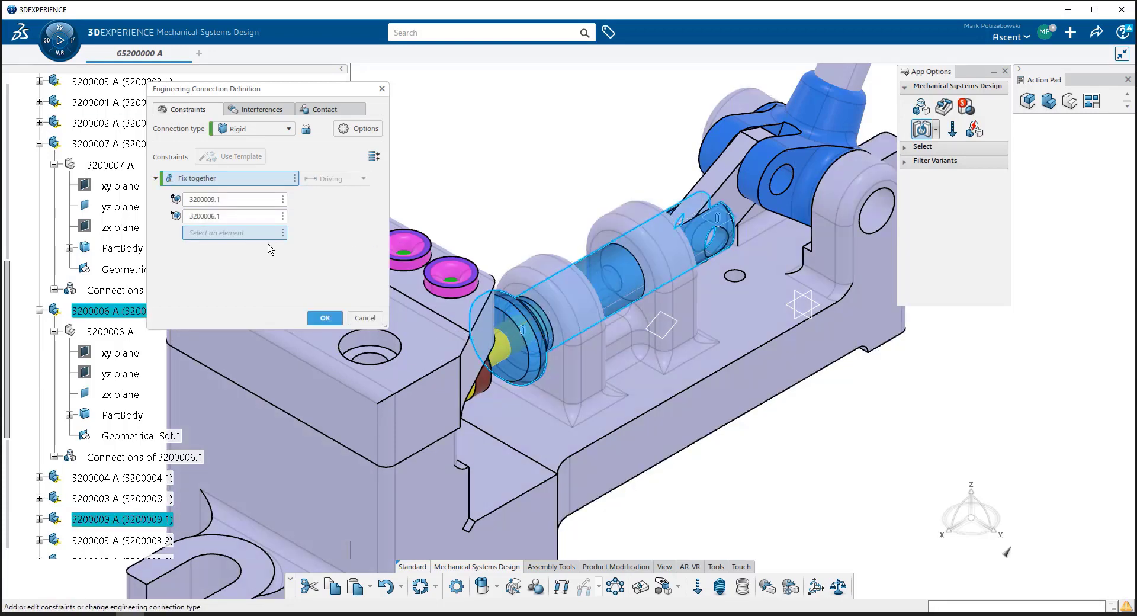
click(327, 318)
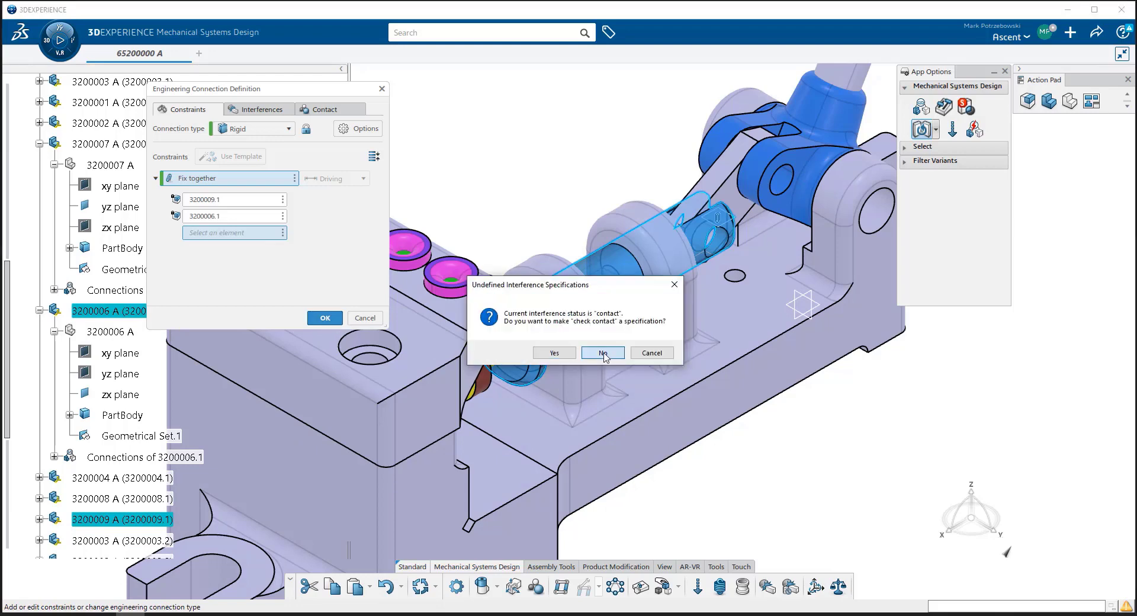
click(603, 353)
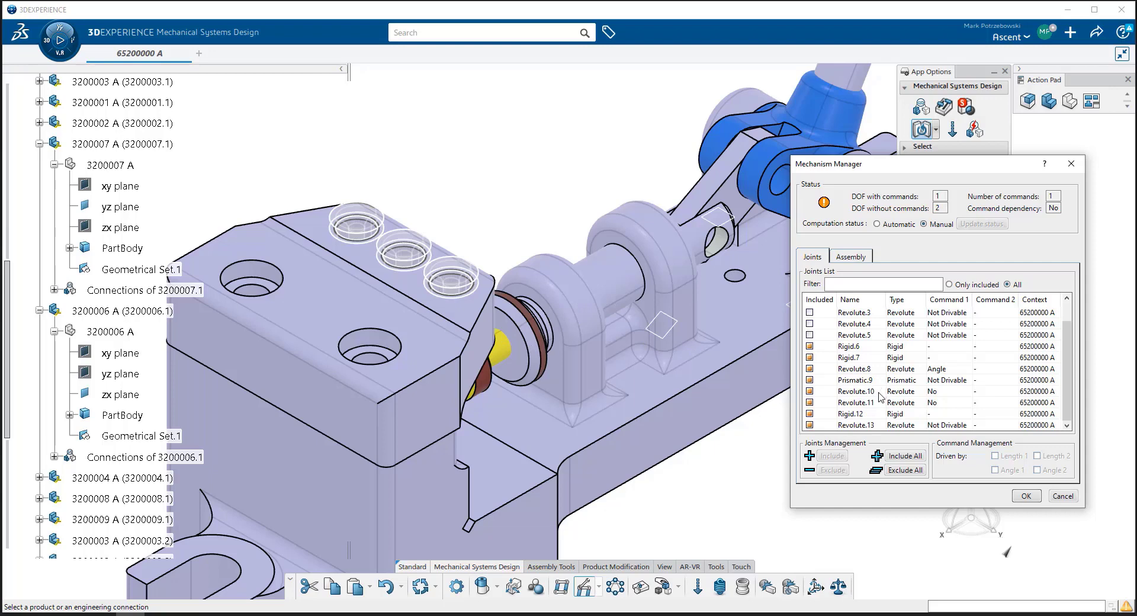
- Open Revolute.13, between parts 3200008 and 3200009, for editing and delete its Coincidence and Offset constraints
click(864, 425)
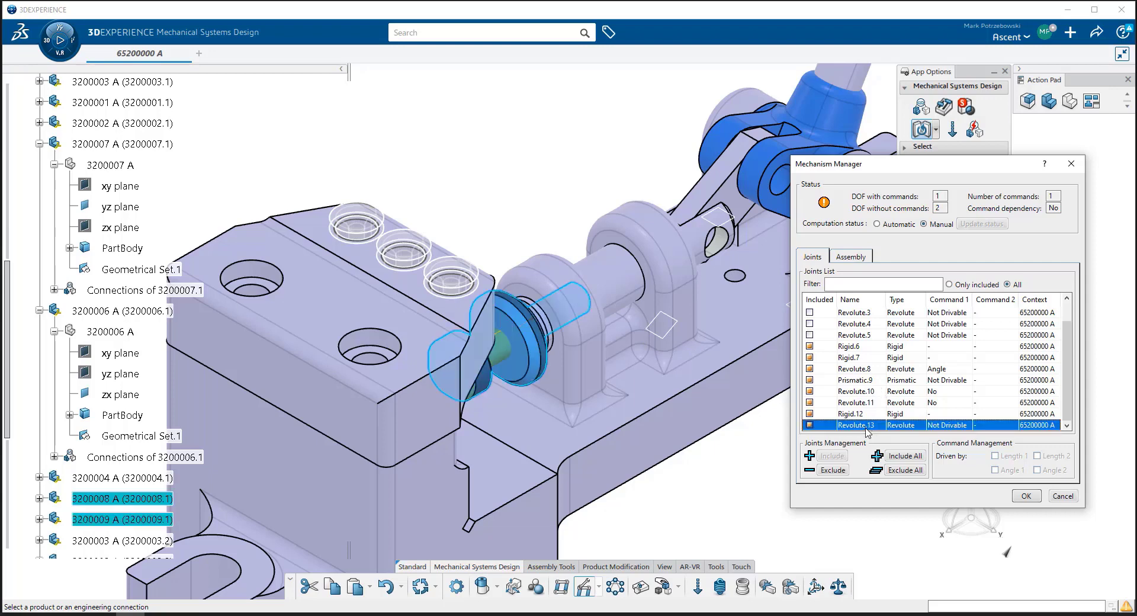
right_click(868, 427)
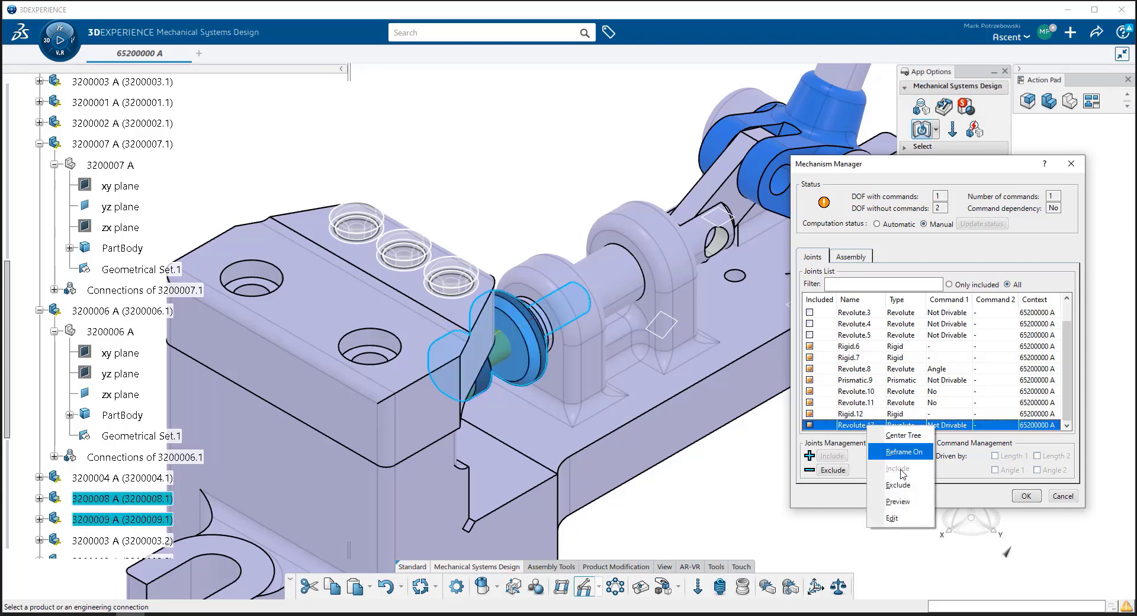
click(900, 519)
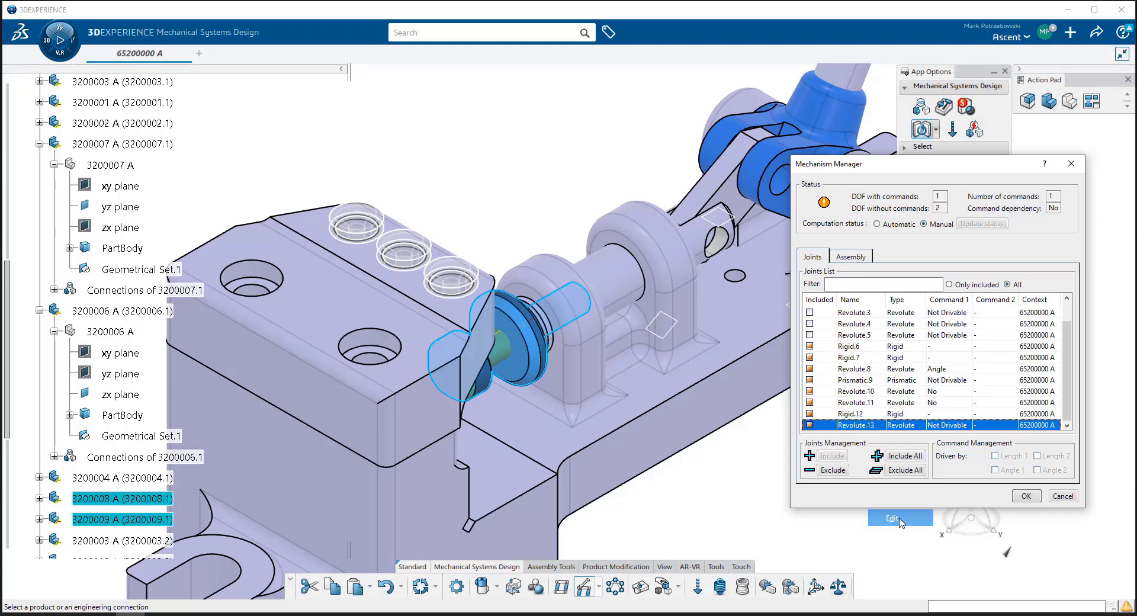
right_click(236, 184)
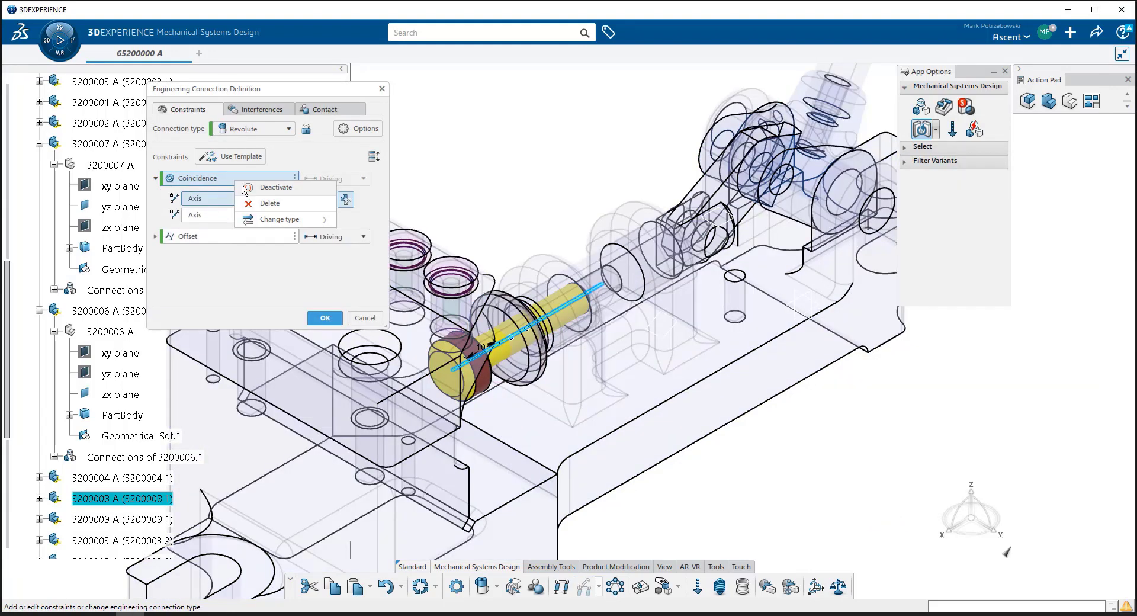
click(257, 203)
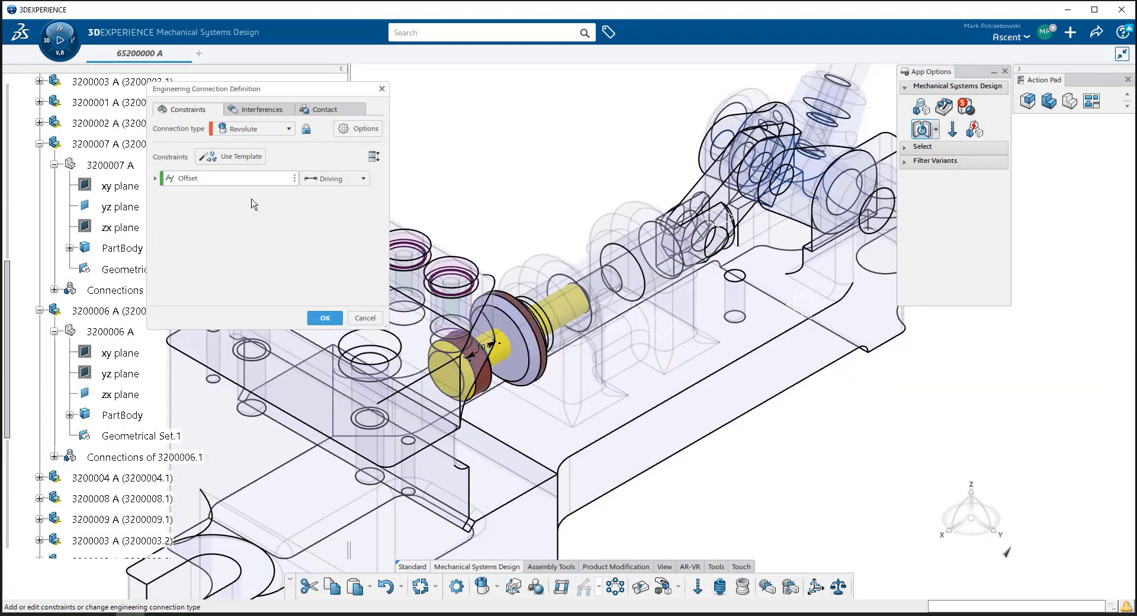
right_click(240, 181)
click(263, 205)
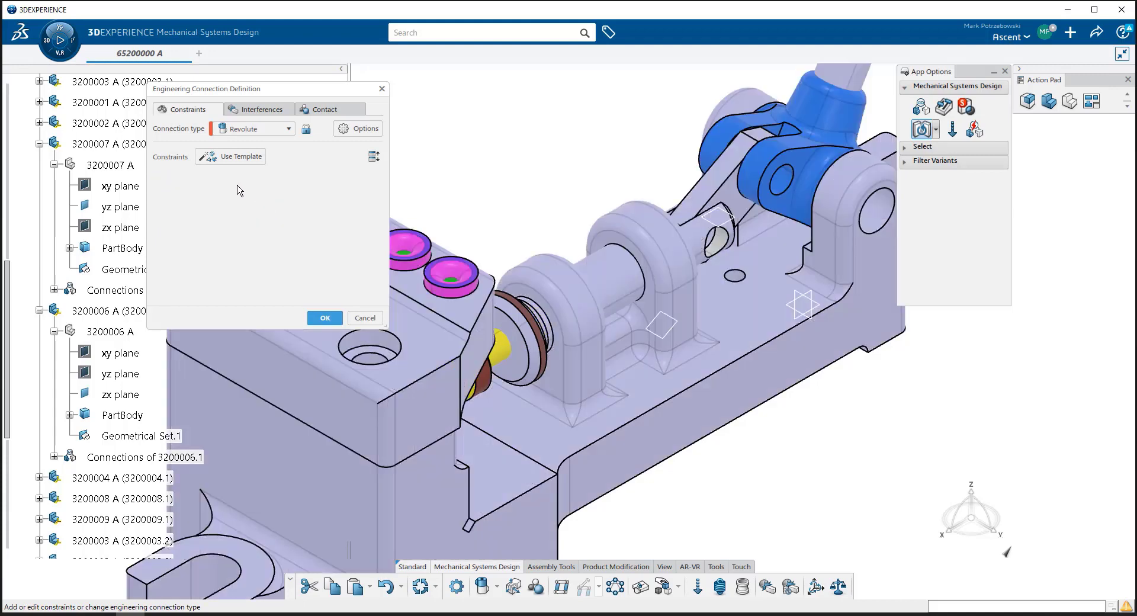
- Change the connection to Rigid, fix 3200008 together with 3200006, and accept it despite the interference clash
click(261, 128)
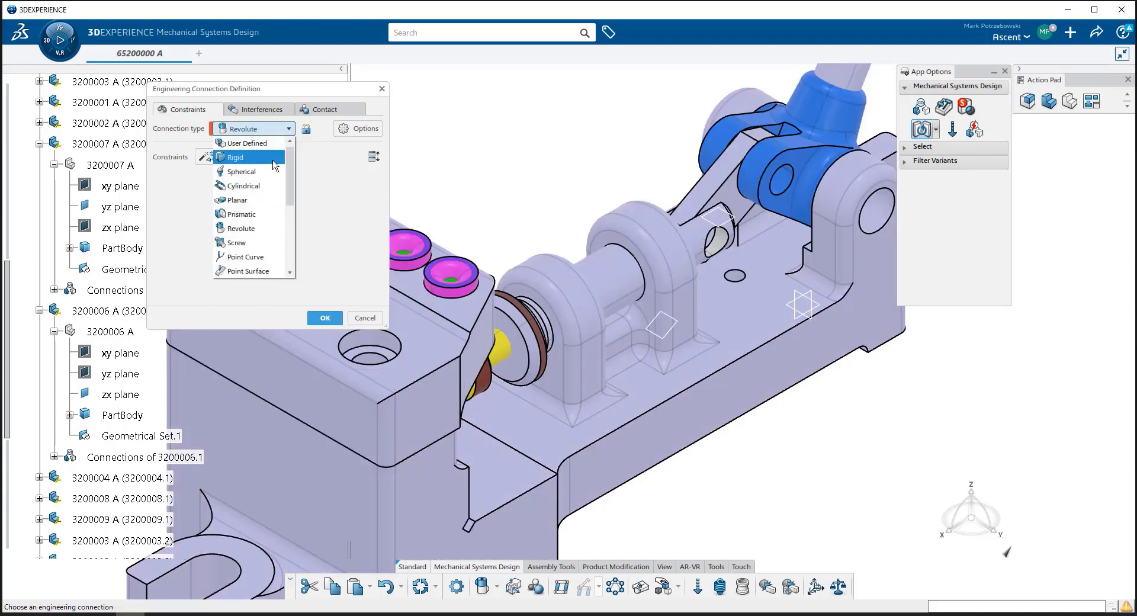
click(274, 158)
click(482, 283)
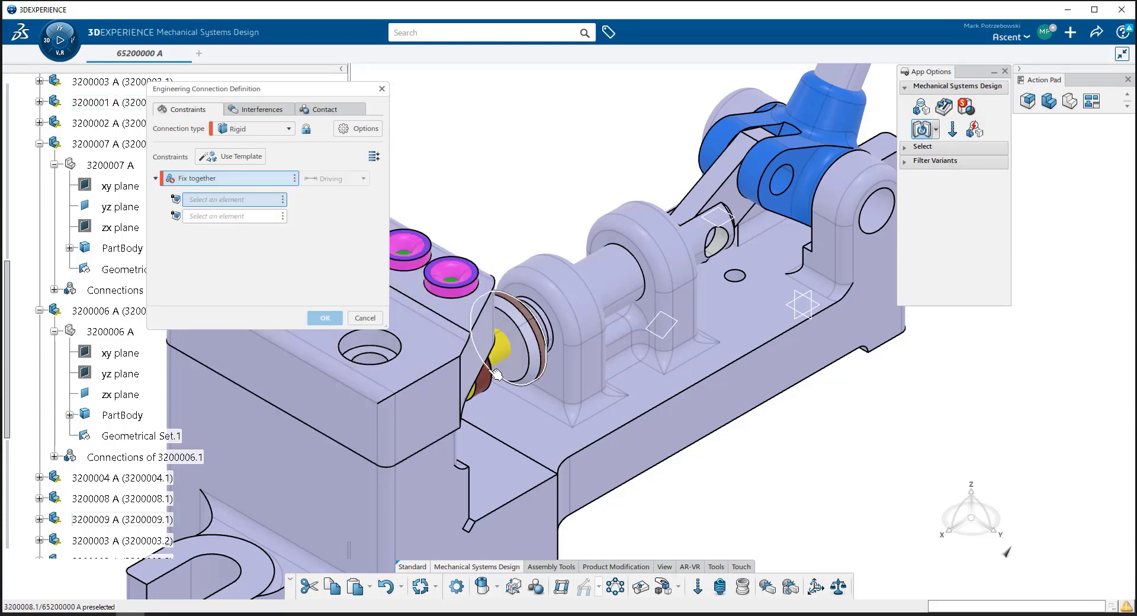
click(504, 353)
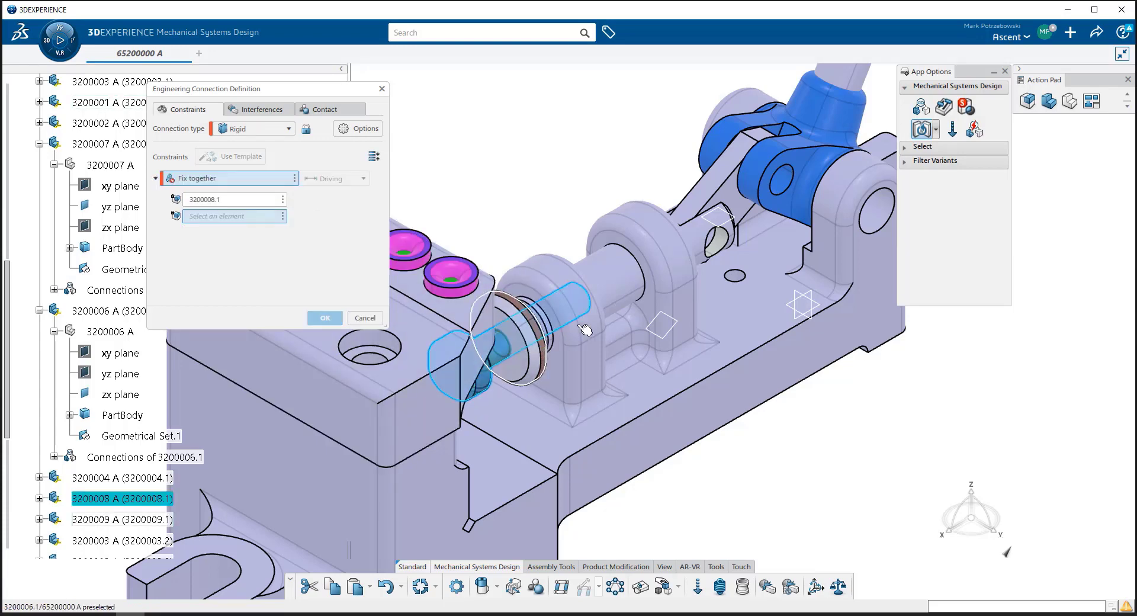
click(621, 301)
click(325, 318)
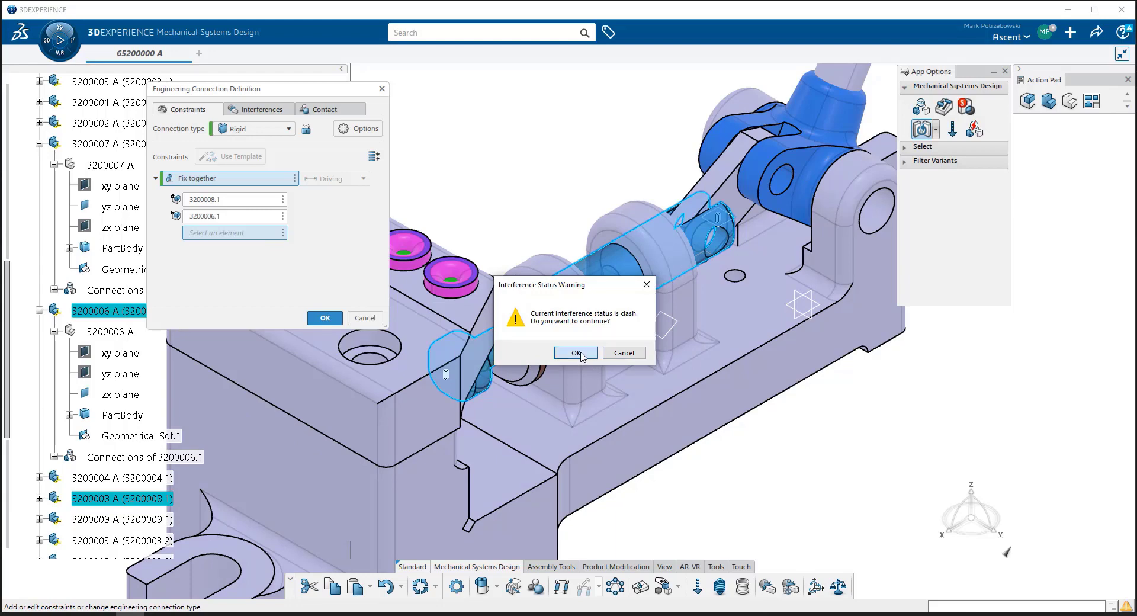
click(575, 353)
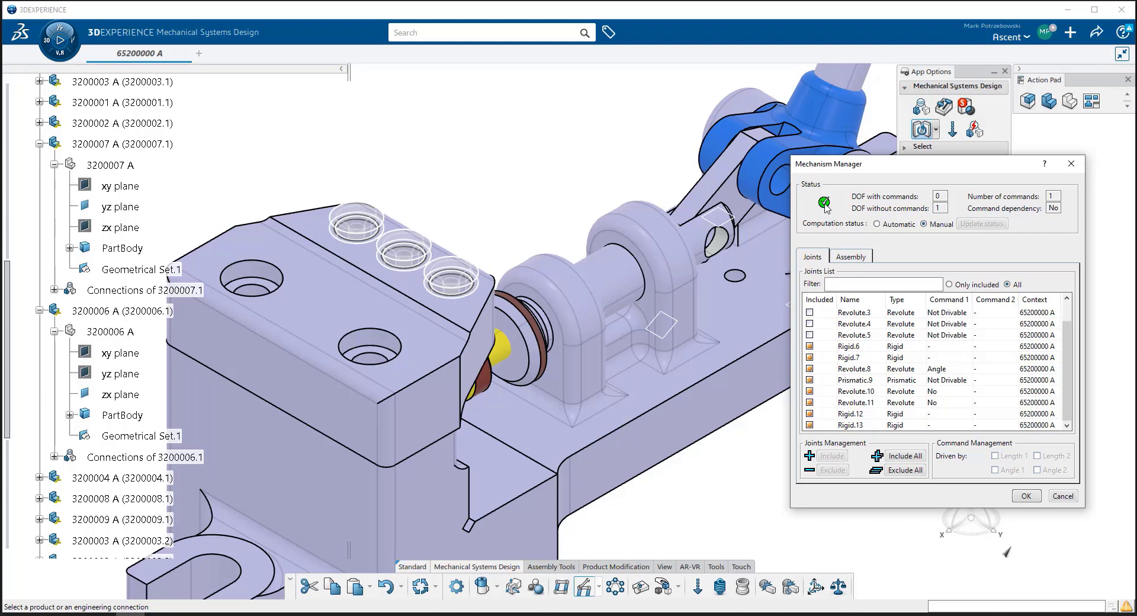
- Check the mechanism's status, degrees of freedom and number of commands, and accept the Mechanism Manager settings
mouse_move(826, 206)
double_click(938, 196)
double_click(1048, 196)
click(938, 207)
double_click(940, 196)
click(1026, 496)
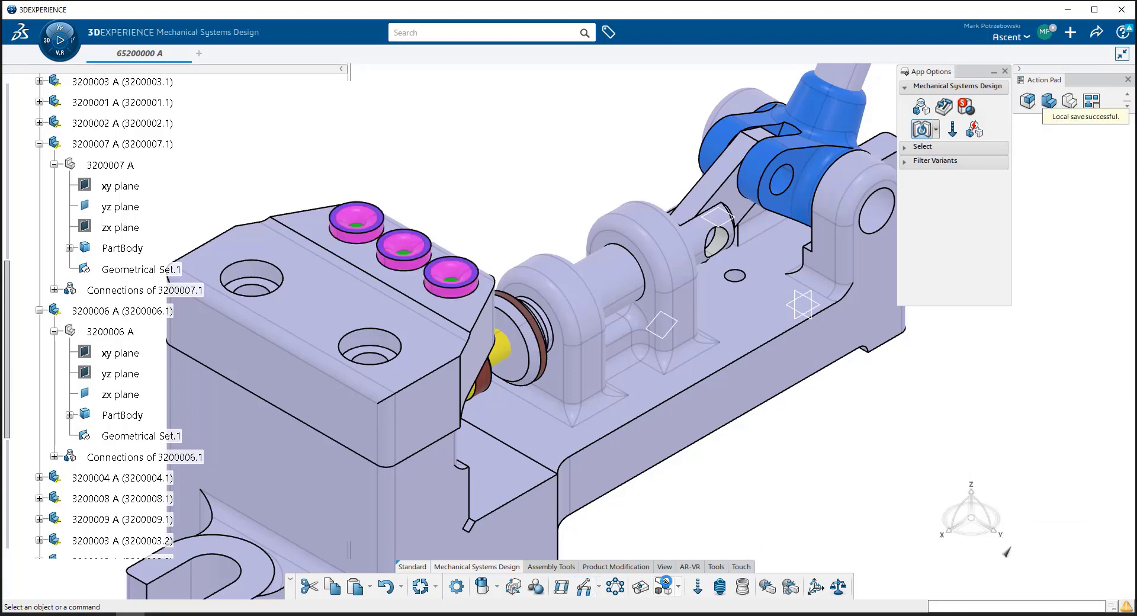
- Play the mechanism by driving Command.1 to about 239.4 deg, check the mechanism status and close the player
click(639, 587)
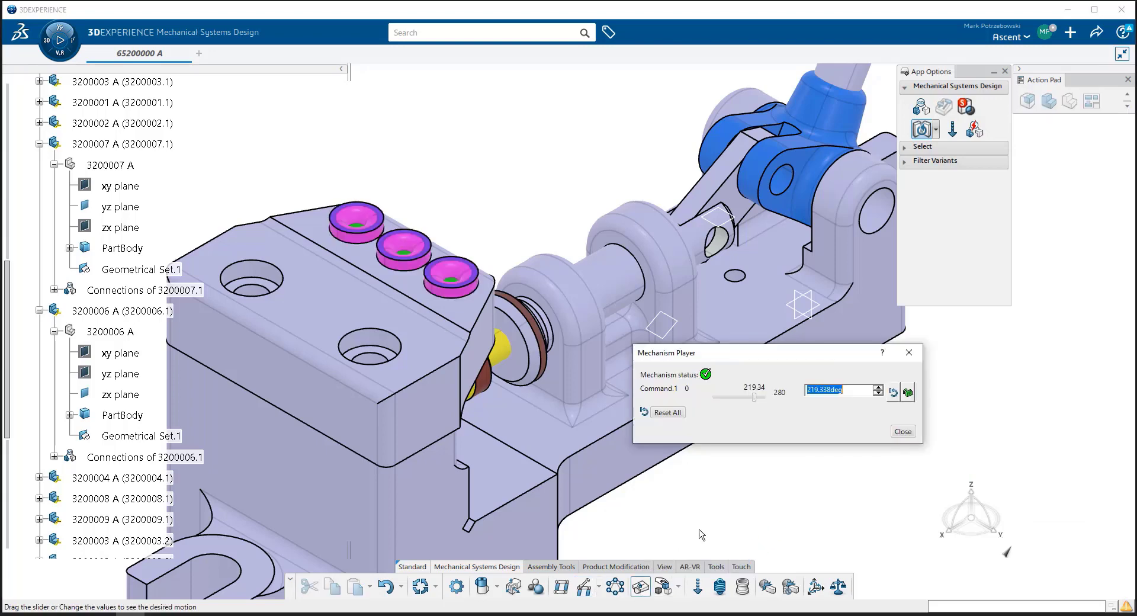
drag(753, 403, 739, 392)
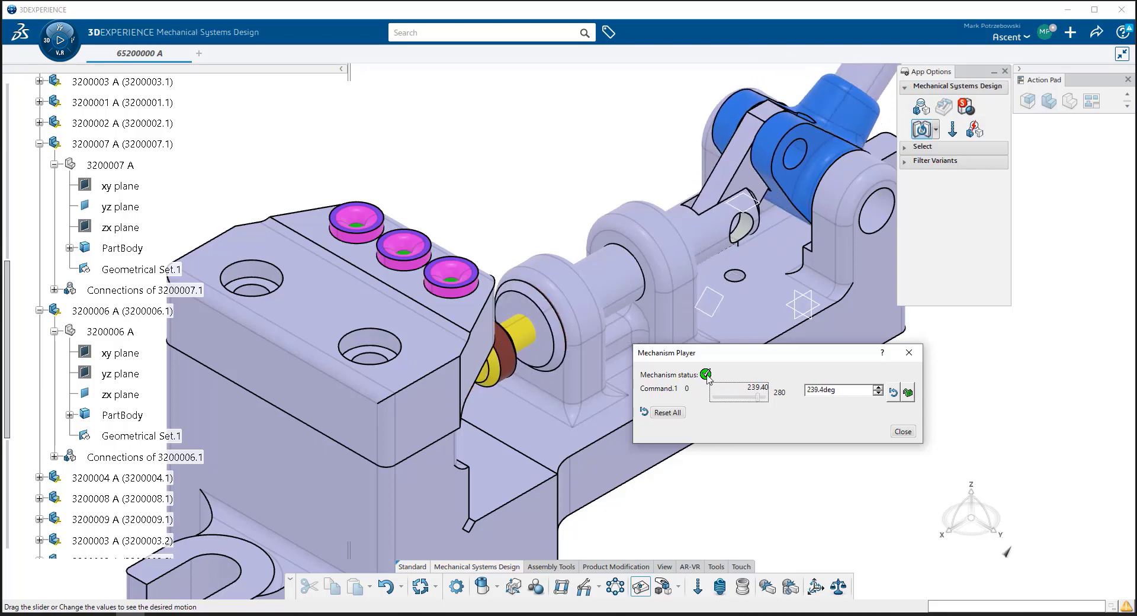
mouse_move(708, 377)
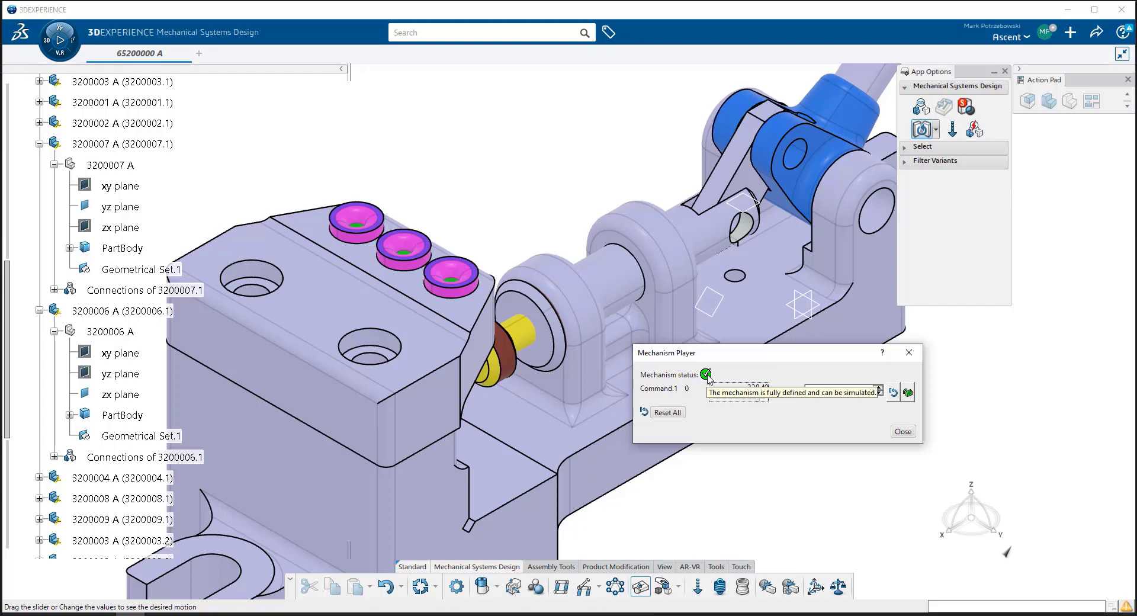
click(902, 431)
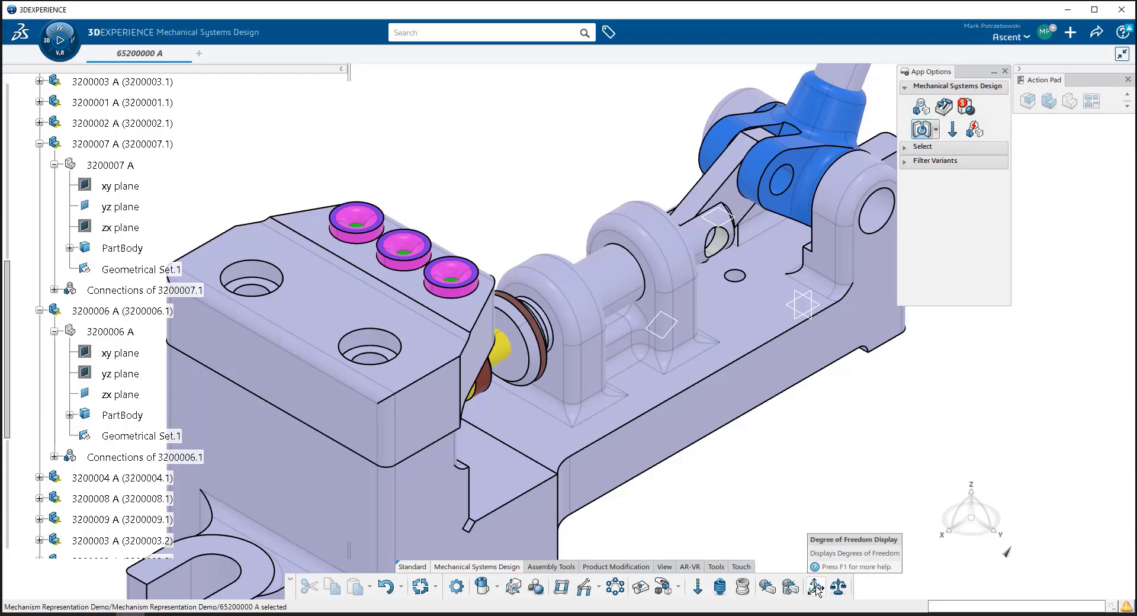
- Display the assembly's degrees of freedom by color, select all partially constrained parts and close the display
click(816, 587)
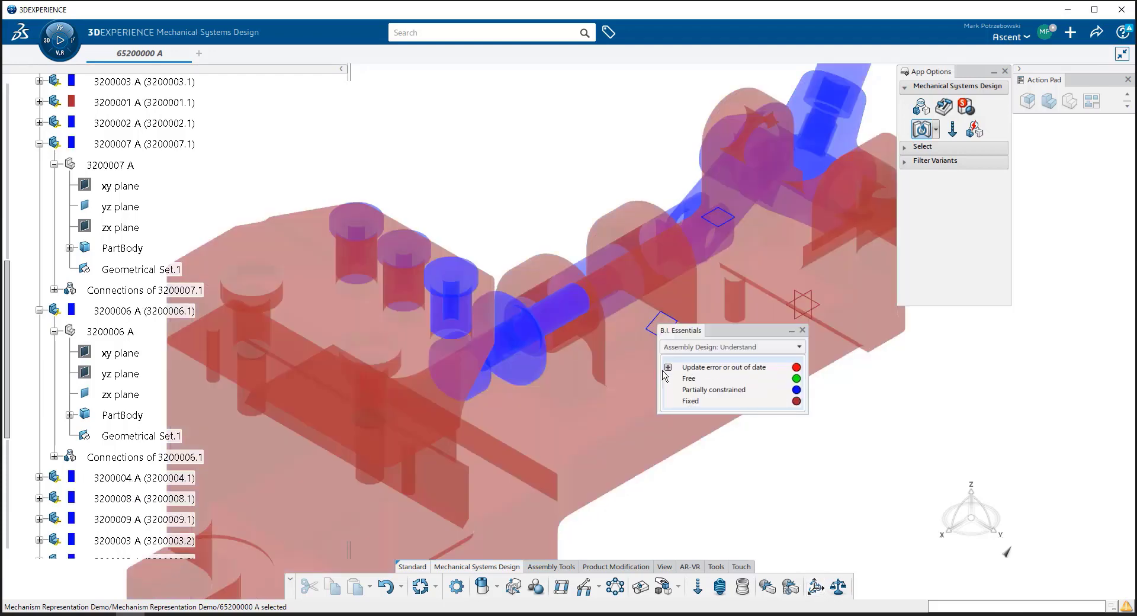
drag(716, 331, 513, 88)
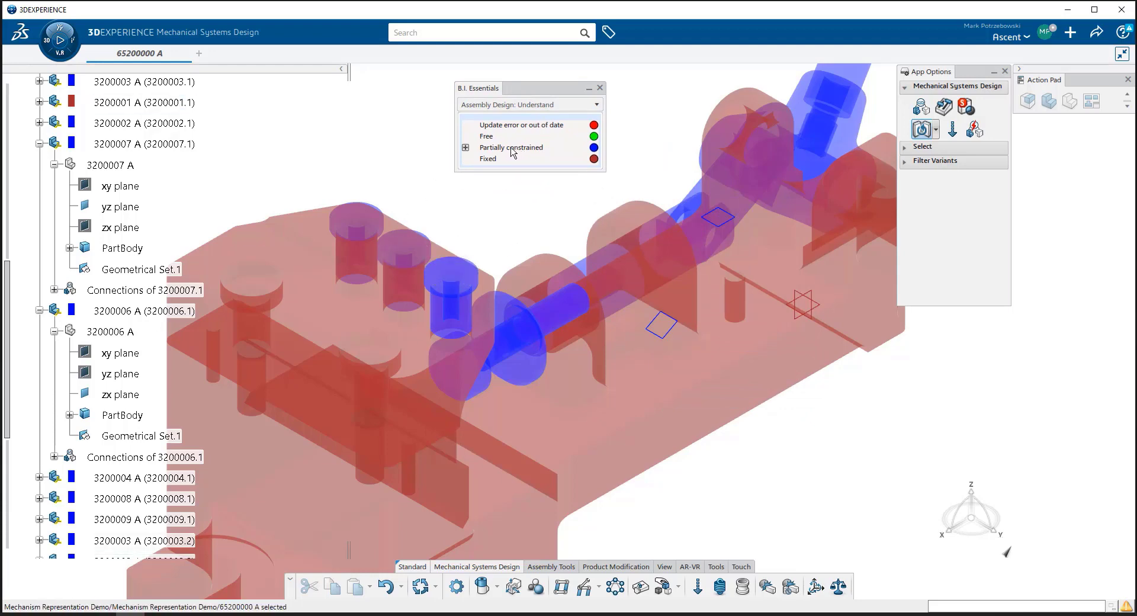
click(468, 149)
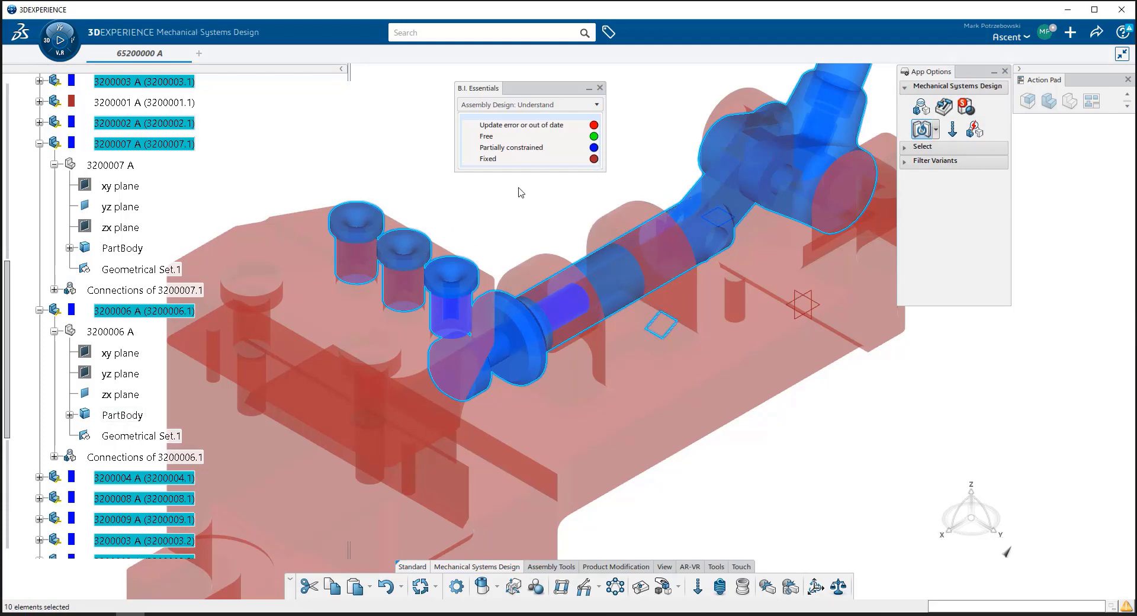
click(601, 88)
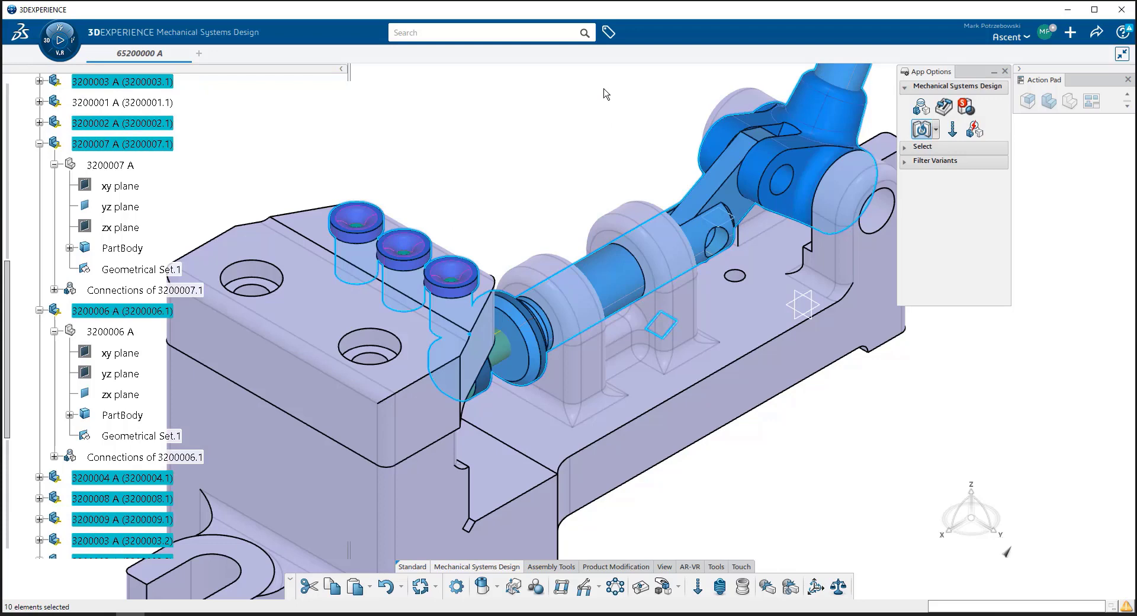
- Clear the part selection and zoom out to examine the complete clamp assembly, from the base block to the ball handle
click(585, 154)
middle_drag(553, 308, 556, 231)
right_click(555, 231)
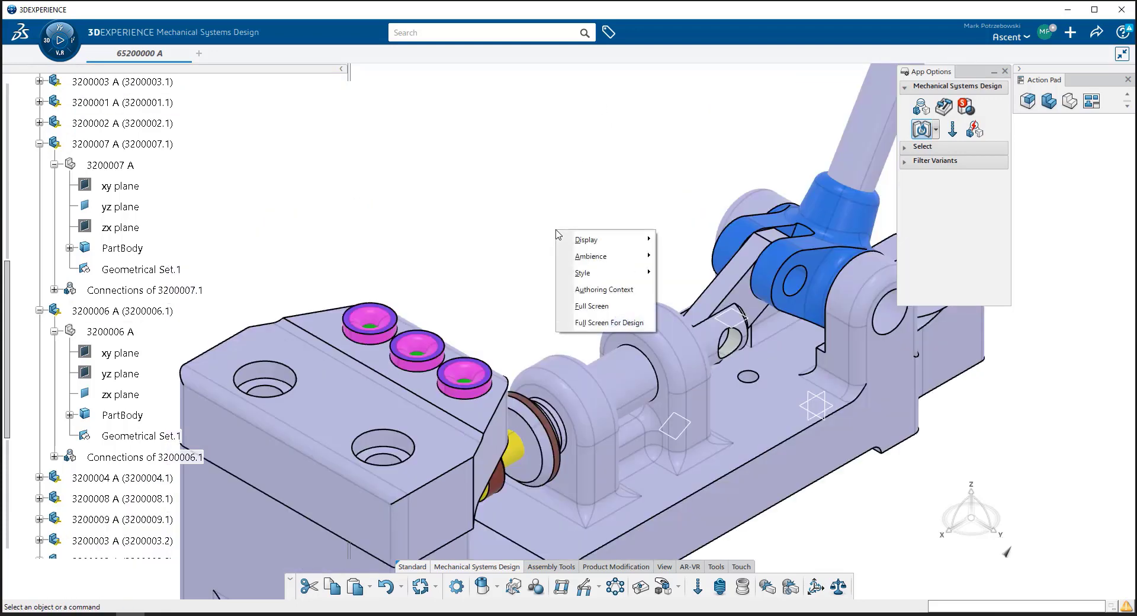
click(550, 276)
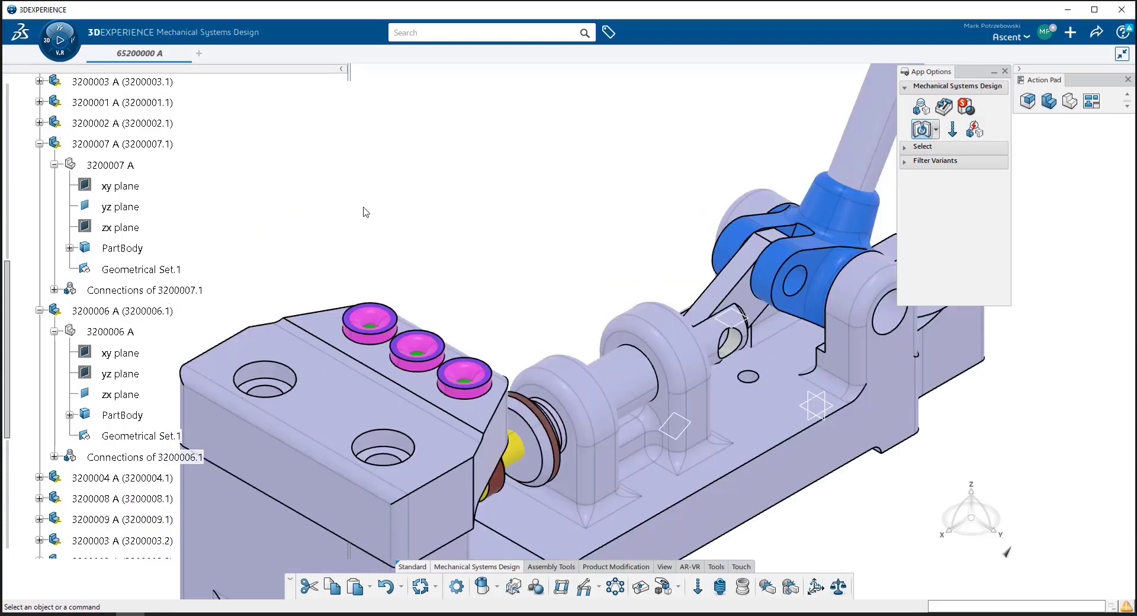
click(666, 567)
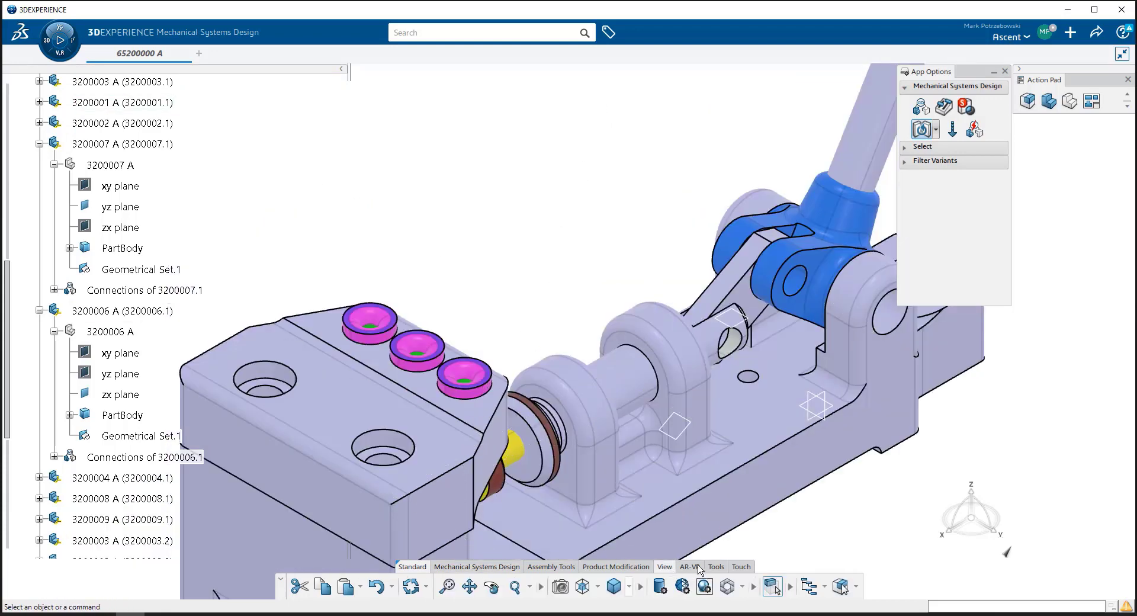
click(584, 589)
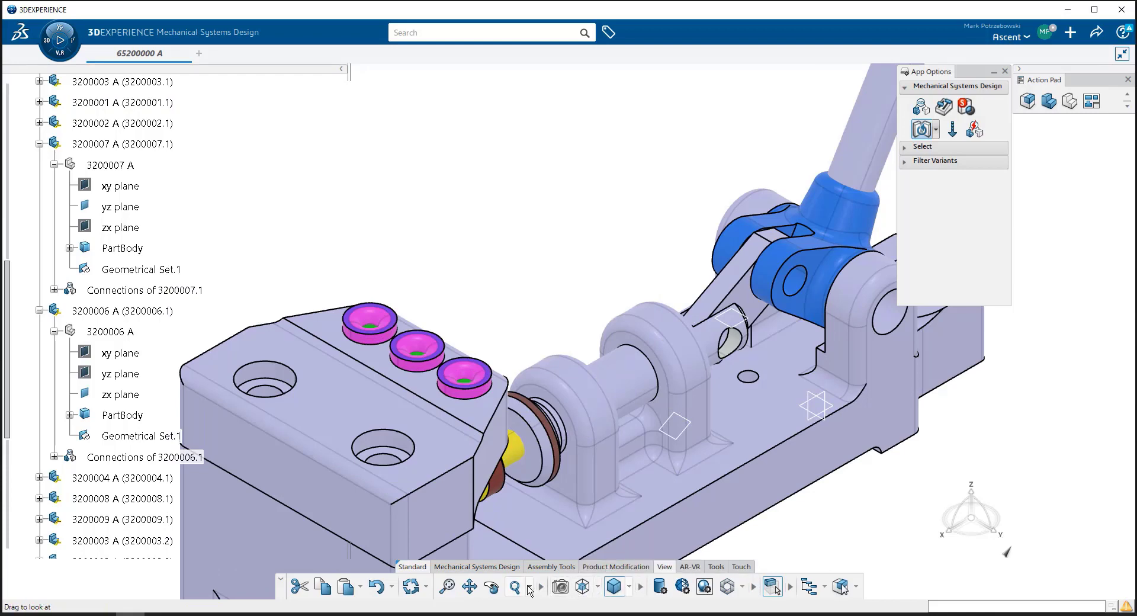
click(468, 589)
click(529, 313)
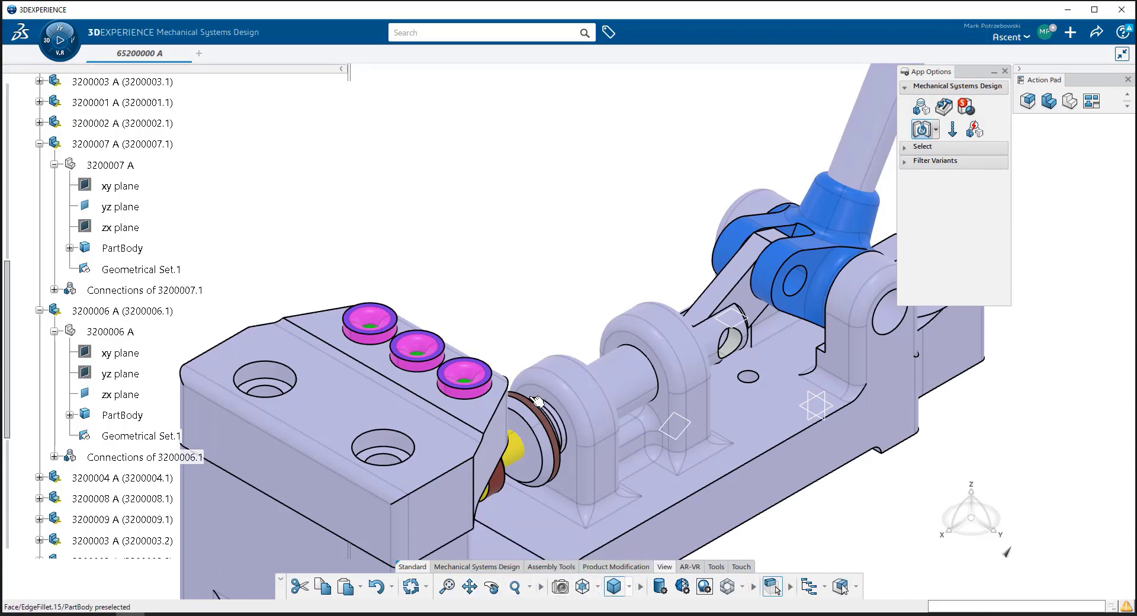
right_click(529, 312)
middle_drag(507, 341, 510, 572)
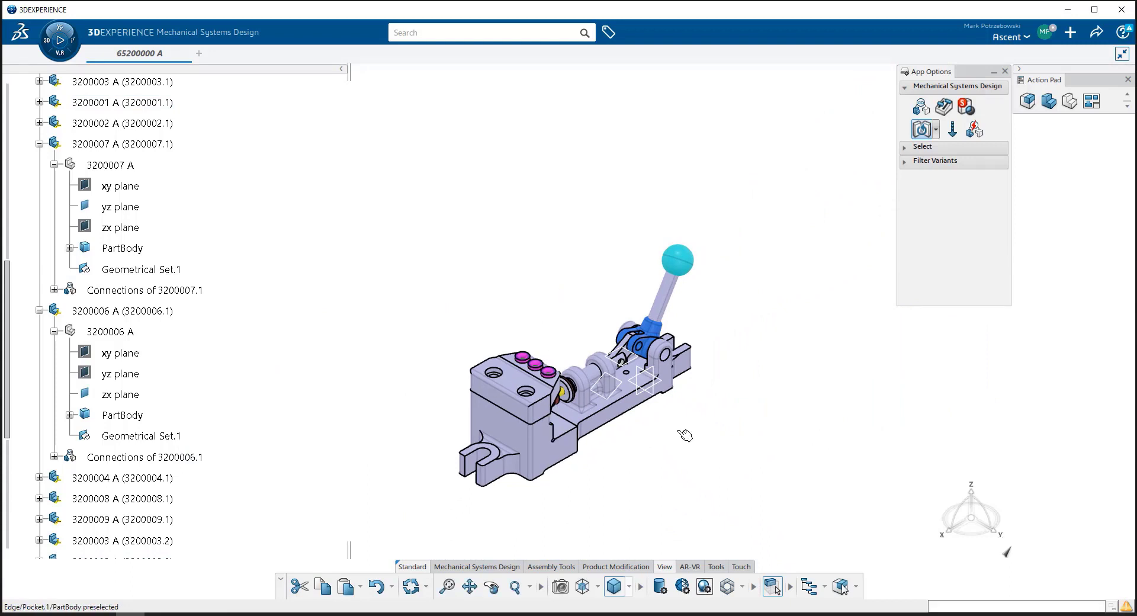
click(776, 589)
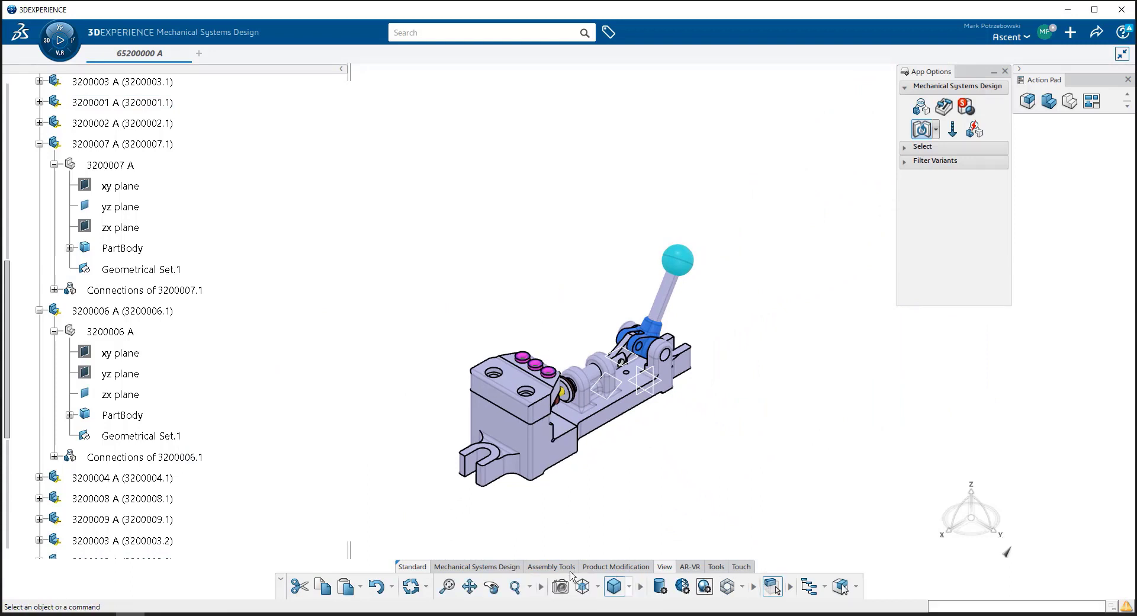
- Play the mechanism with the player moved clear of the clamp, driving Command.1 to about 197.4 deg and back up to about 233.8 deg
click(495, 567)
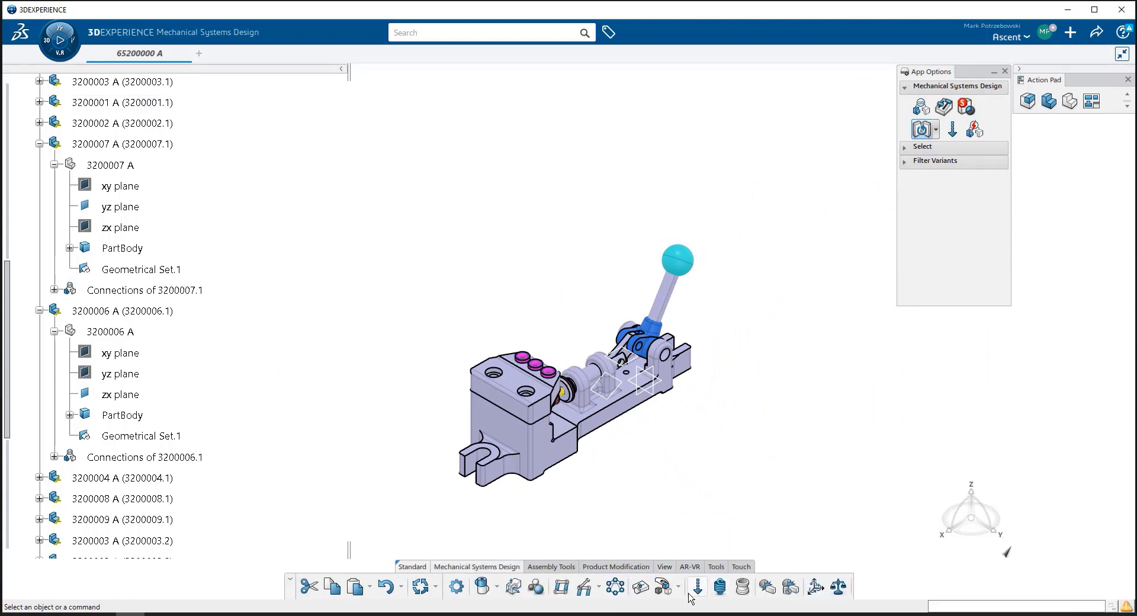
click(642, 588)
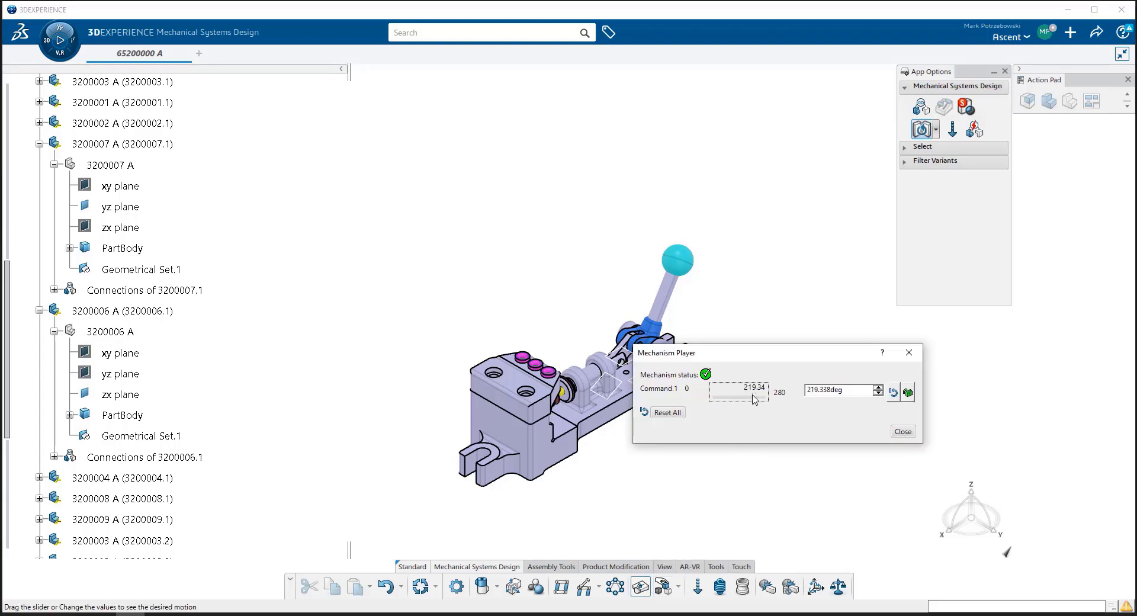
drag(753, 398, 751, 402)
drag(766, 358, 822, 354)
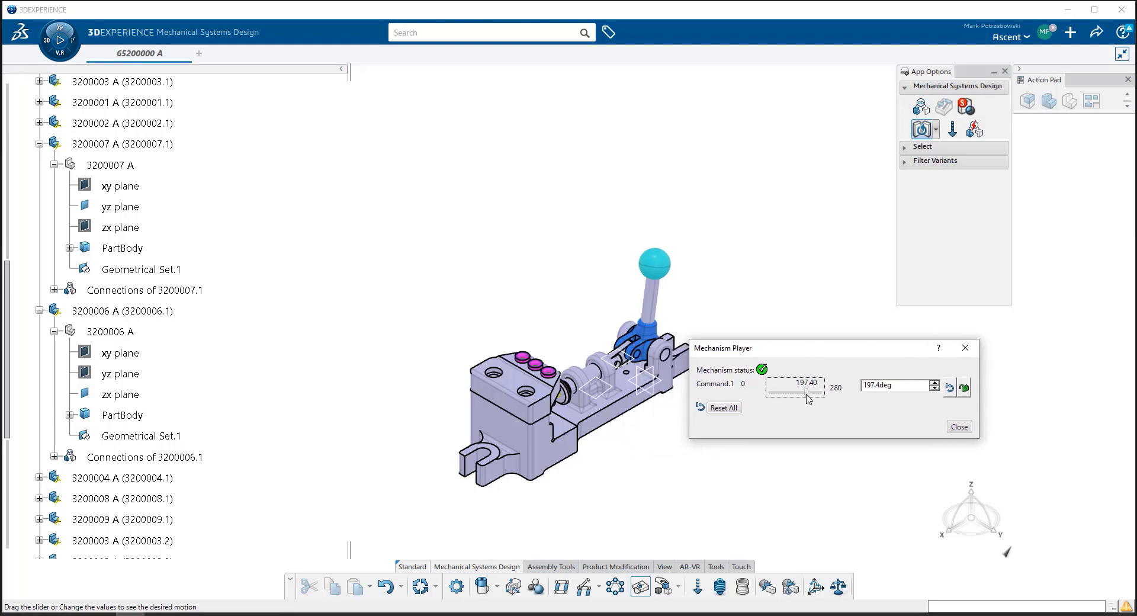
drag(808, 398, 815, 401)
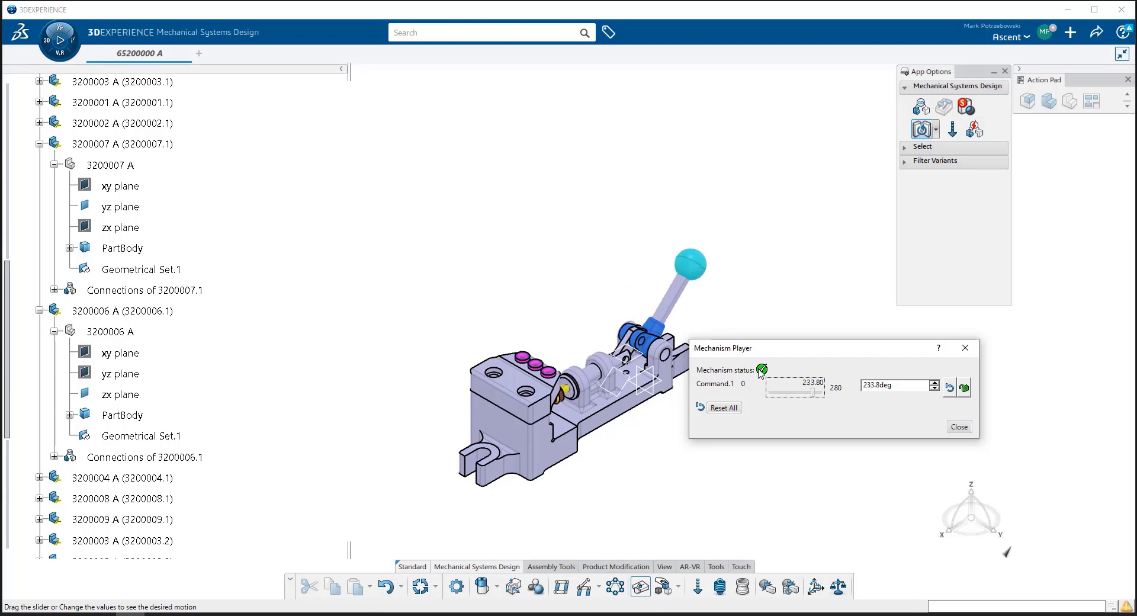